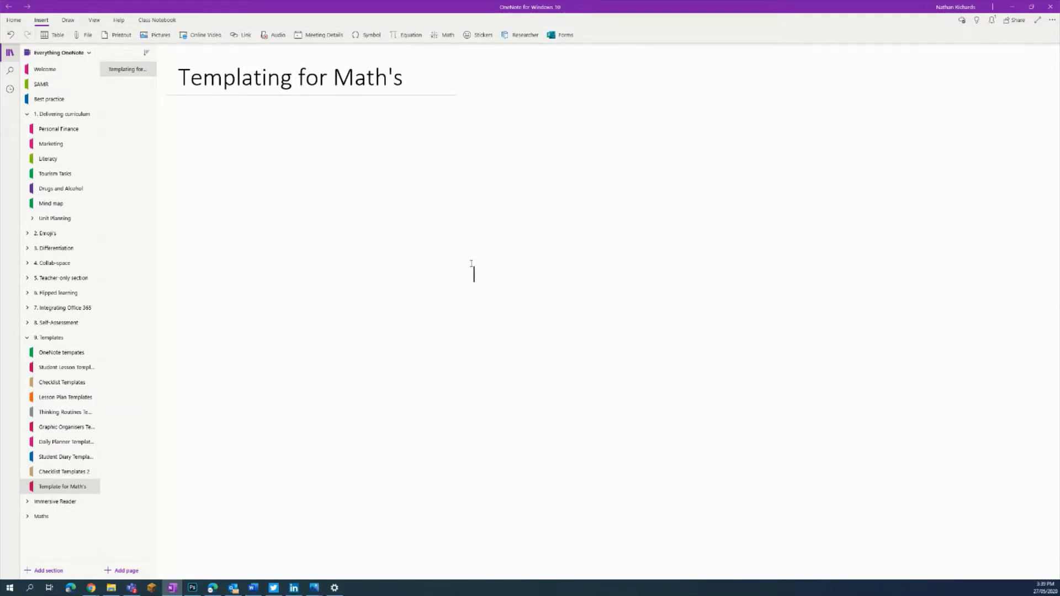
Step: Write a note below the page title reading "Question 1" with "Find 20% of 230" on the line beneath
left_click(185, 150)
left_click(185, 147)
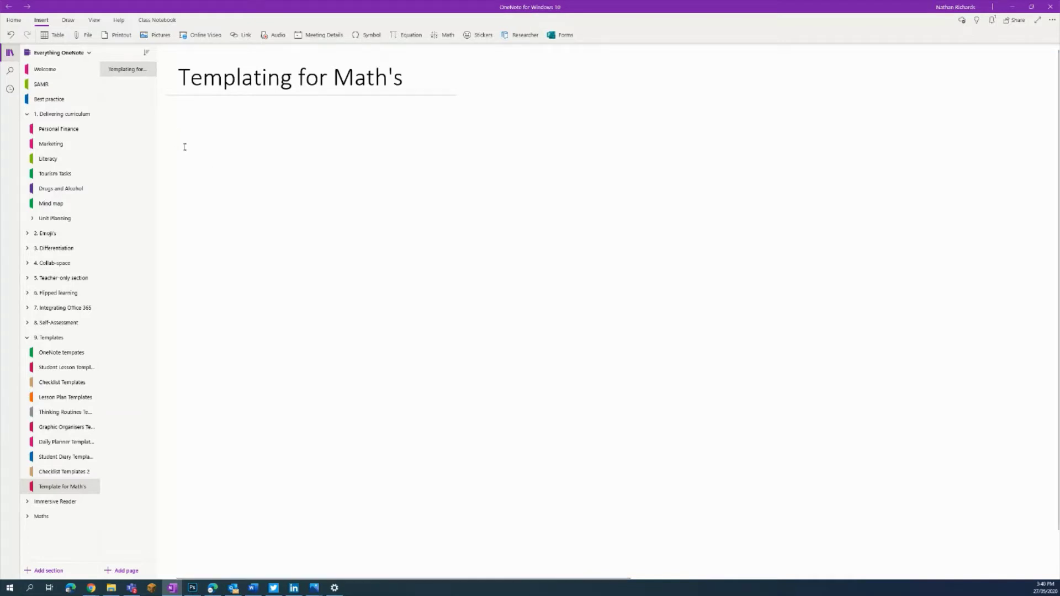
type("Question")
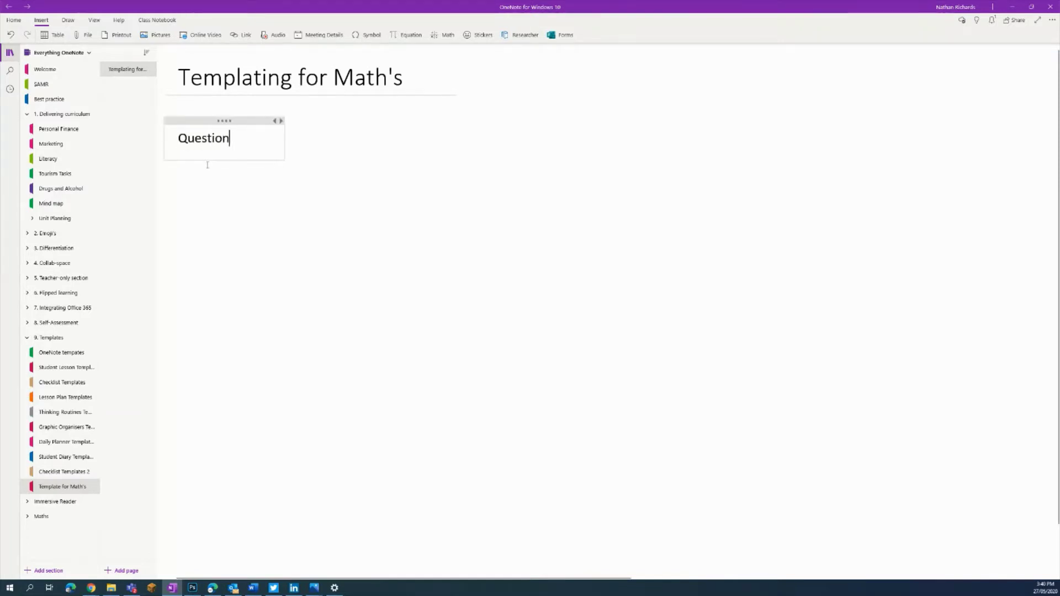
type(" 1")
key("Return")
type("F")
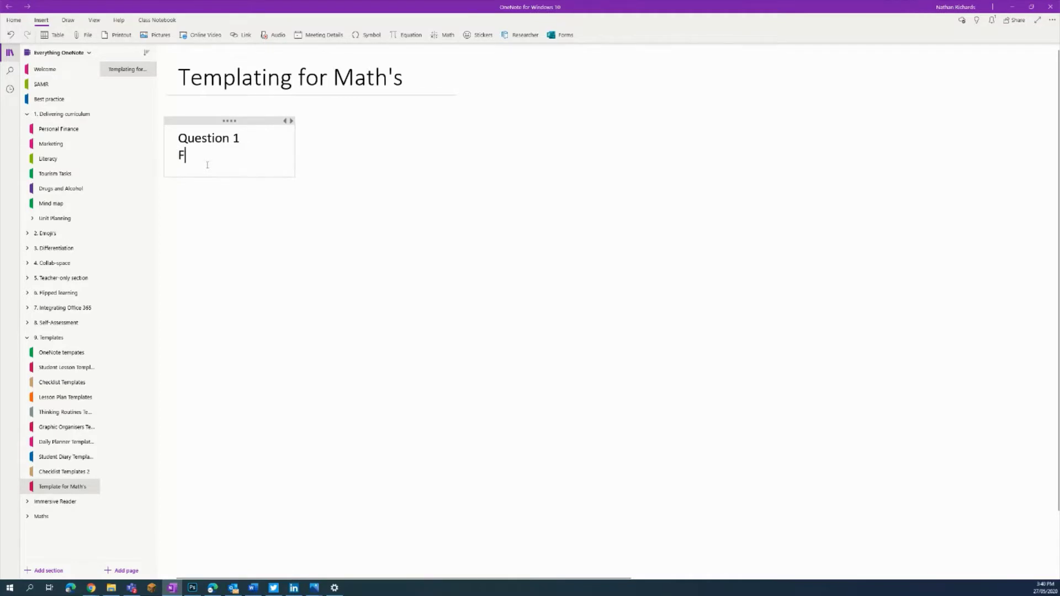
type("ind ")
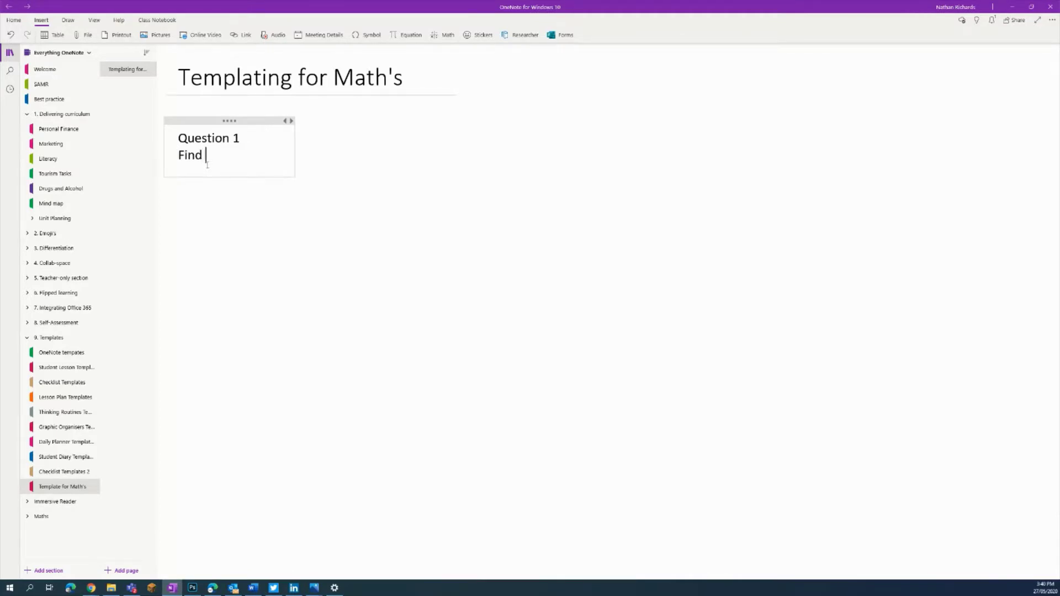
type("20% of 230")
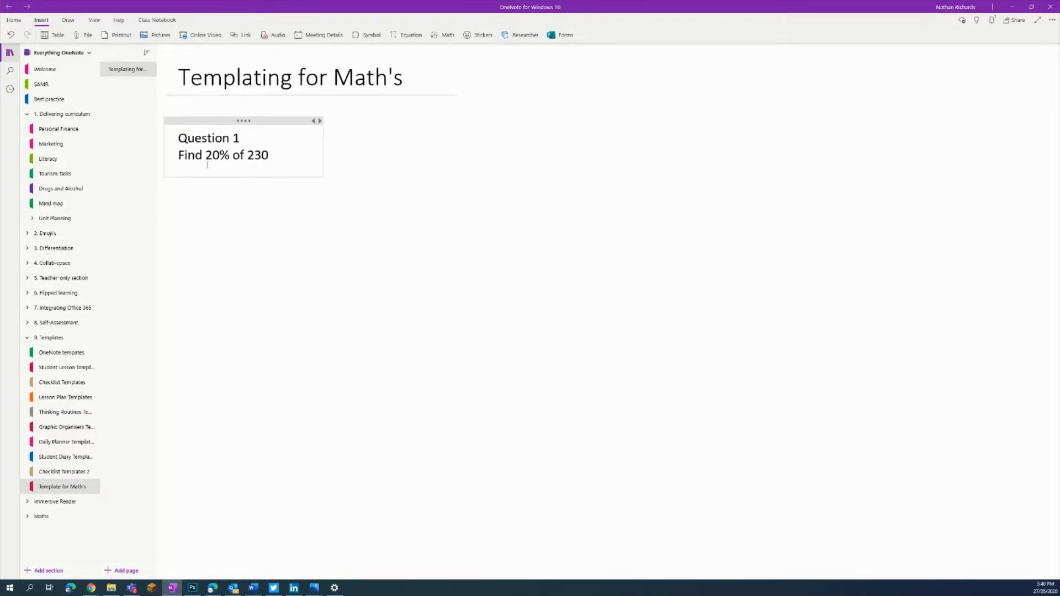
Step: Add the heading "Question 2" several blank lines below the first question and delete the whole note
key("Return")
key("Return")
key("Return")
key("Return")
key("Return")
type("Question 2")
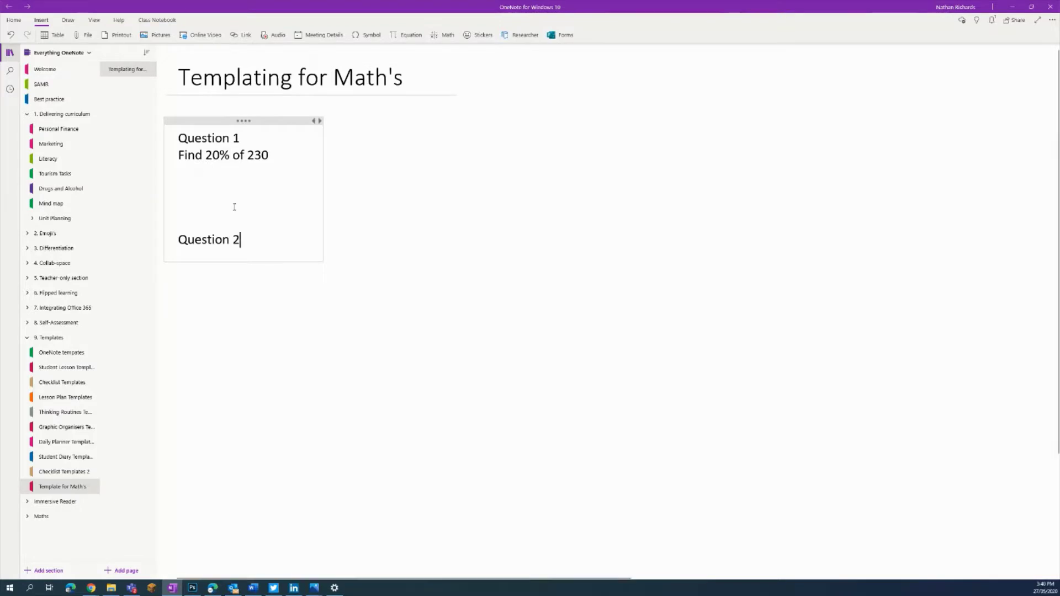
left_click(222, 118)
key("Delete")
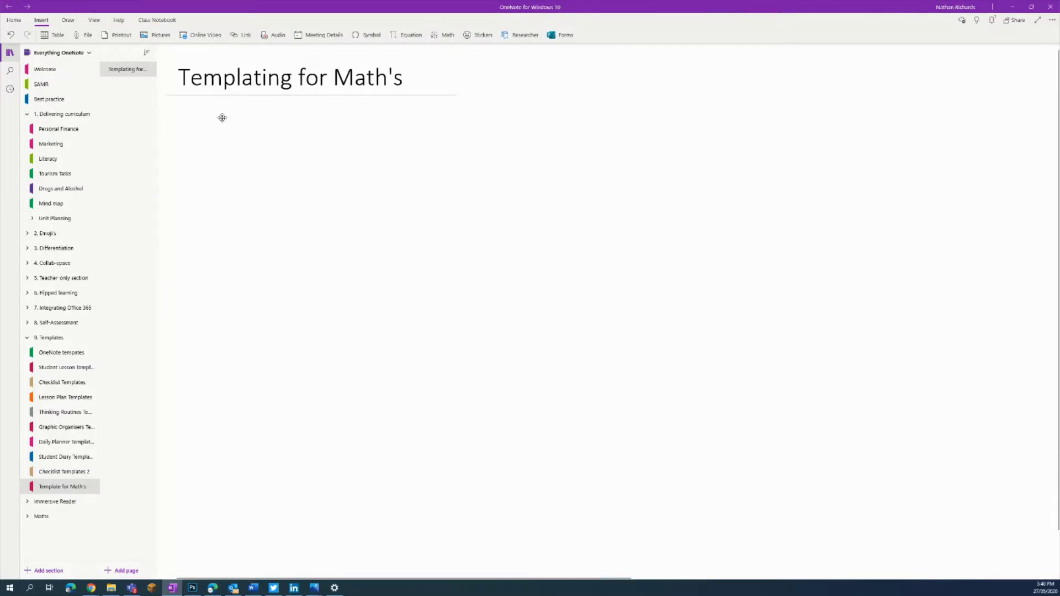
Step: Insert the PDF "percentages worksheet" from the Desktop as a printout on the page
left_click(122, 35)
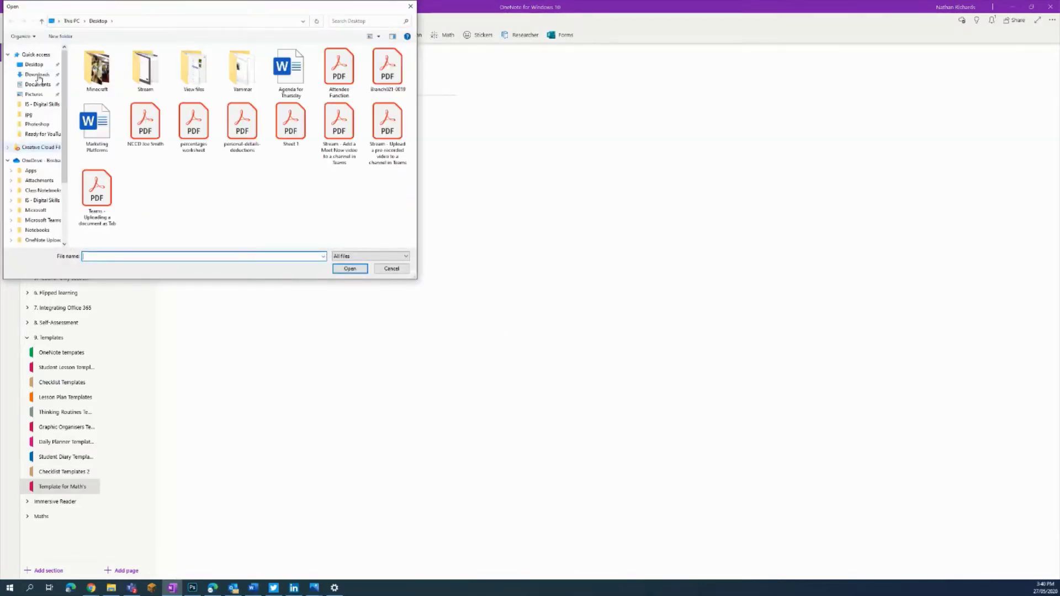
left_click(209, 130)
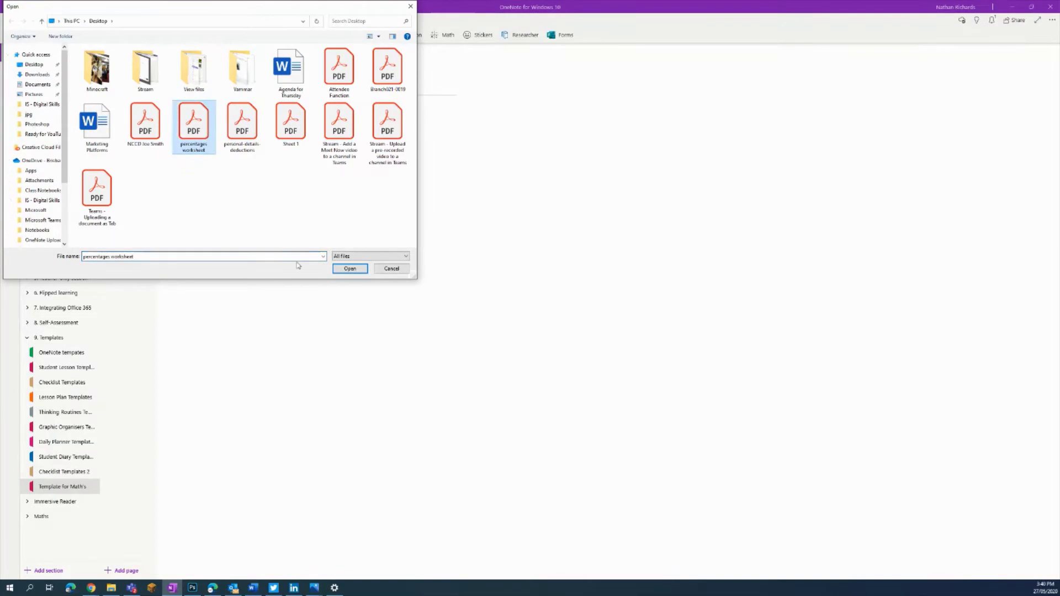
left_click(349, 269)
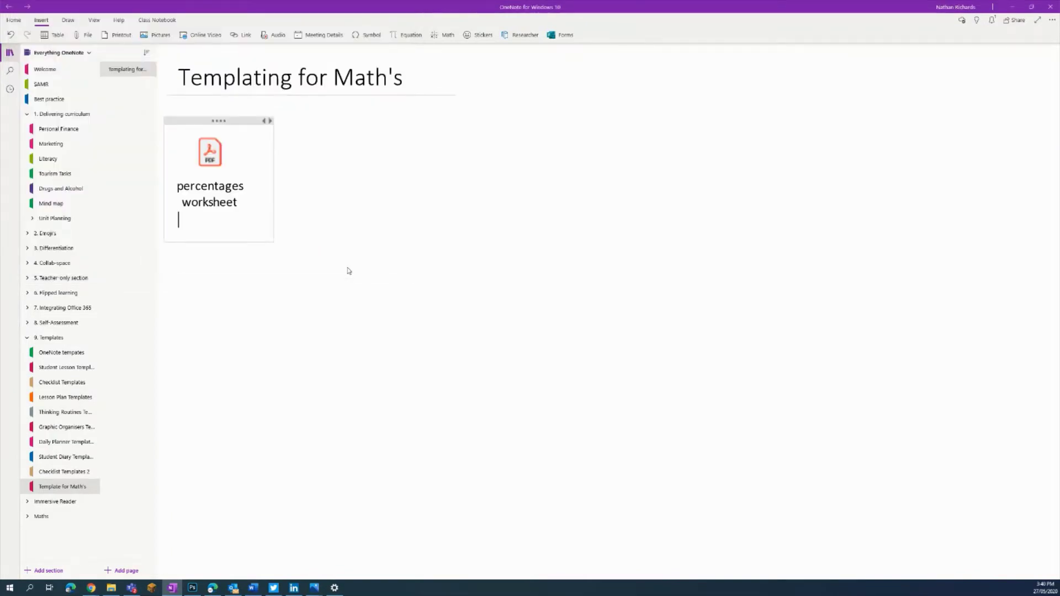
Step: Delete the "percentages worksheet" PDF file attachment above the printout
scroll(348, 271, "up", 10)
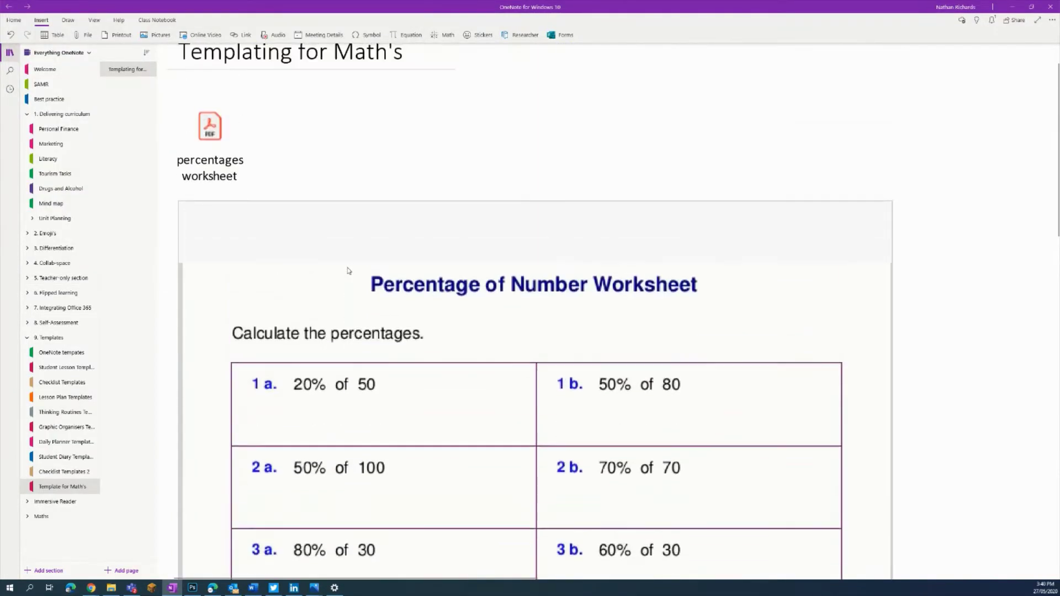
scroll(343, 247, "down", 2, "ctrl")
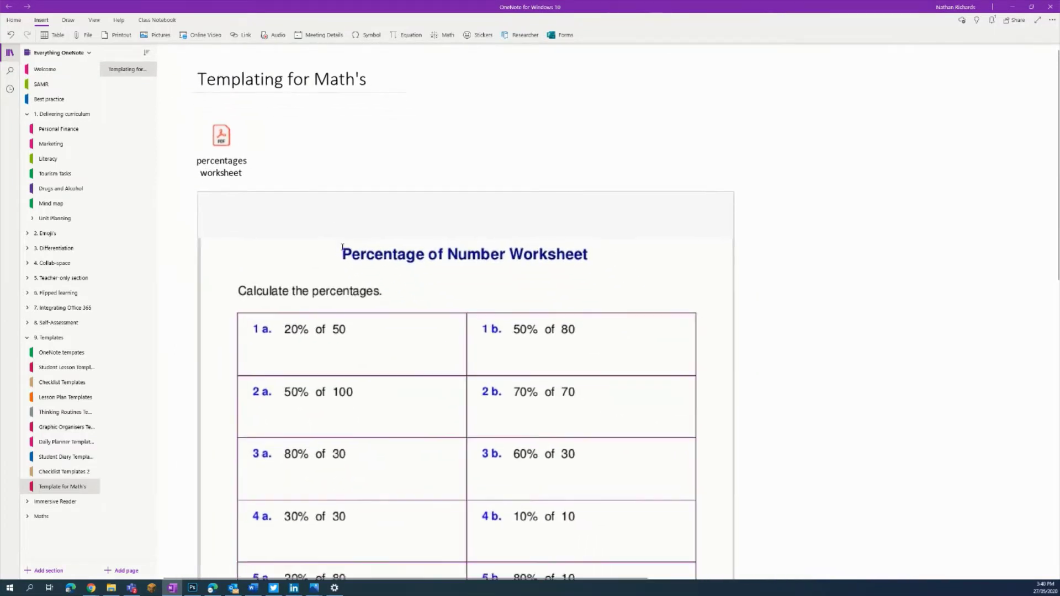
scroll(343, 247, "down", 2, "ctrl")
scroll(342, 249, "down", 2)
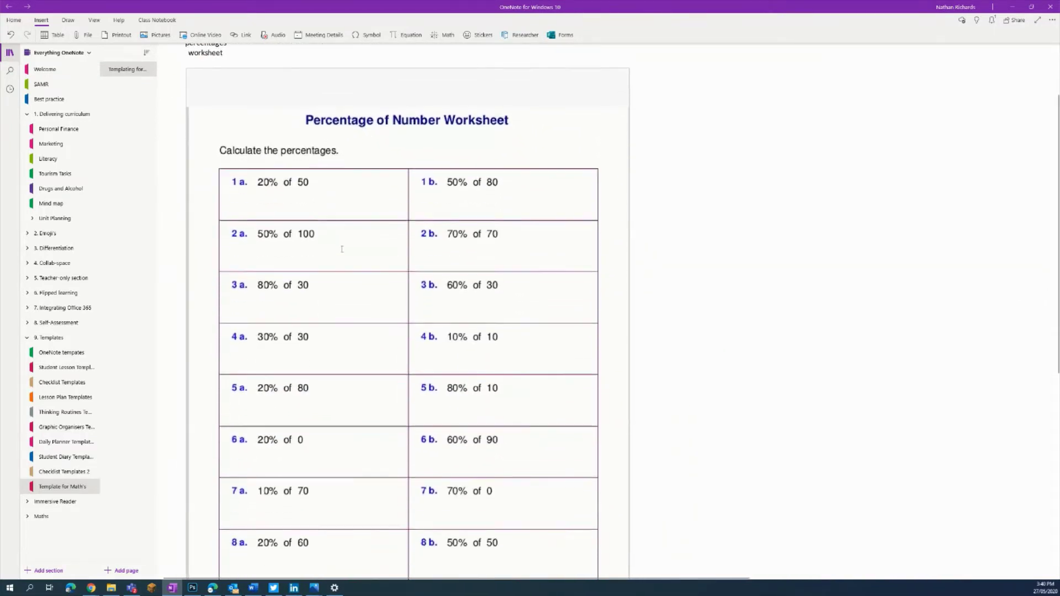
scroll(342, 249, "up", 2)
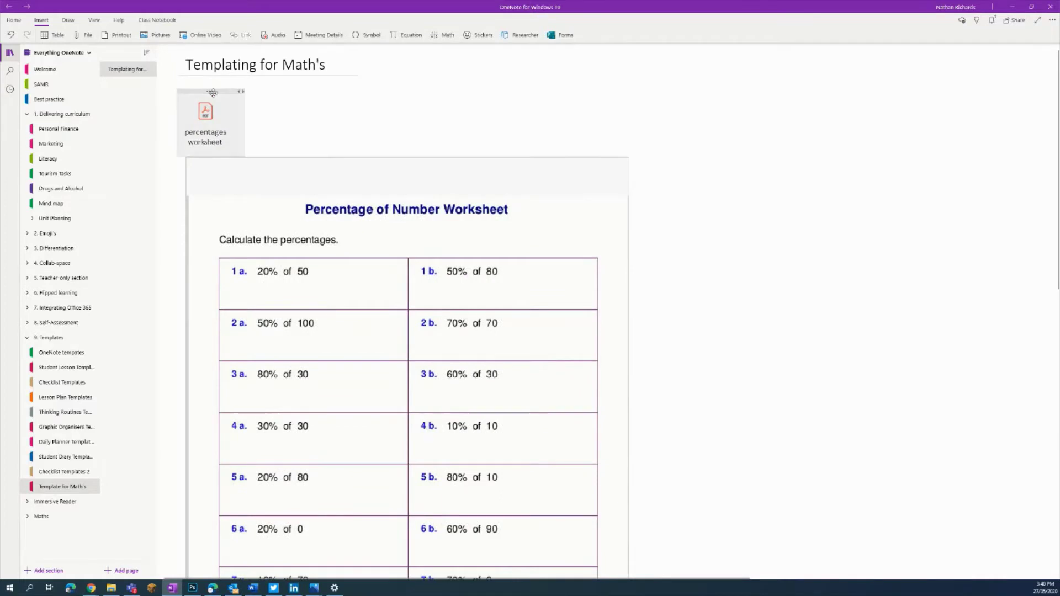
key("Delete")
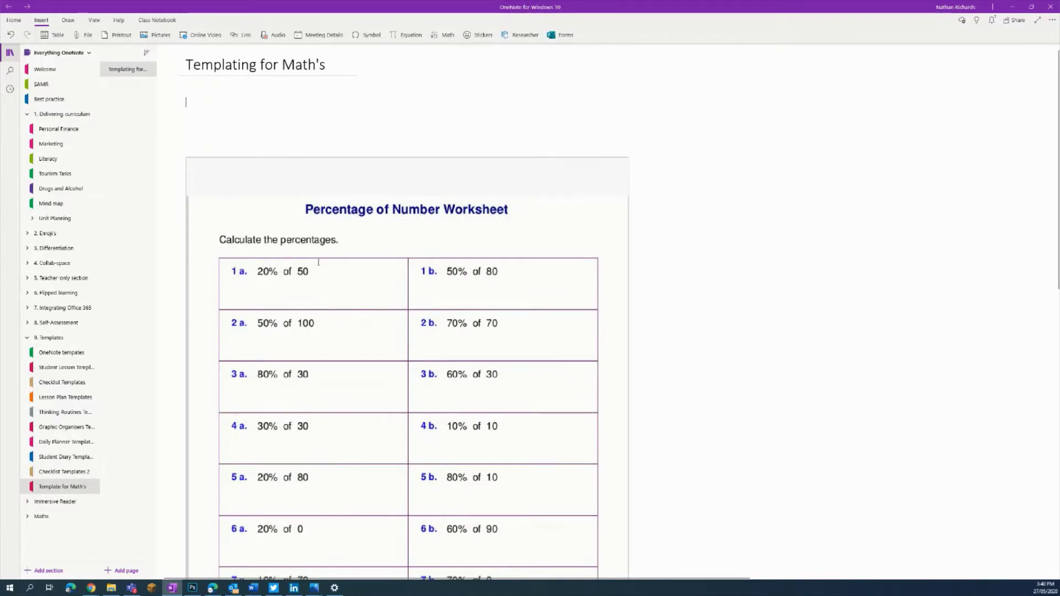
Step: Move the worksheet printout up closer to the page title and set it as the page background
left_click(357, 240)
mouse_move(357, 239)
left_mouse_down()
mouse_move(398, 234)
mouse_move(339, 234)
mouse_move(358, 251)
mouse_move(350, 224)
left_mouse_up()
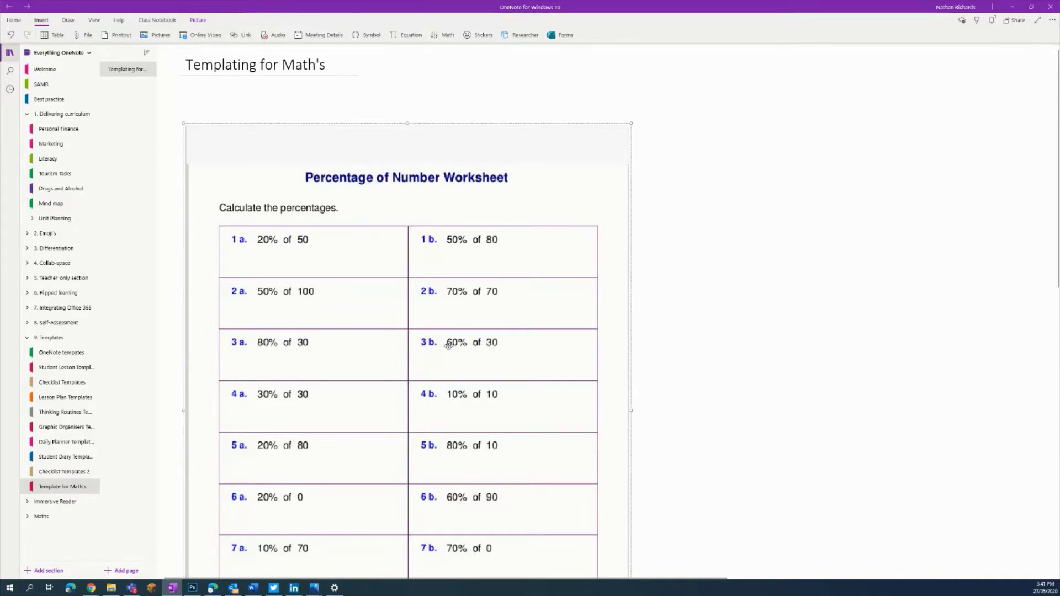
right_click(405, 263)
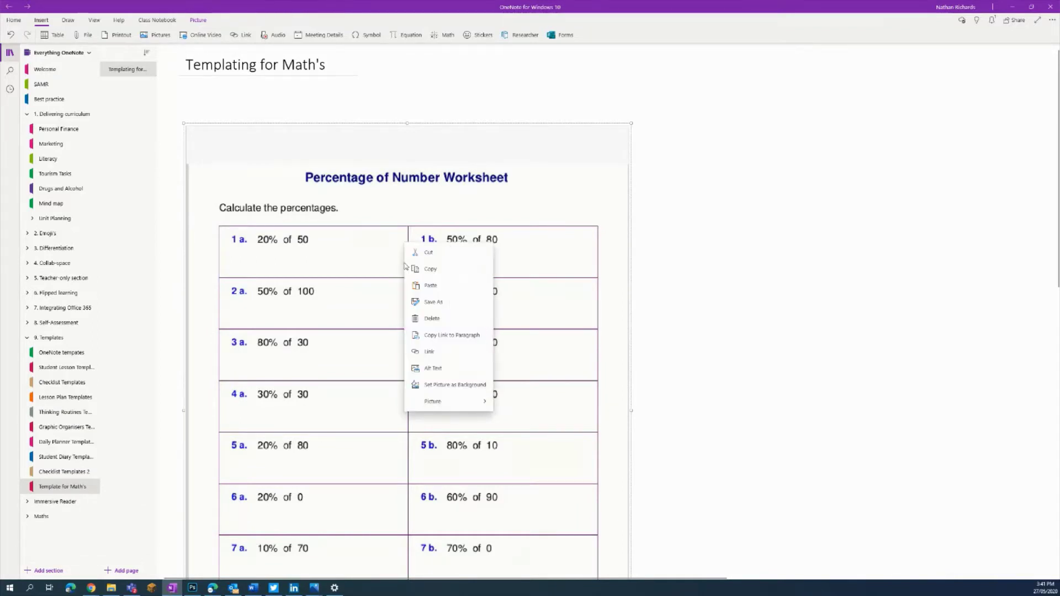
left_click(436, 386)
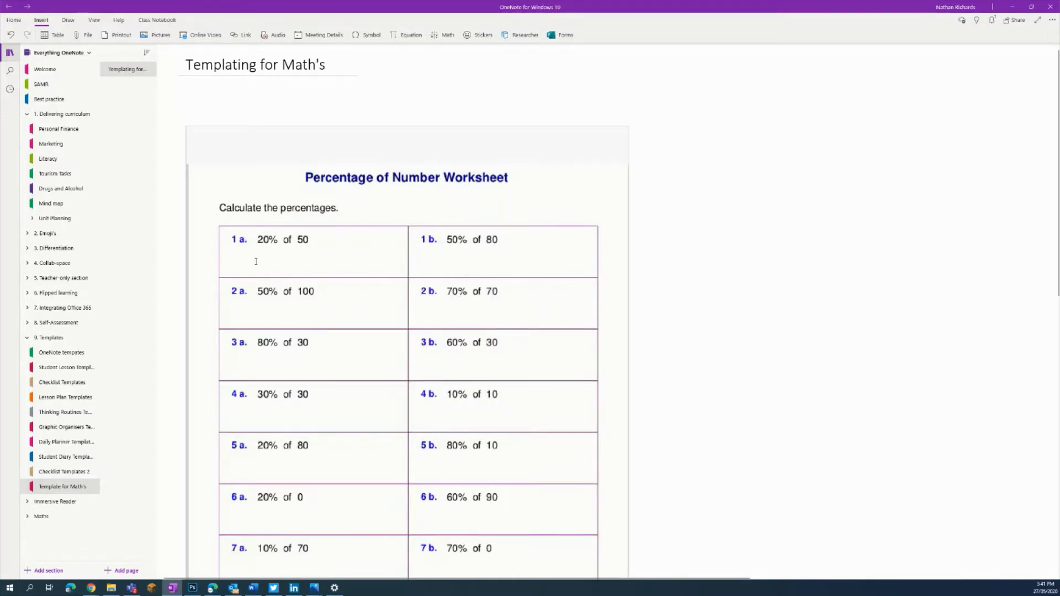
Step: Write the sample working "20/100 x 50" under question 1a on the worksheet and delete that note
type("20/100 x 50")
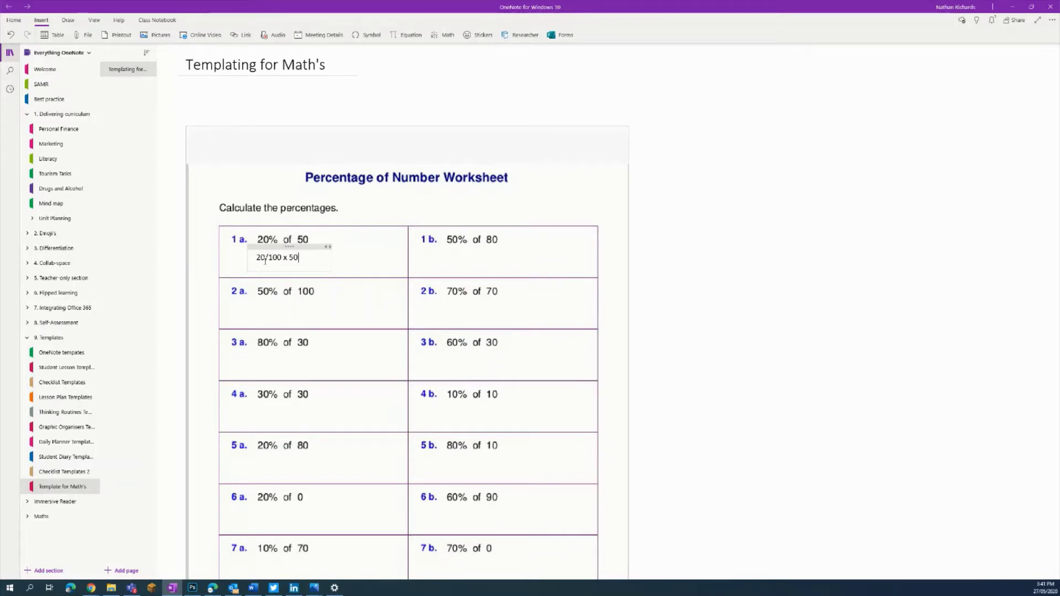
left_click(482, 286)
left_click(298, 246)
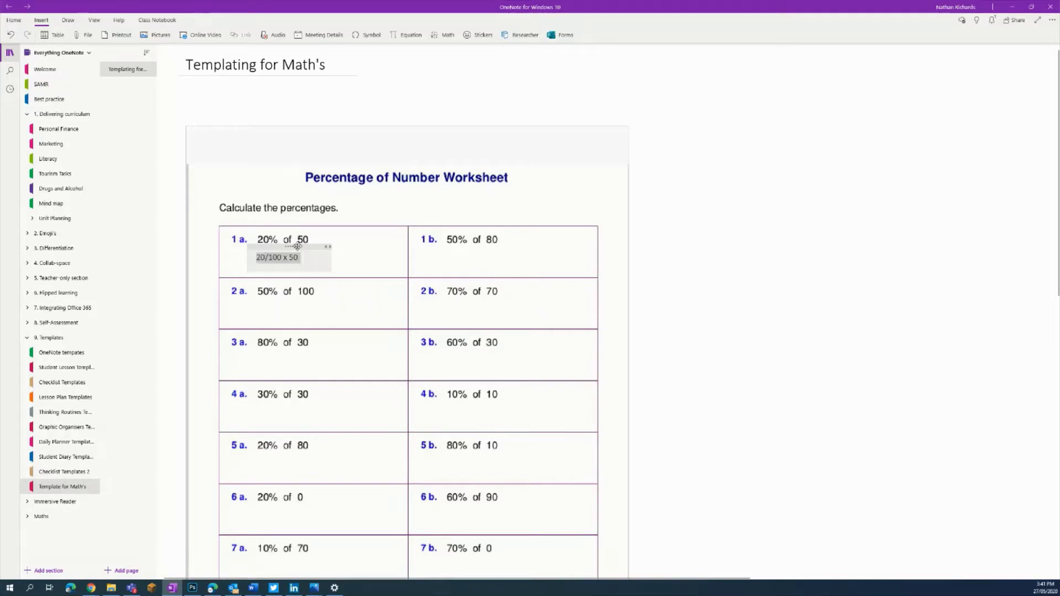
key("Delete")
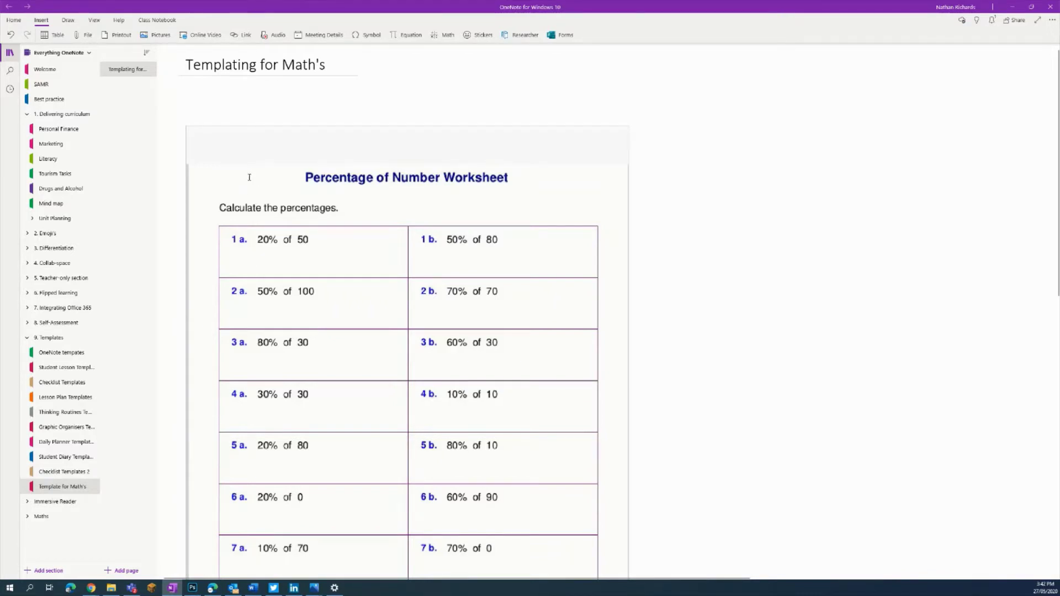
Step: Draw a dark green rectangle in the blank space to the right of the worksheet's upper part
left_click(72, 21)
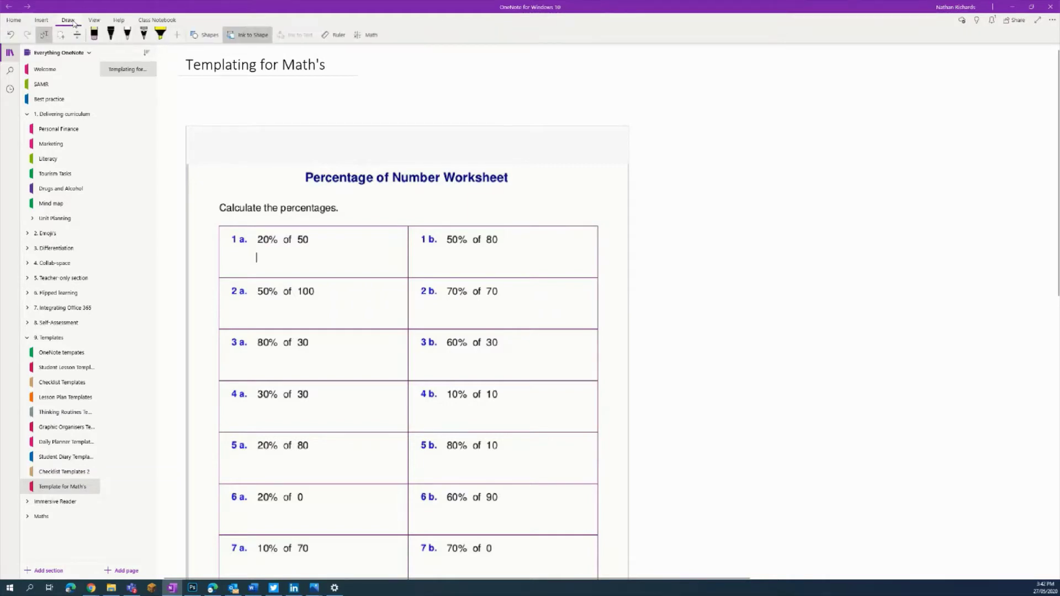
left_click(207, 38)
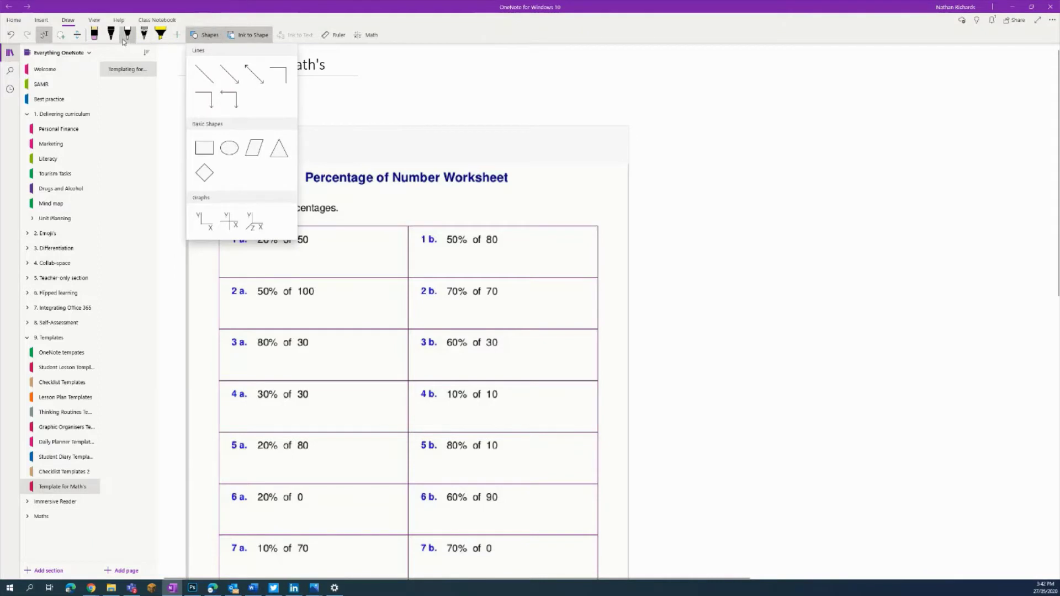
left_click(113, 37)
left_click(114, 38)
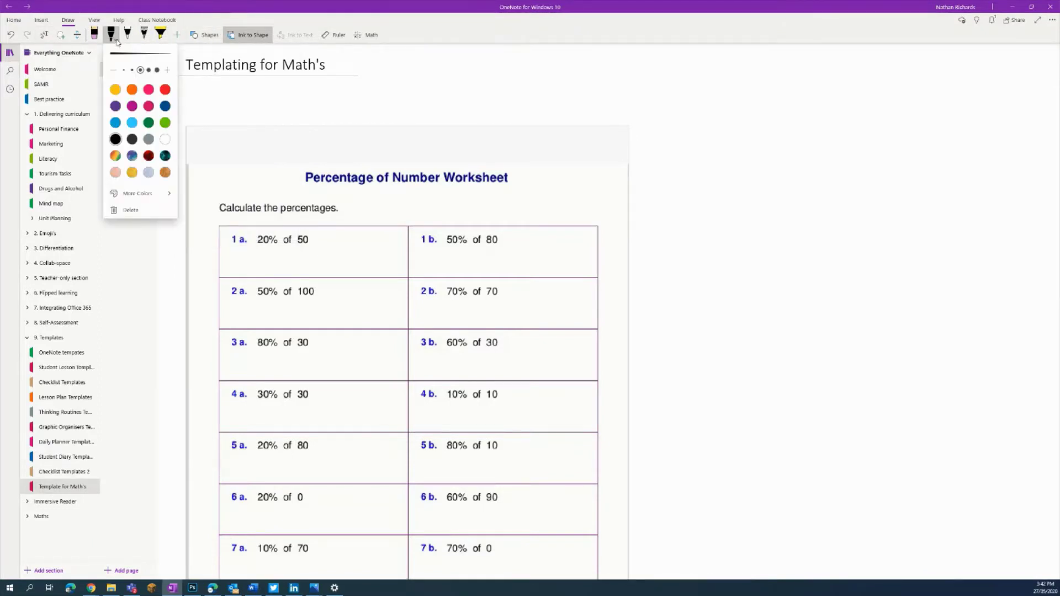
left_click(149, 124)
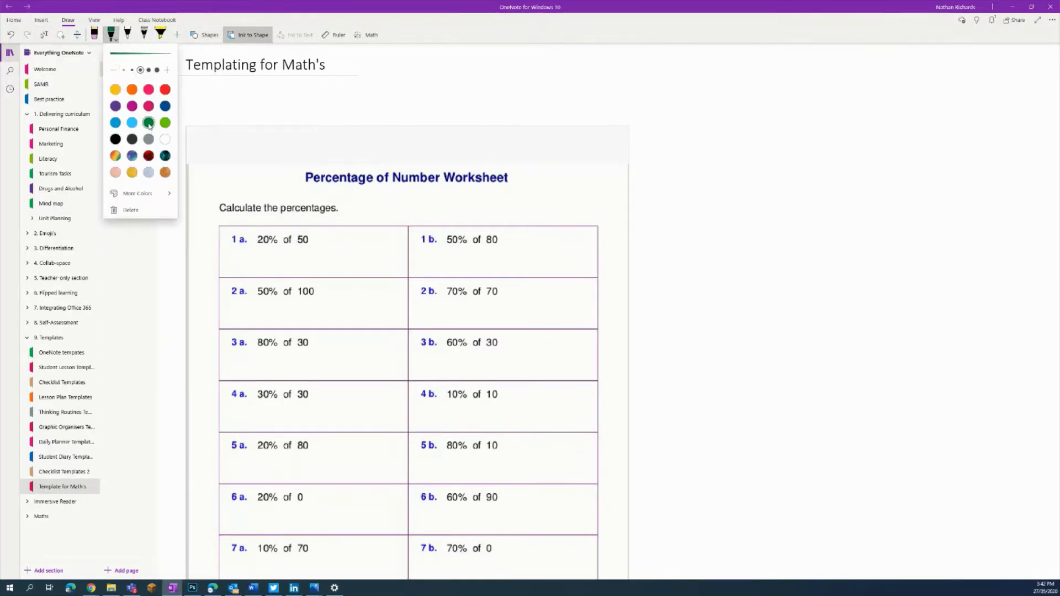
left_click(207, 35)
left_click(206, 146)
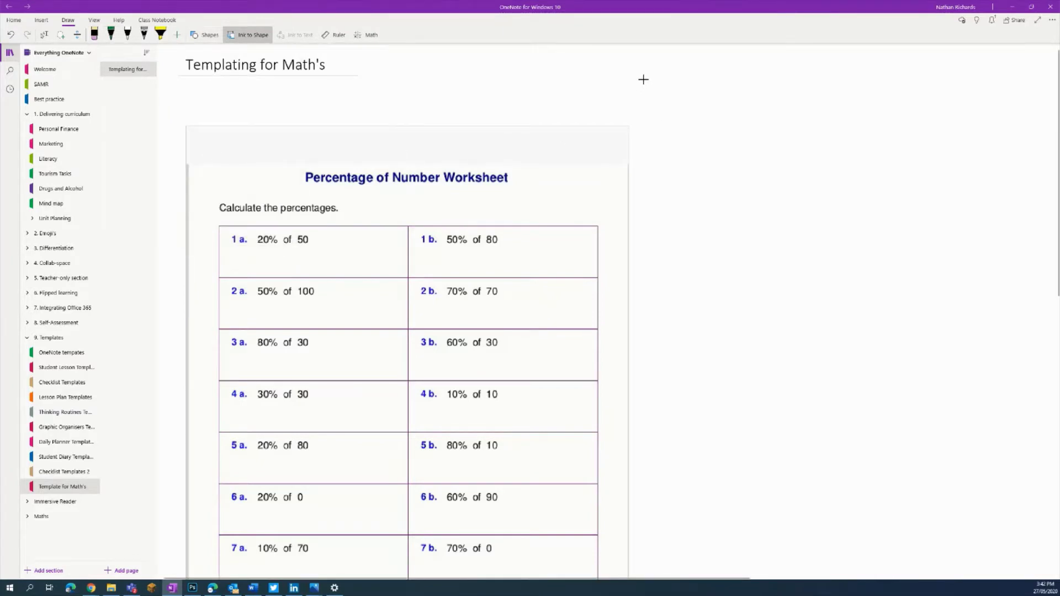
mouse_move(638, 83)
left_mouse_down()
mouse_move(657, 200)
mouse_move(768, 207)
mouse_move(790, 214)
mouse_move(789, 223)
left_mouse_up()
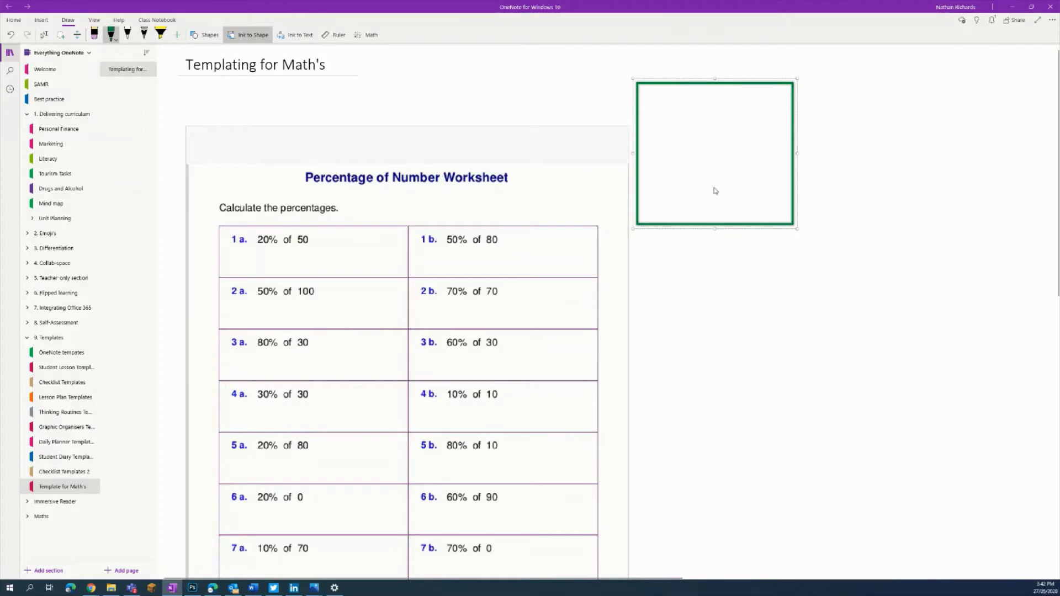
Step: Add a text note just right of the green rectangle reading "Video Support" with "(Please use headphones)" on the second line
left_click(44, 36)
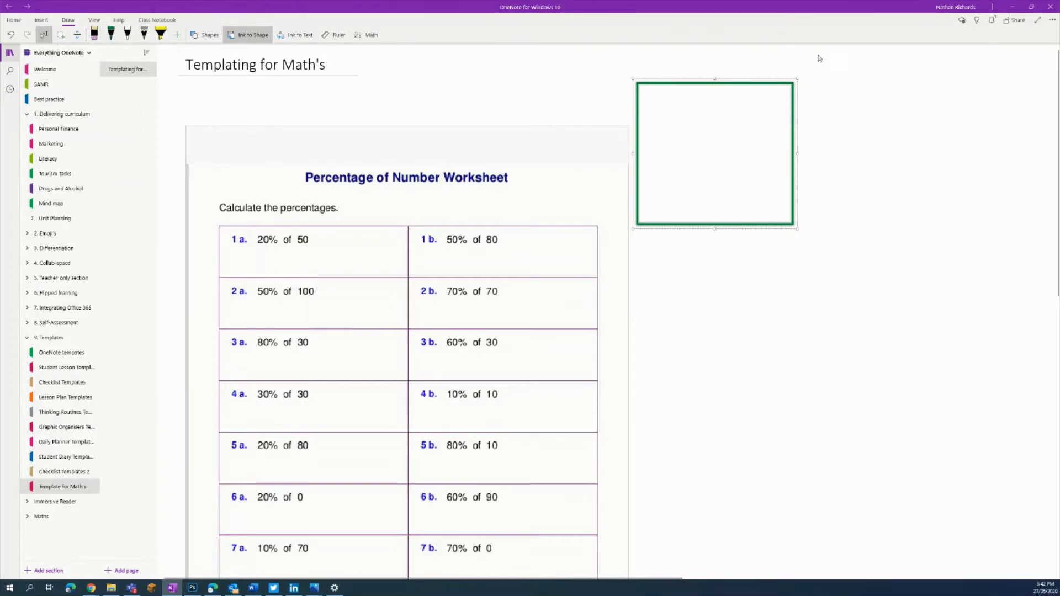
left_click(808, 89)
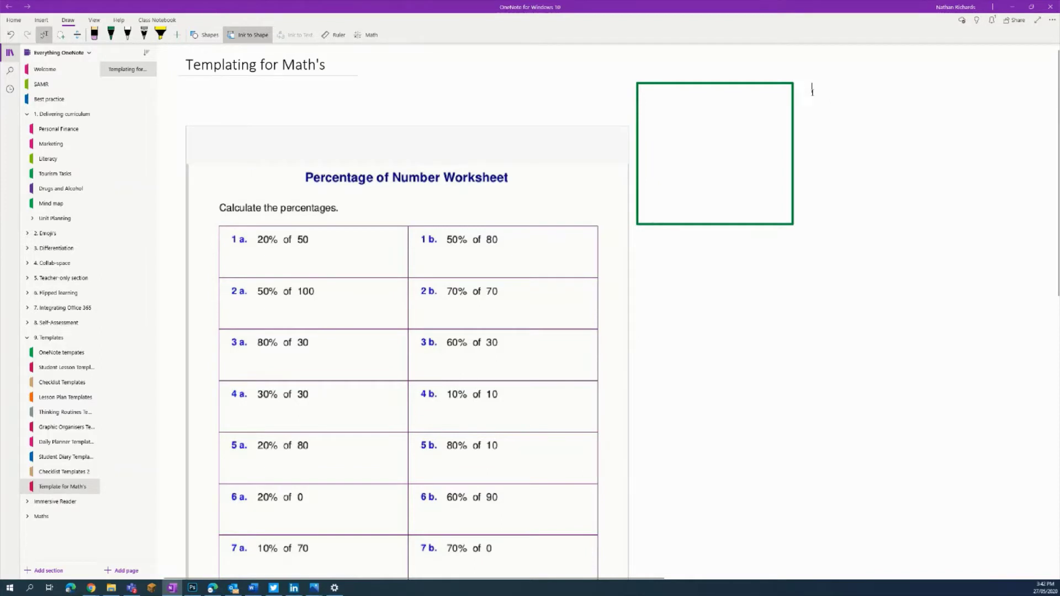
type("Video suppor")
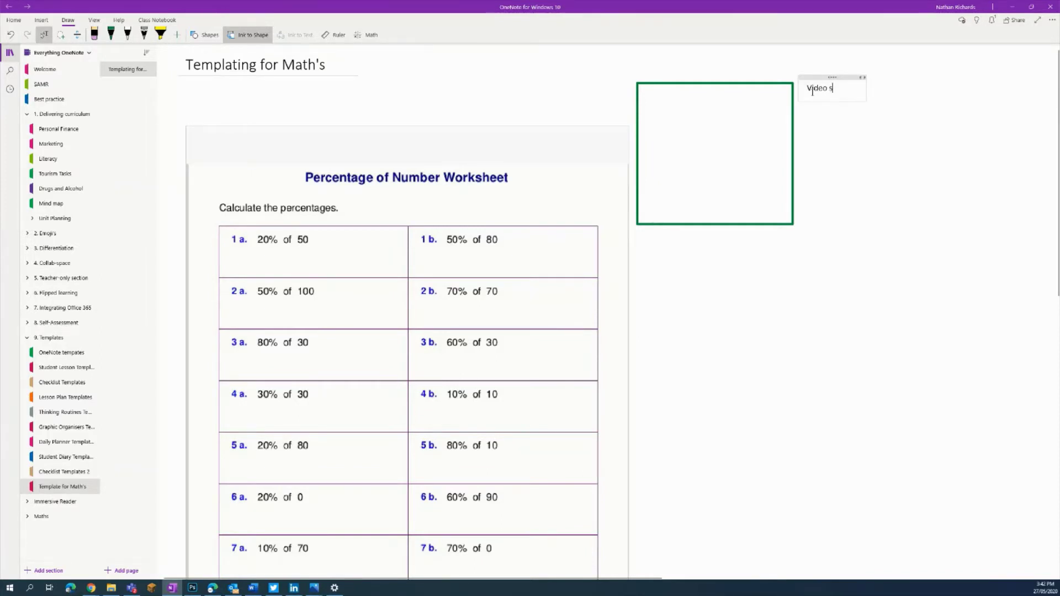
key("BackSpace")
key("BackSpace")
key("BackSpace")
key("BackSpace")
key("BackSpace")
key("BackSpace")
key("BackSpace")
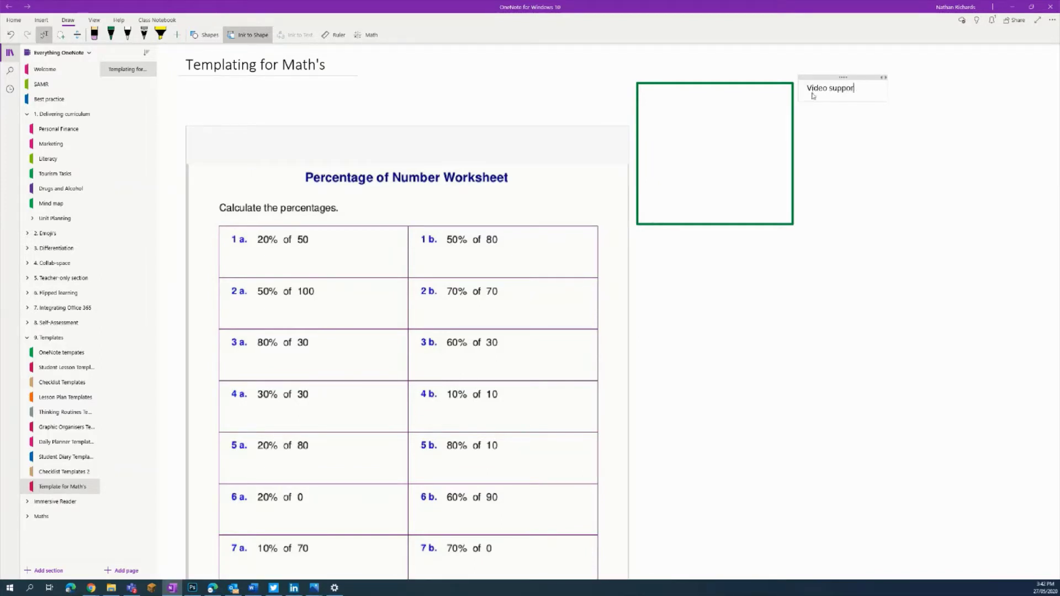
type("Support ")
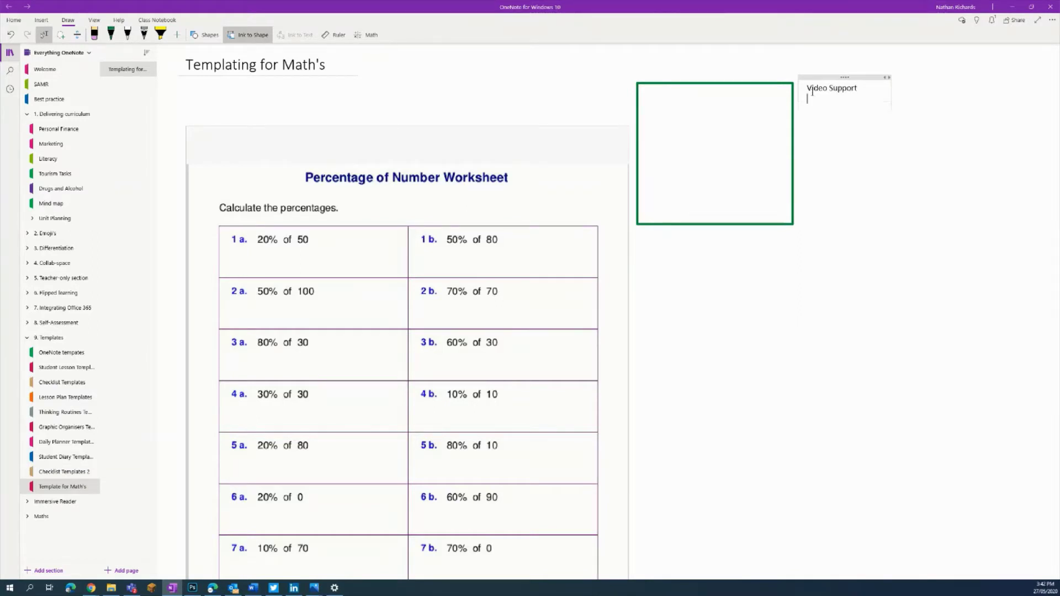
type("(Please use headphones")
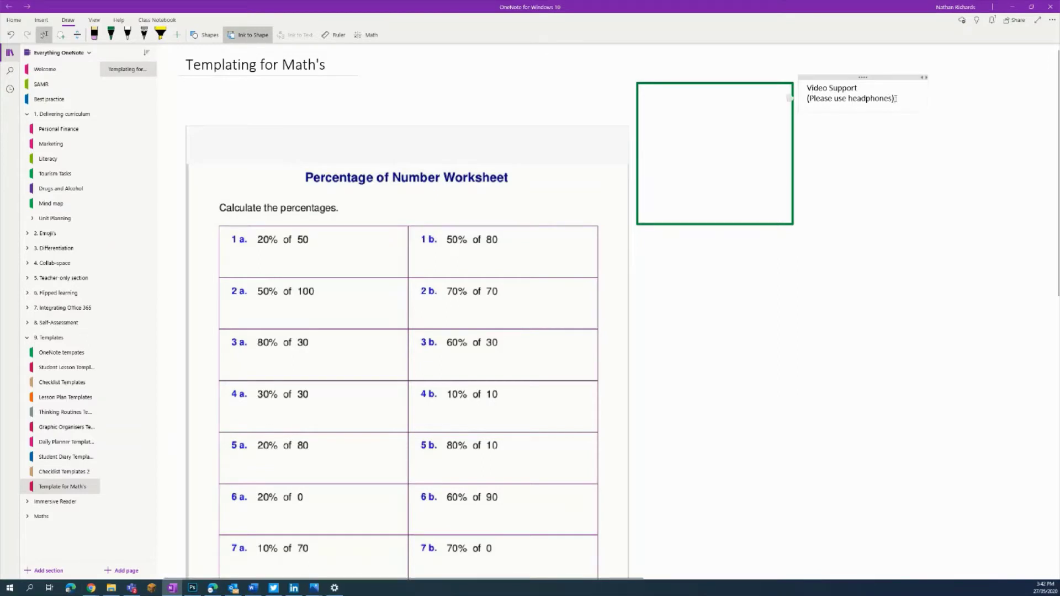
Step: Reduce the text size of the "(Please use headphones)" line in the Video Support note
left_click_drag(896, 98, 809, 99)
left_click(808, 98)
left_click_drag(905, 102, 803, 100)
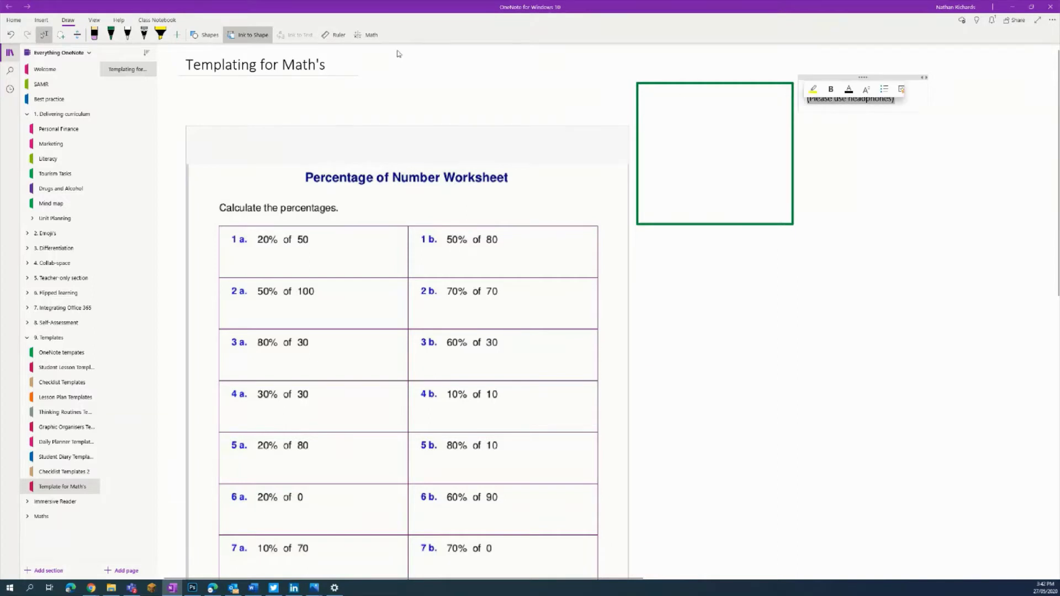
left_click(885, 91)
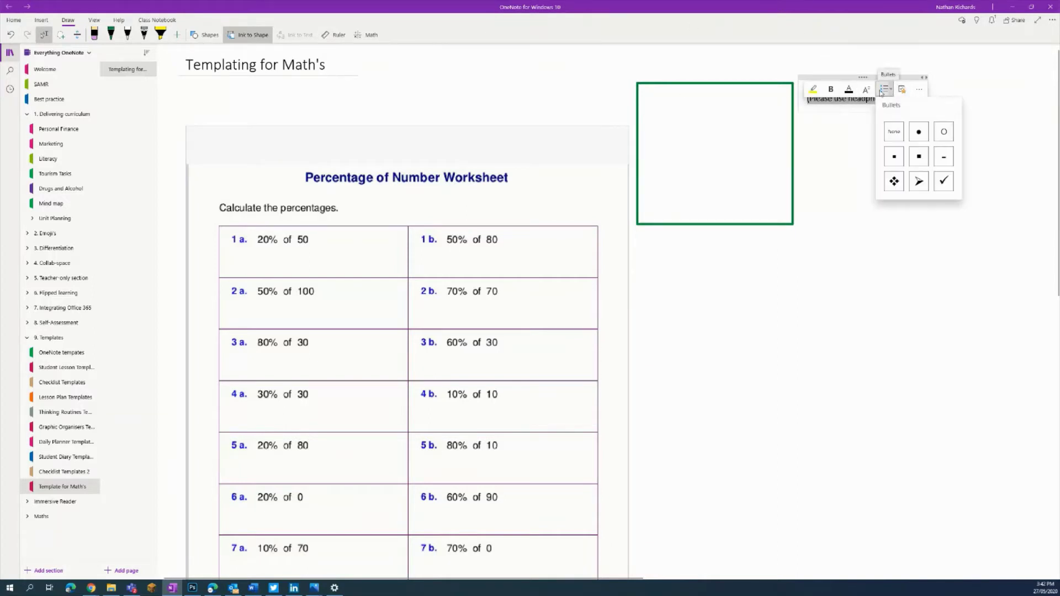
left_click(866, 90)
left_click(872, 166)
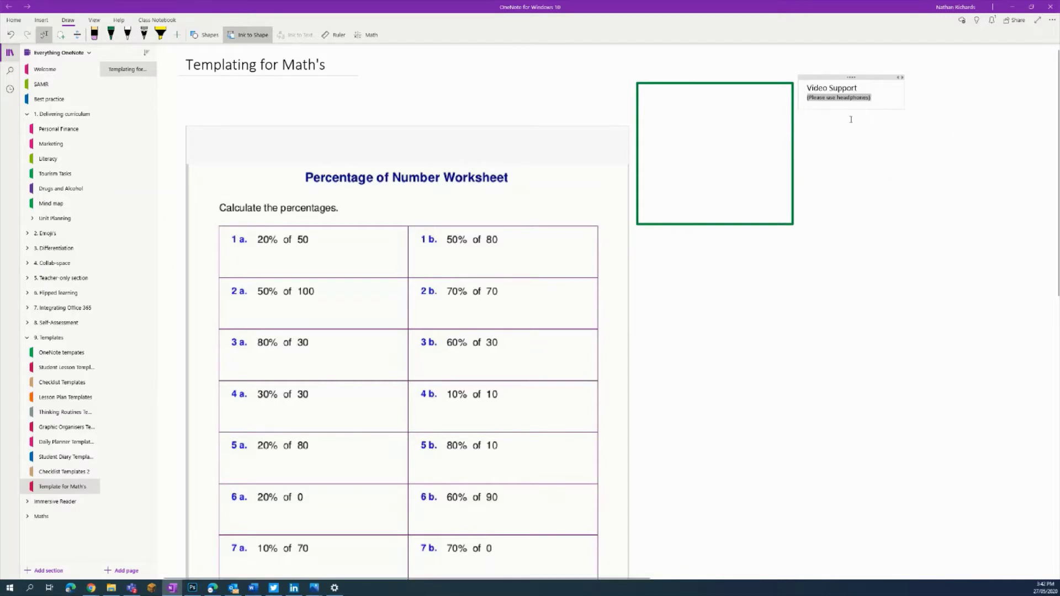
Step: Centre both lines of the Video Support note and fit the note inside the upper part of the green rectangle
left_click_drag(873, 99, 803, 91)
left_click(14, 20)
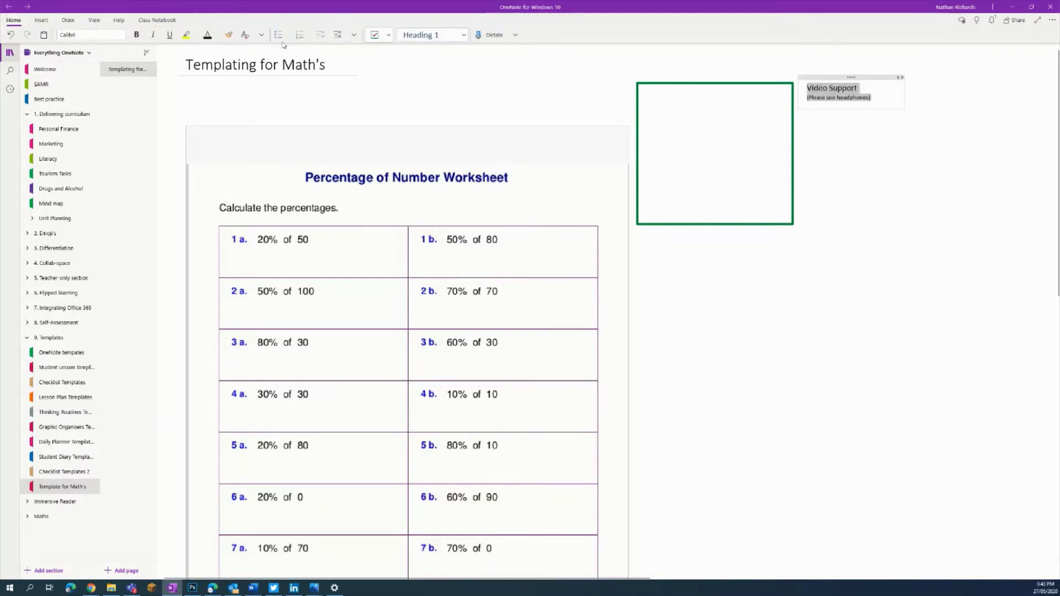
left_click(354, 34)
left_click(378, 68)
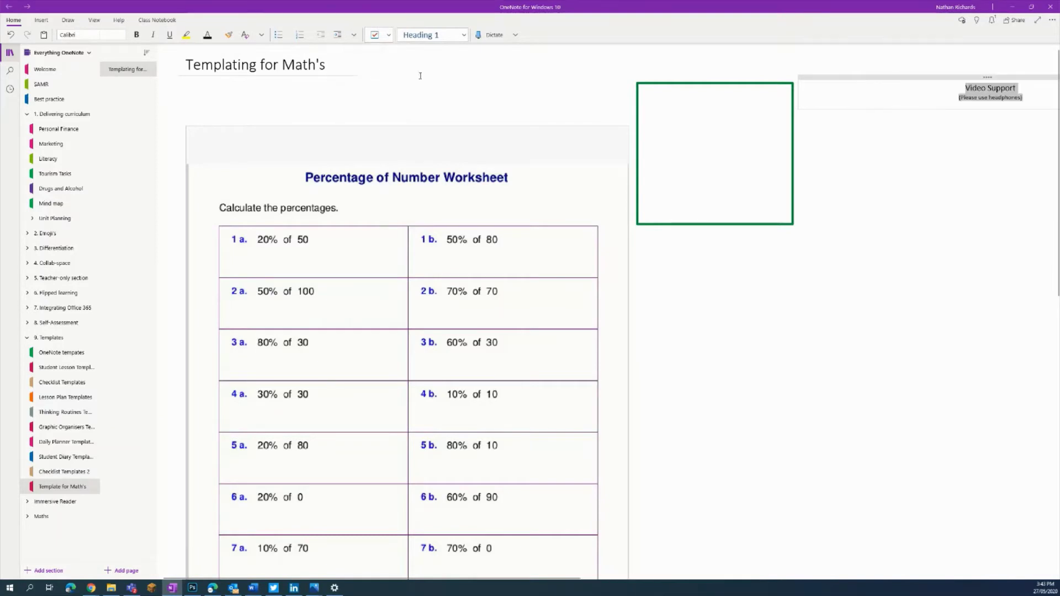
left_click_drag(918, 75, 622, 94)
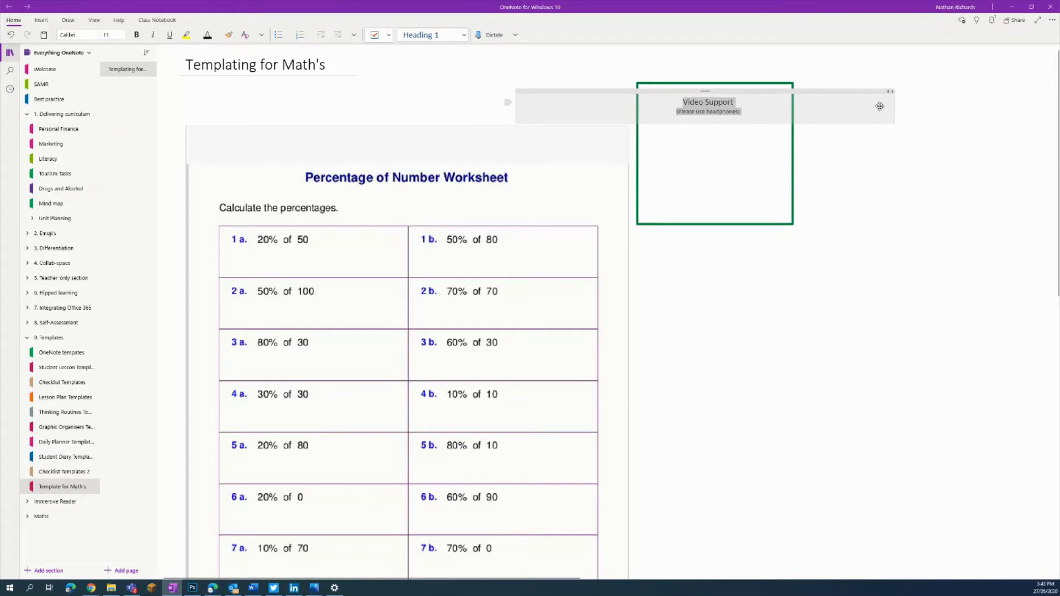
left_click_drag(893, 101, 723, 86)
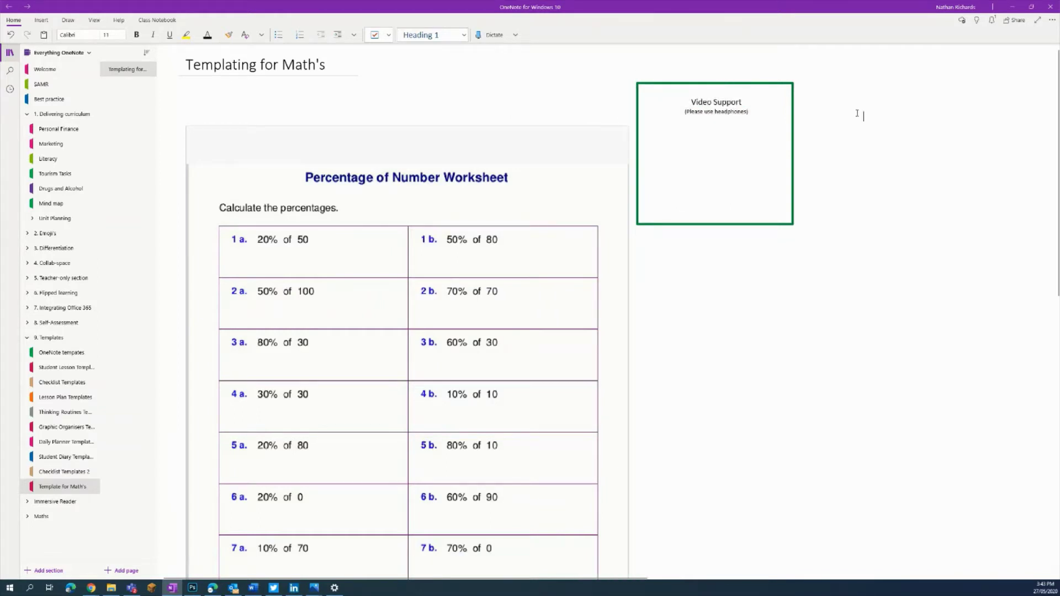
Step: Switch to the Chrome window with the YouTube video "Percentage of a quantity" and copy its web address
left_click(1015, 8)
left_click_drag(425, 79, 422, 55)
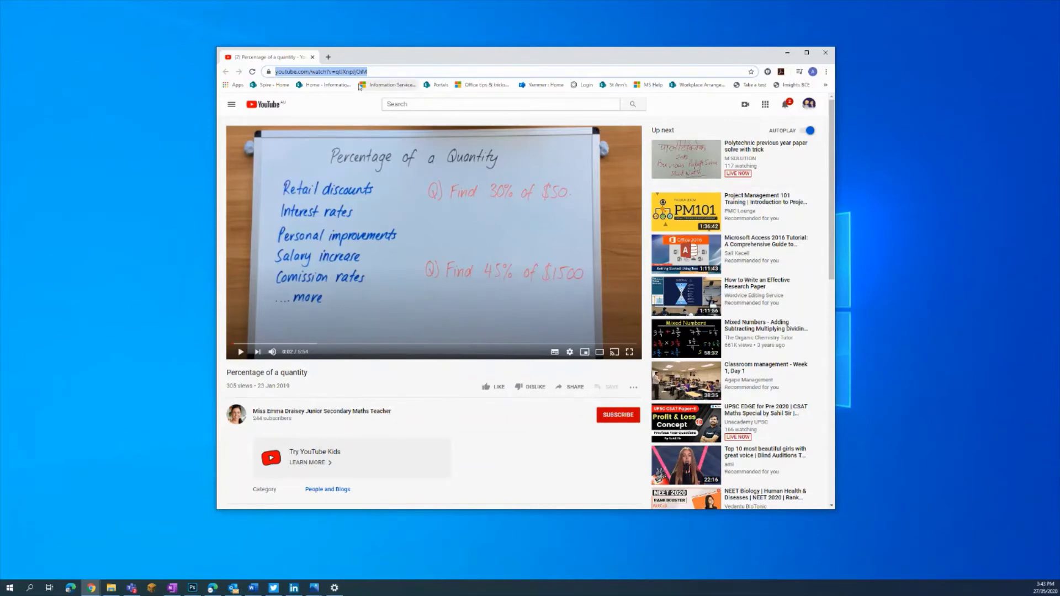
right_click(355, 74)
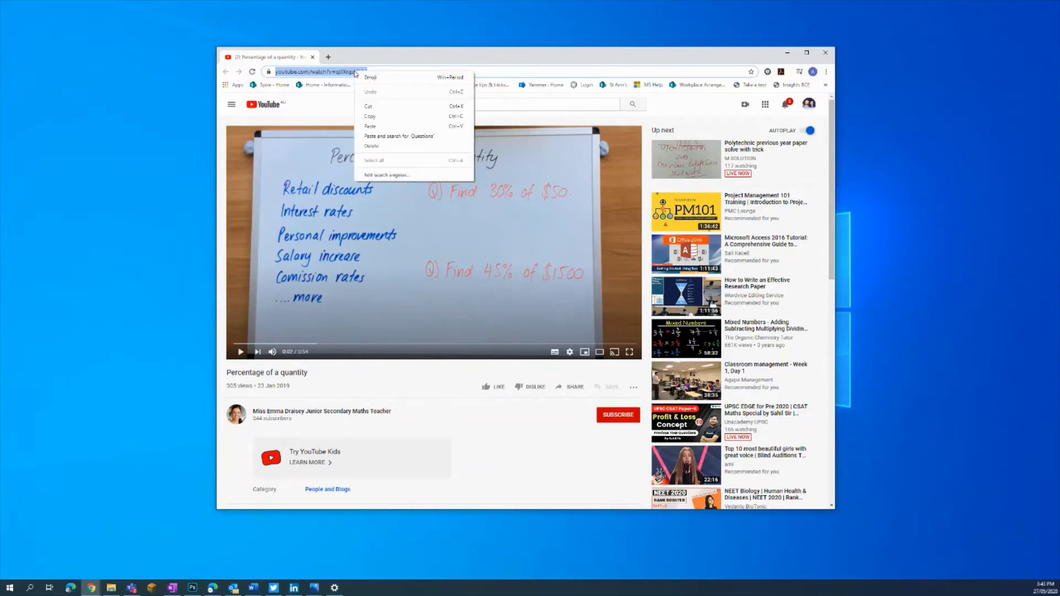
left_click(381, 123)
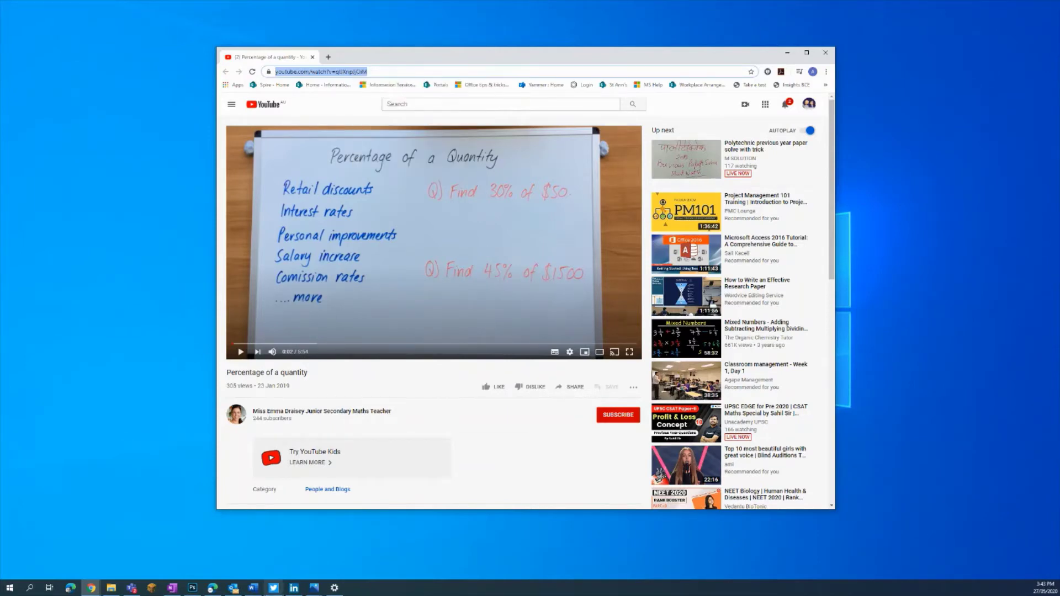
Step: Return to OneNote and paste the video link below the Video Support text inside the green rectangle
mouse_move(192, 588)
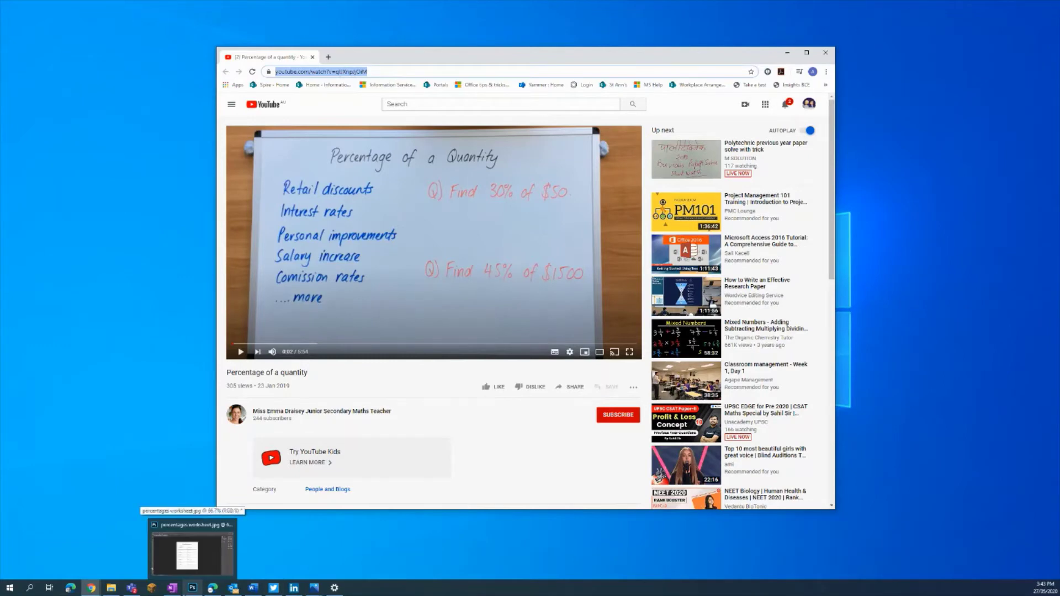
mouse_move(132, 587)
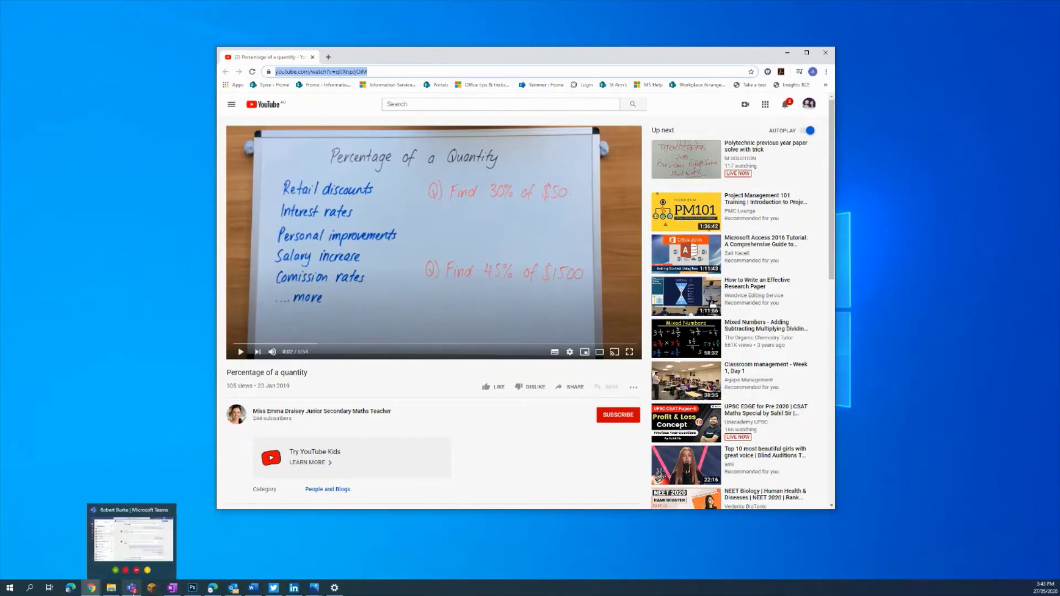
left_click(172, 588)
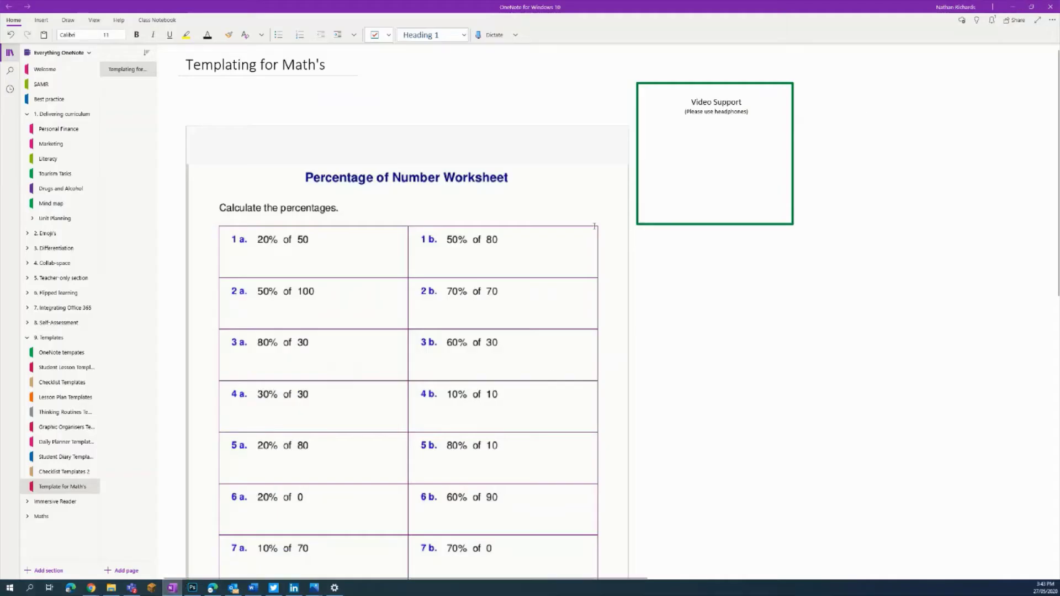
right_click(675, 142)
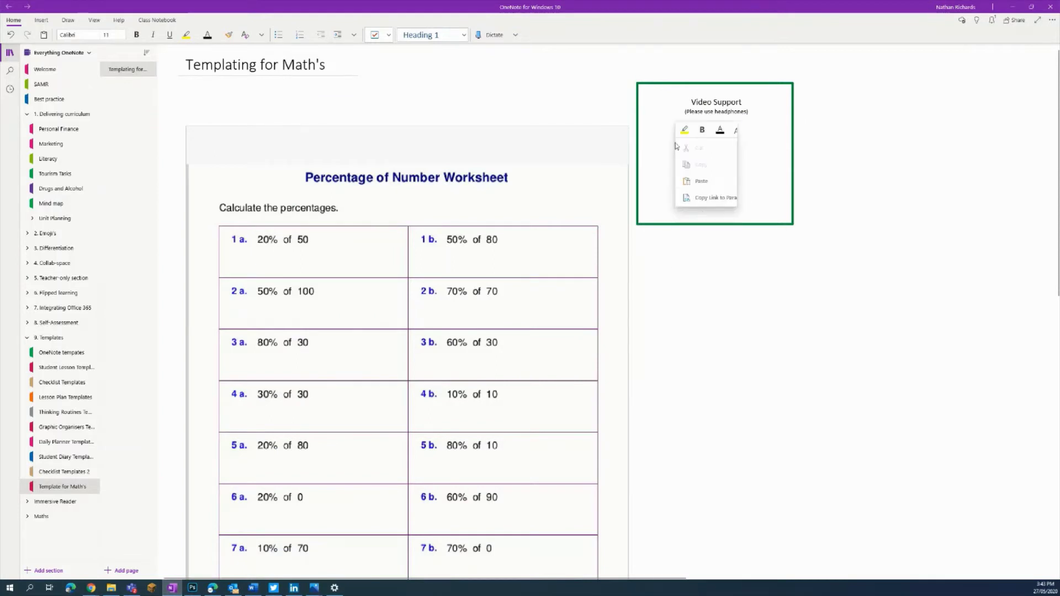
left_click(724, 187)
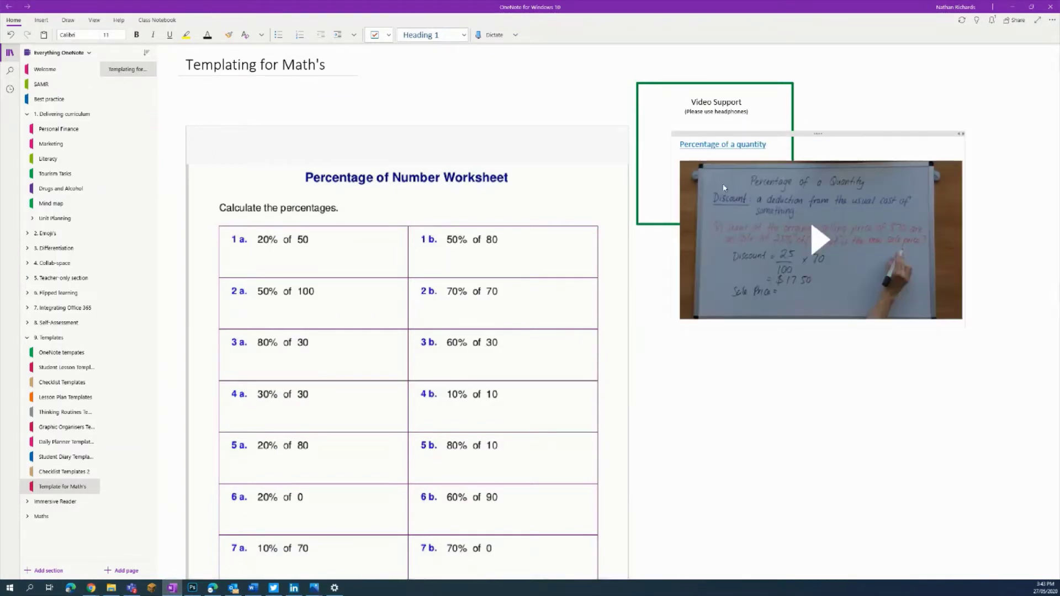
Step: Shrink the embedded video and position it below the Video Support heading so it fits inside the green rectangle
left_click(829, 135)
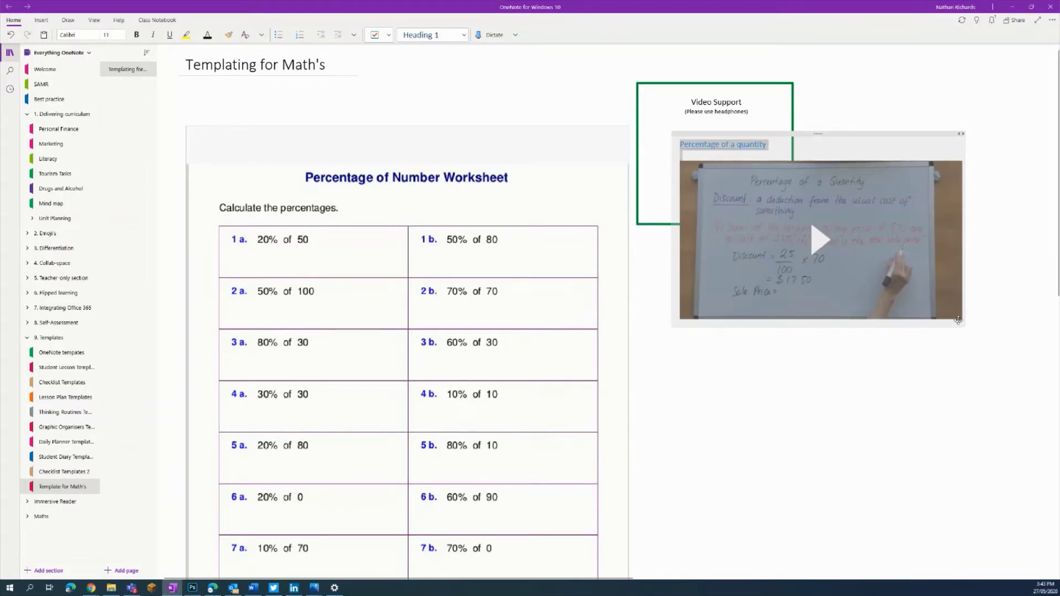
left_click_drag(958, 320, 750, 221)
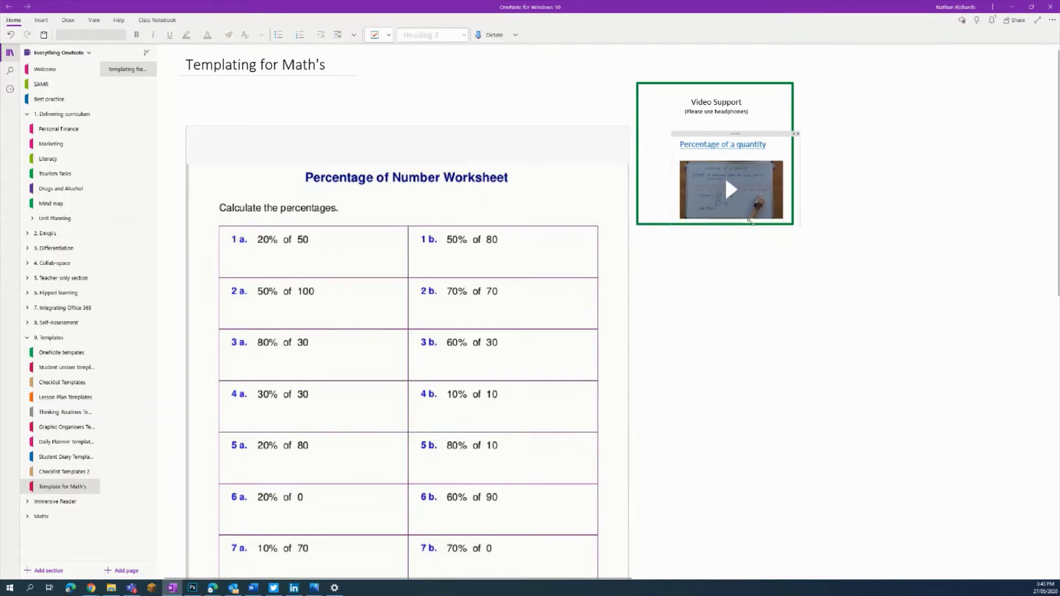
left_click_drag(736, 133, 712, 106)
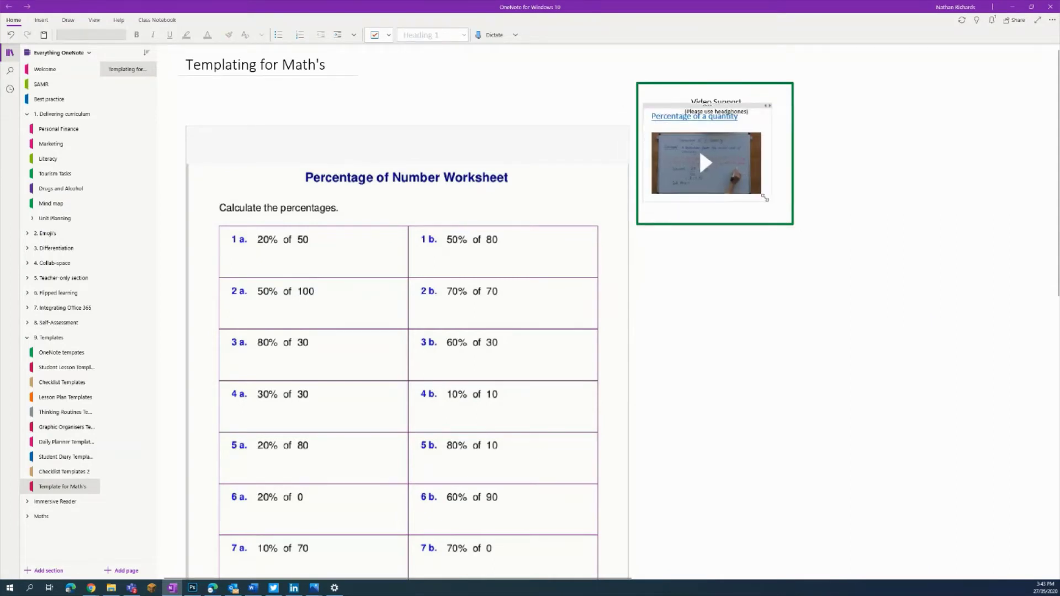
left_click_drag(765, 198, 781, 205)
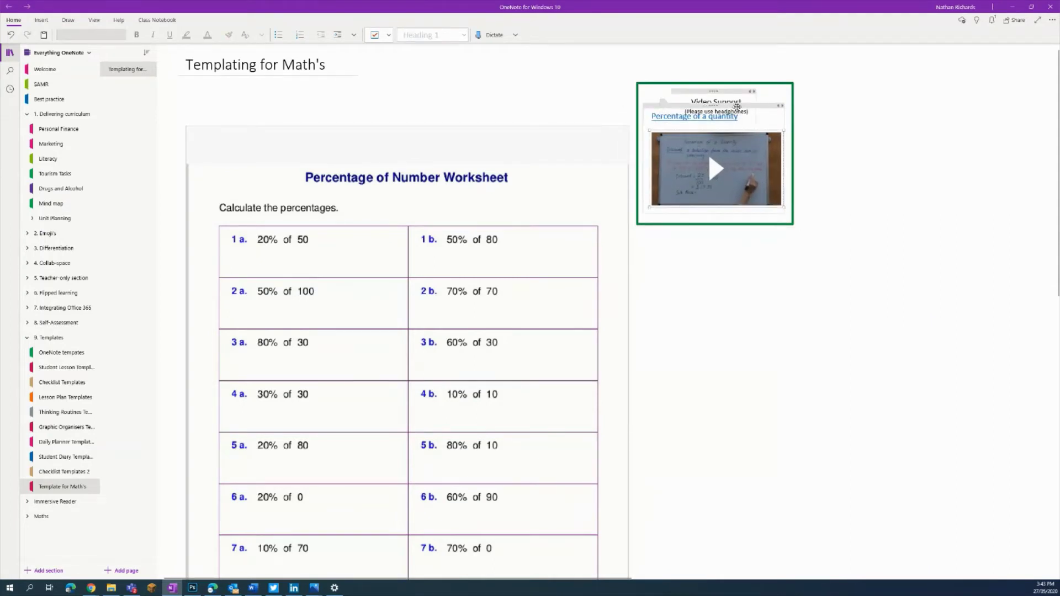
left_click_drag(737, 106, 737, 120)
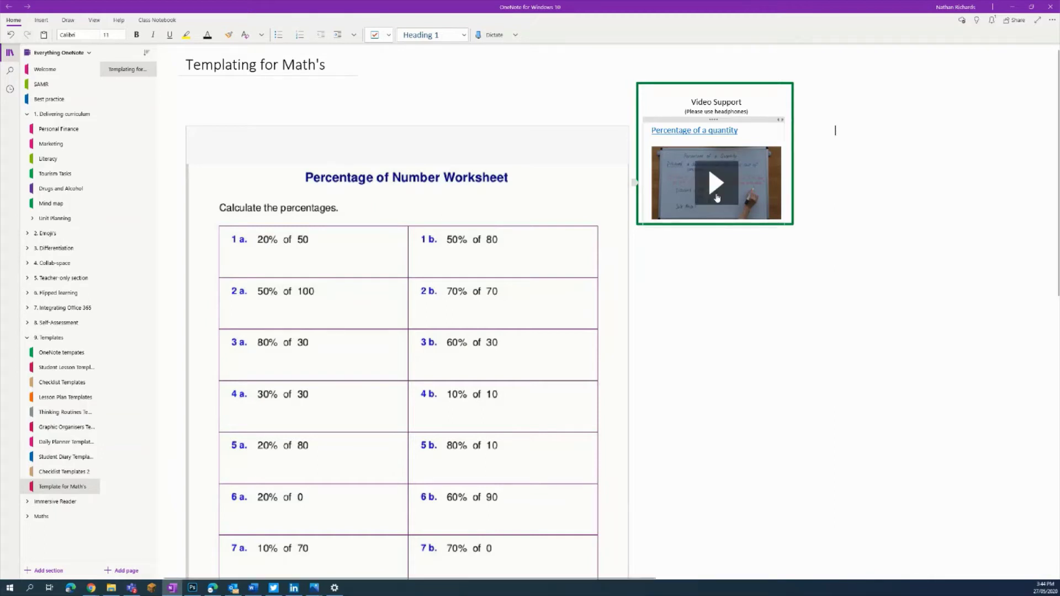
Step: Test the embedded video by playing it on the page and pausing it
scroll(720, 158, "up", 4)
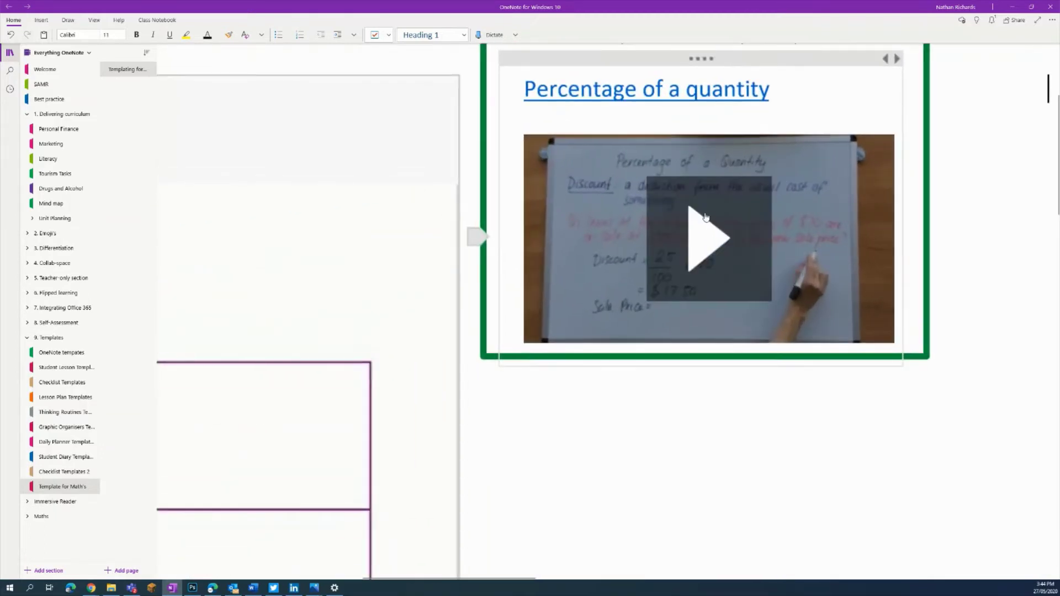
left_click(716, 237)
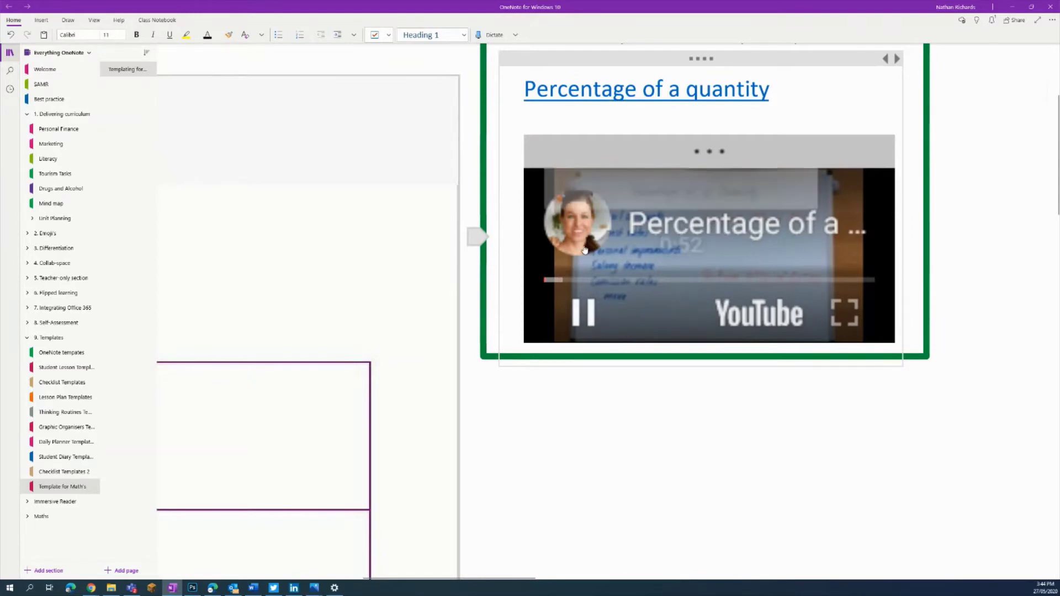
left_click(582, 317)
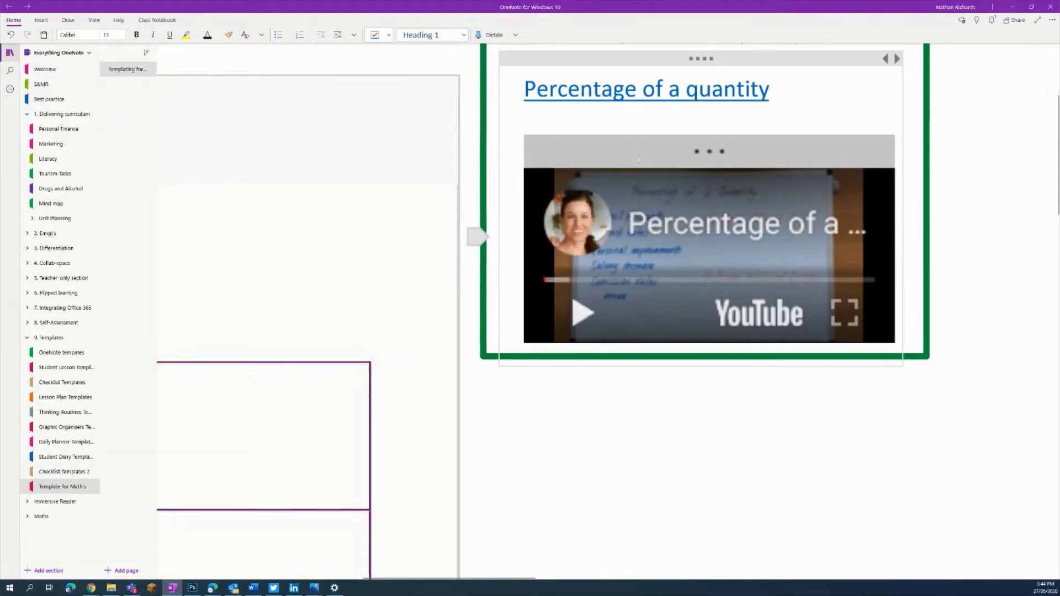
scroll(638, 160, "down", 2)
scroll(501, 250, "down", 2)
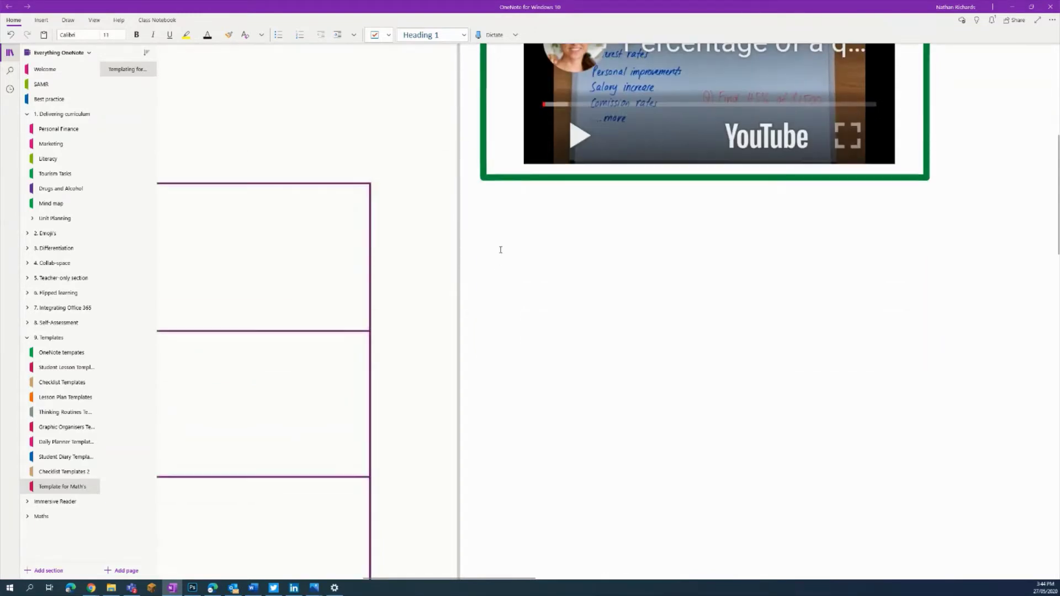
scroll(501, 250, "up", 4)
scroll(439, 183, "down", 3)
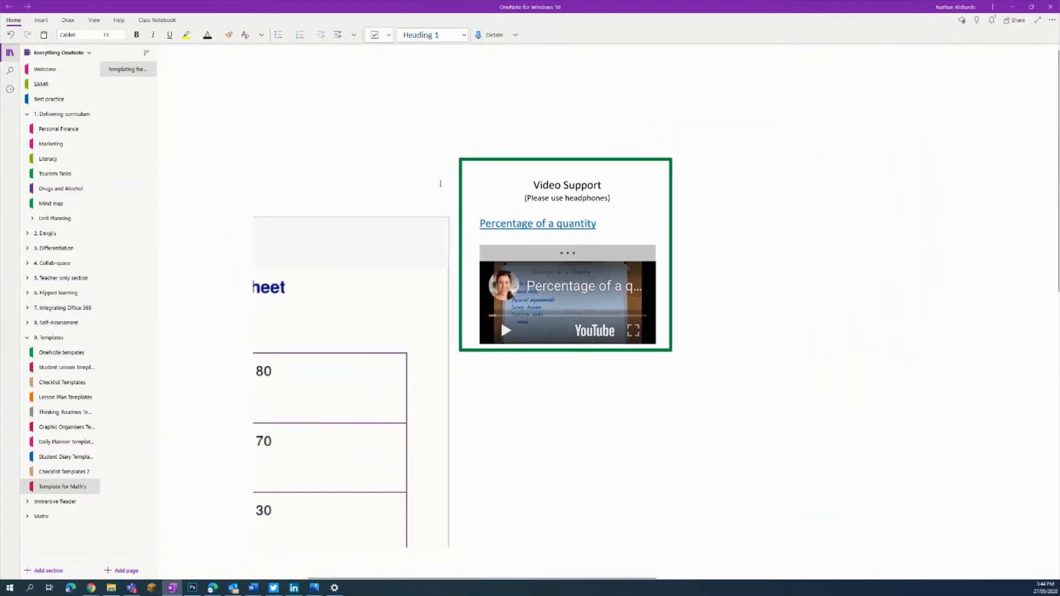
scroll(440, 184, "down", 1)
left_click_drag(533, 578, 388, 578)
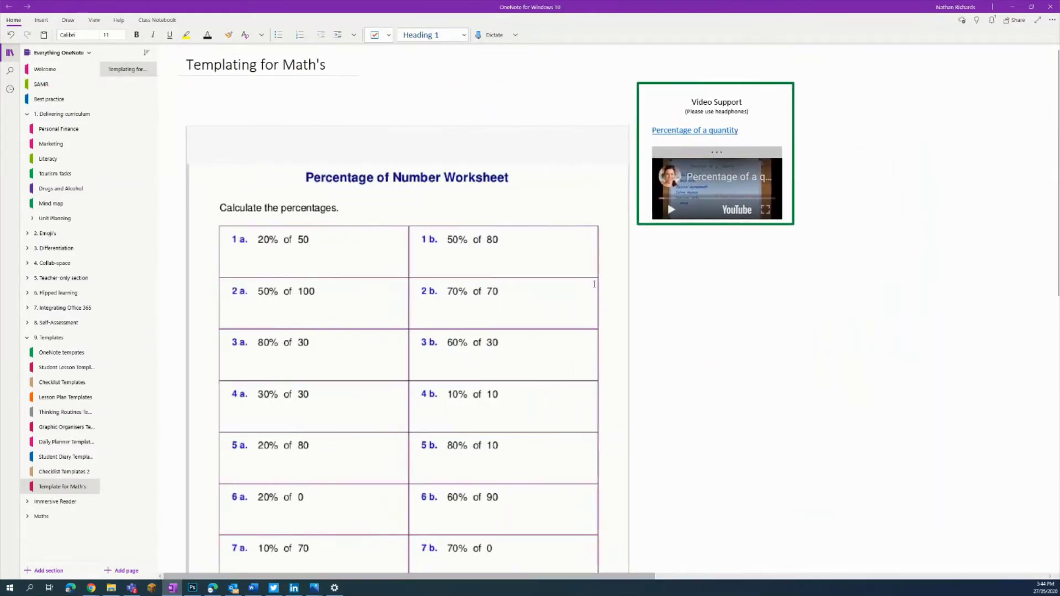
Step: Draw a tall green rectangle directly below the Video Support box, matching its width and reaching down to the row of question 7
left_click(553, 74)
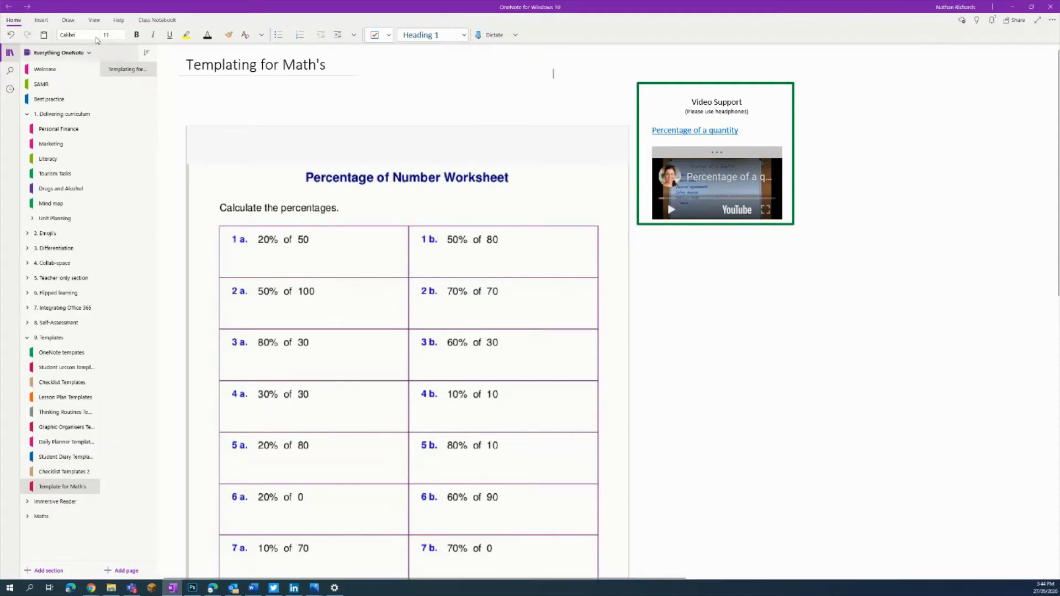
left_click(42, 21)
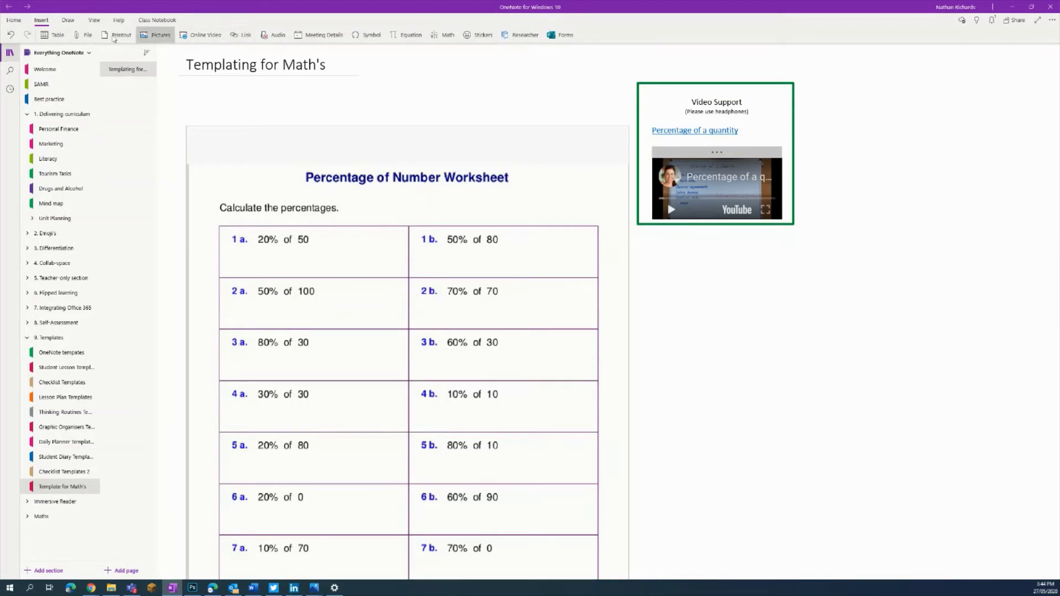
left_click(68, 21)
left_click(209, 36)
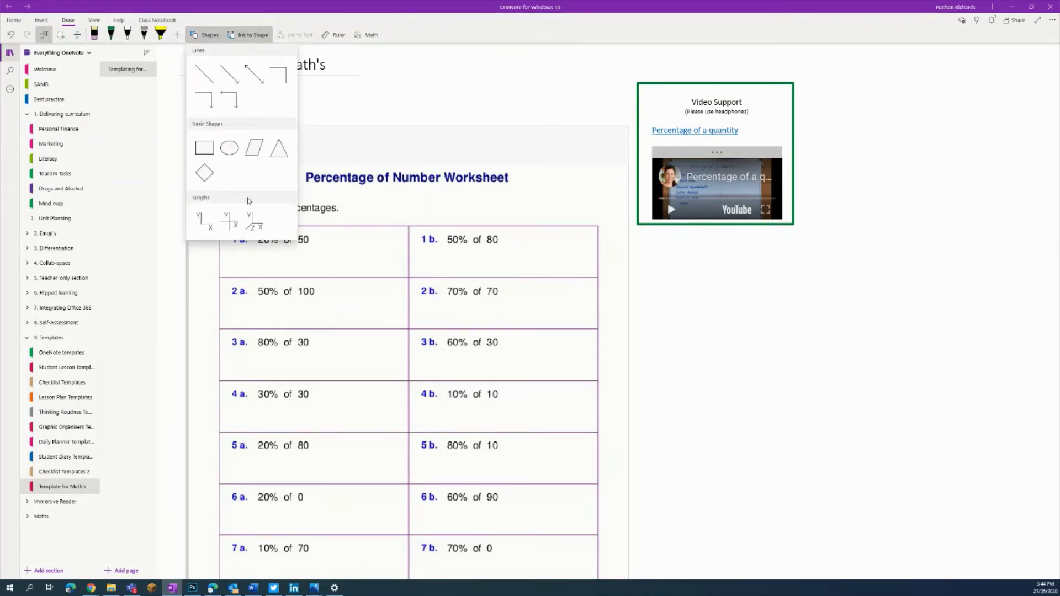
left_click(204, 149)
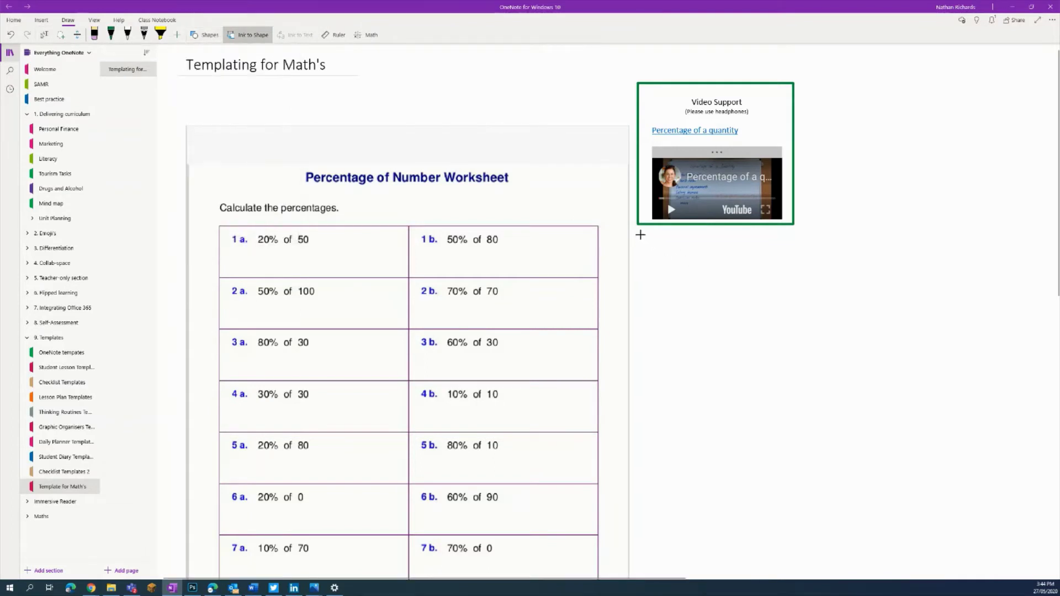
left_click_drag(639, 233, 791, 534)
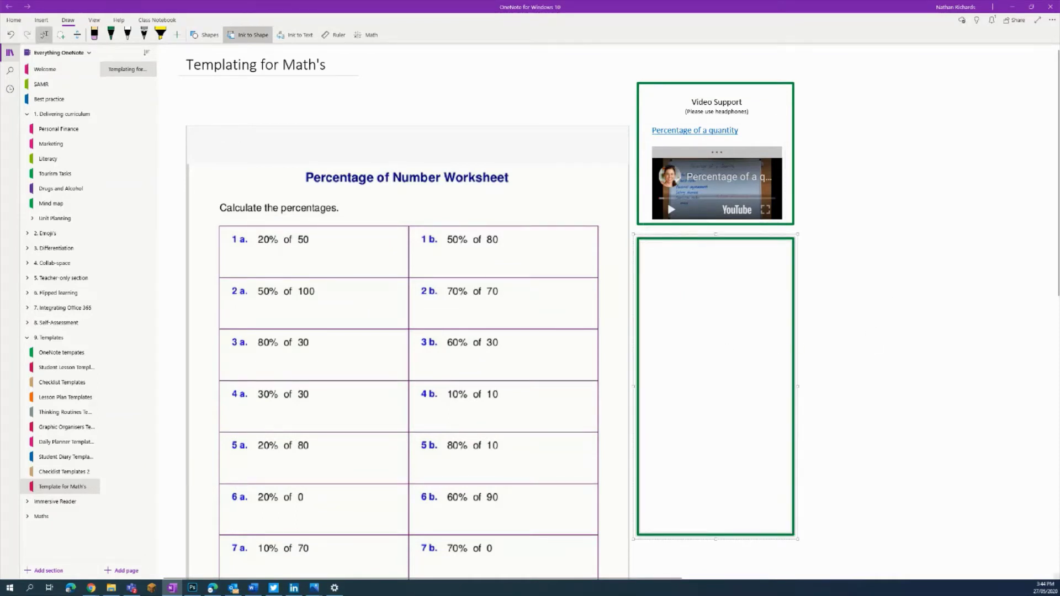
Step: Paste the copied traffic light picture onto the page and move it into the left part of the tall green rectangle
left_click(91, 588)
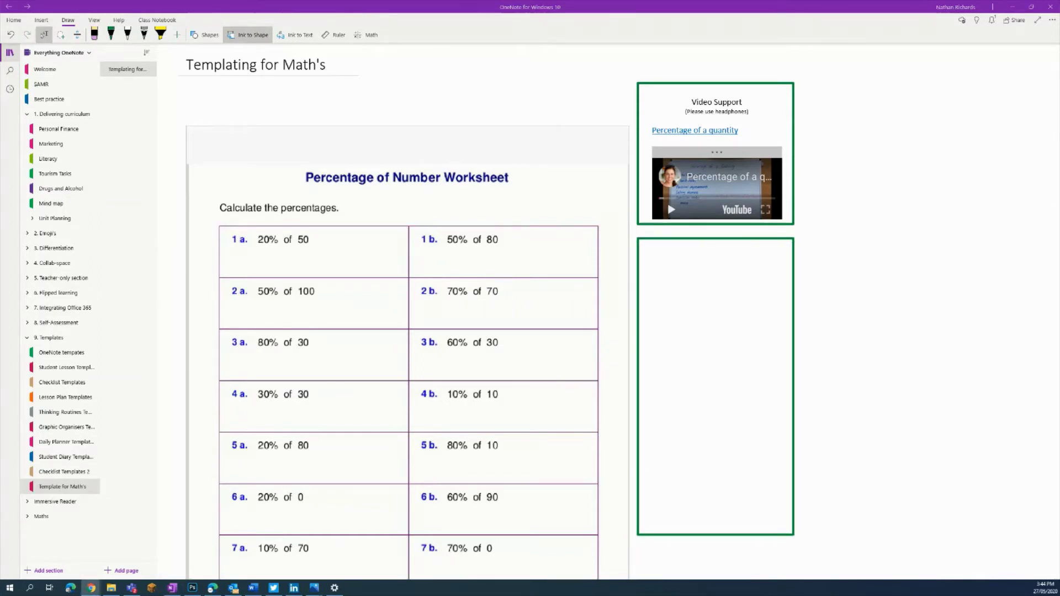
left_click(772, 294)
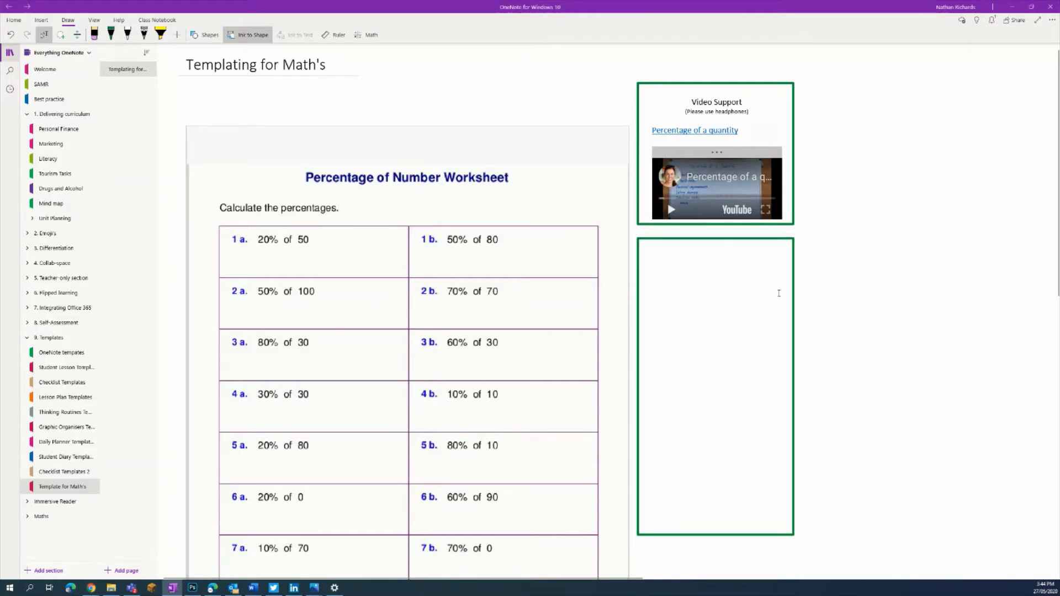
key("ctrl+v")
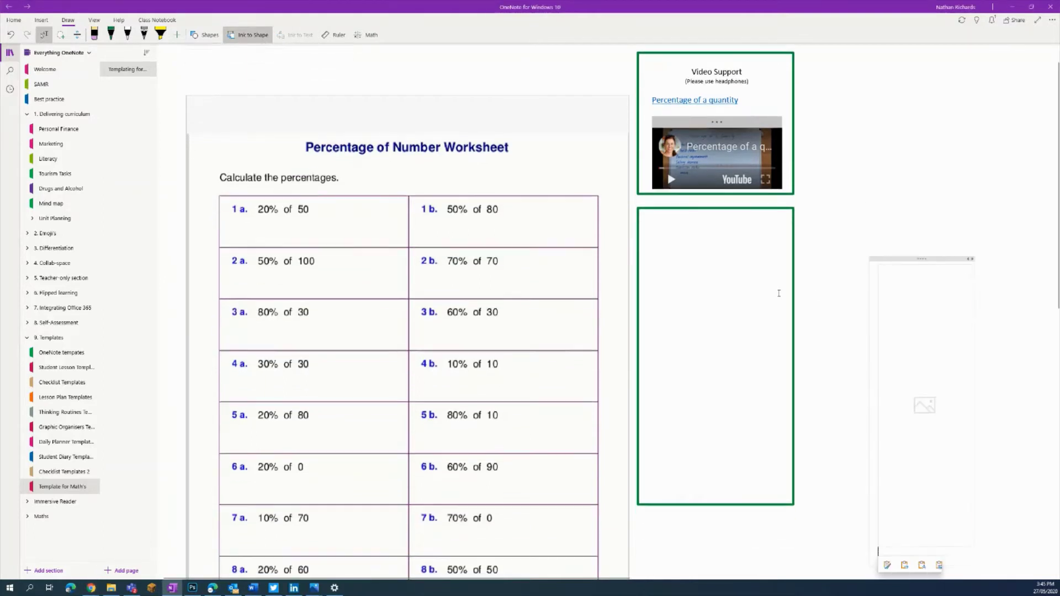
left_click_drag(922, 257, 702, 214)
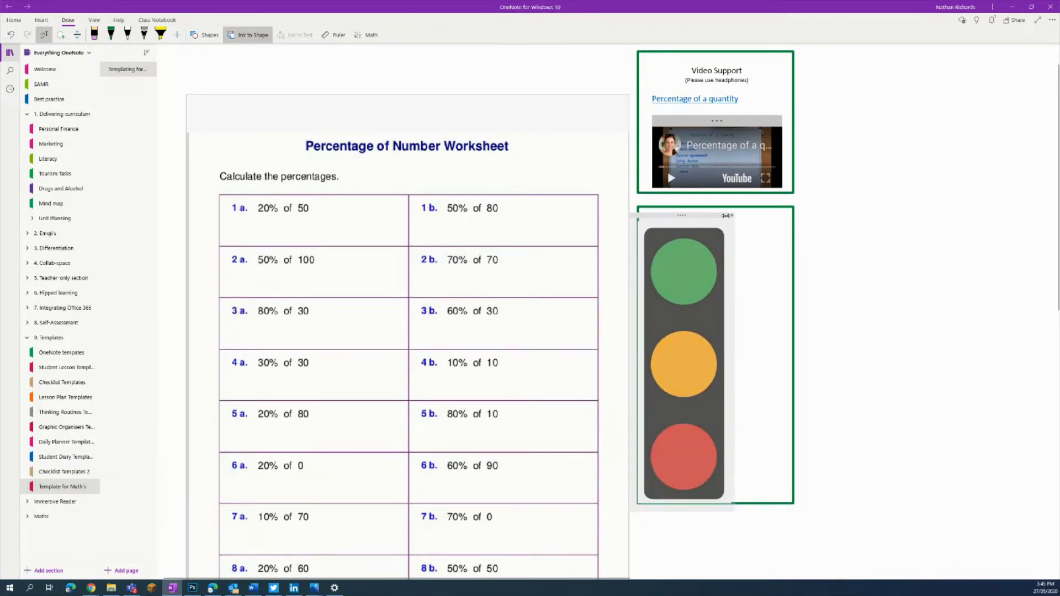
Step: Shrink the traffic light picture and reposition it in the left part of the tall green rectangle, leaving space above it
left_click(727, 497)
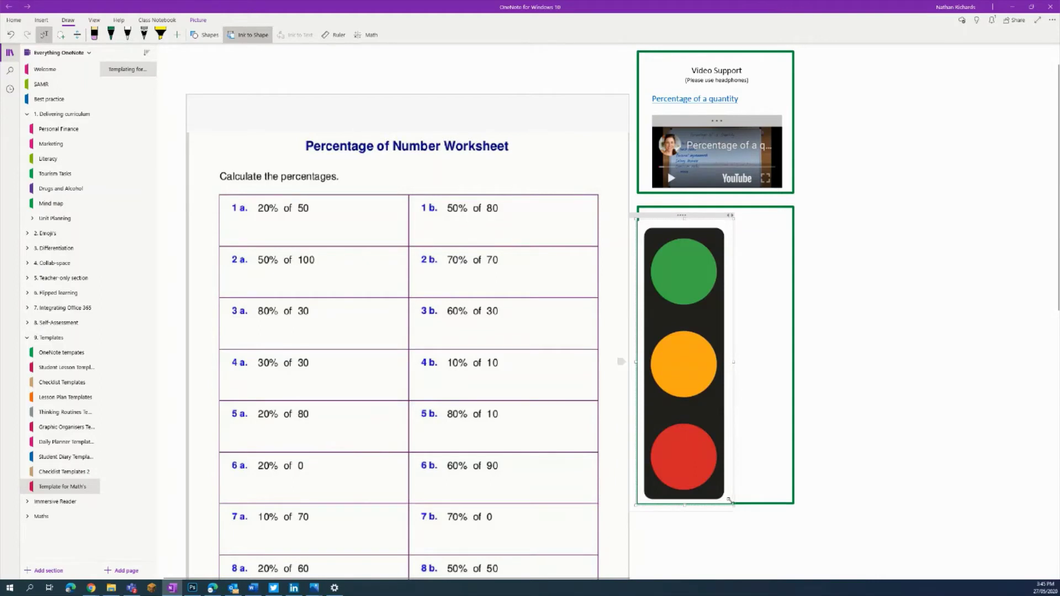
left_click_drag(729, 500, 710, 434)
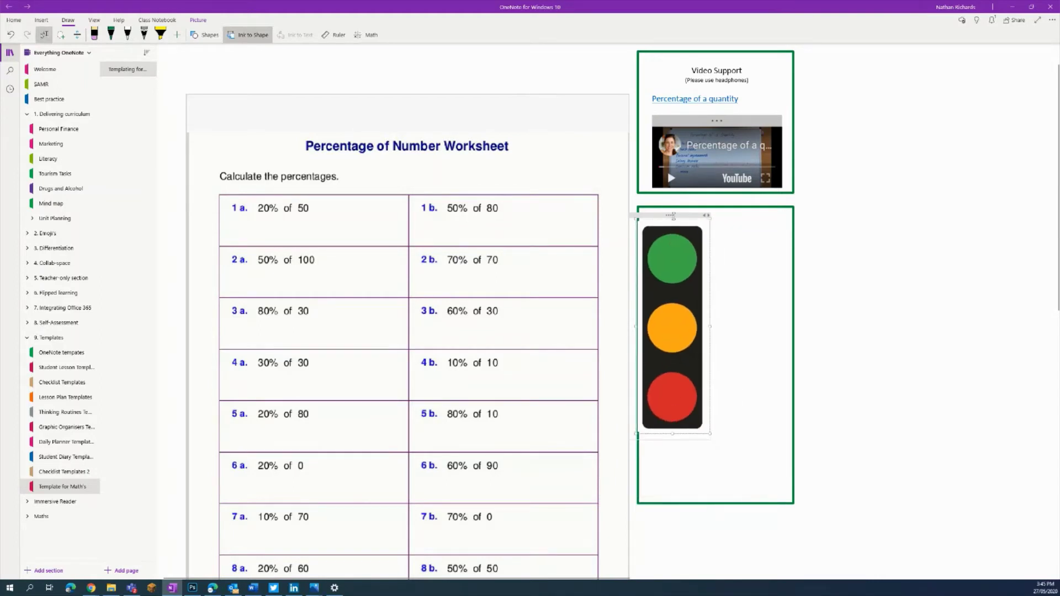
left_click_drag(675, 214, 675, 218)
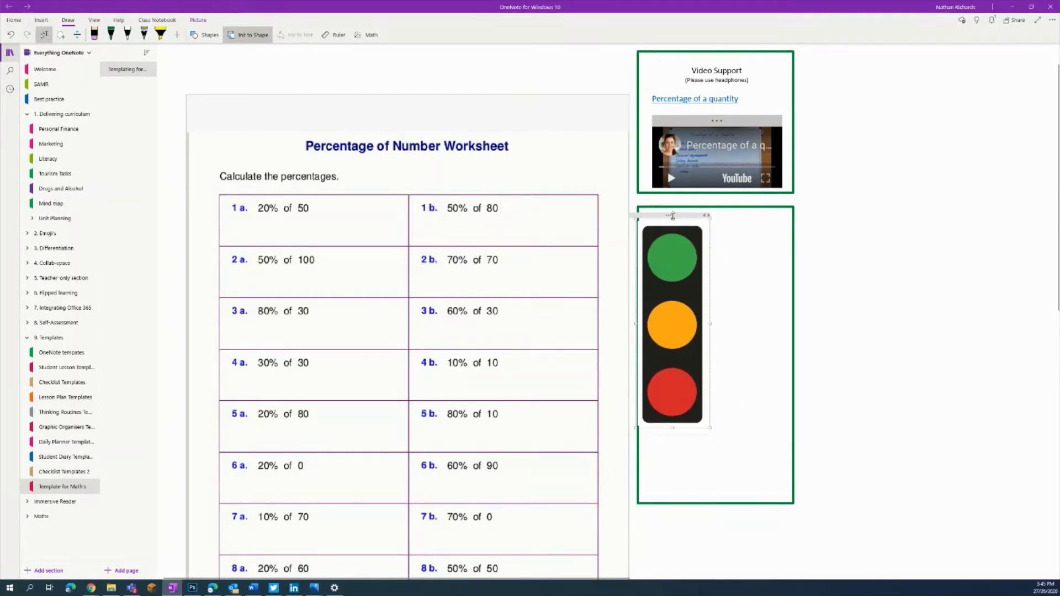
left_click(764, 237)
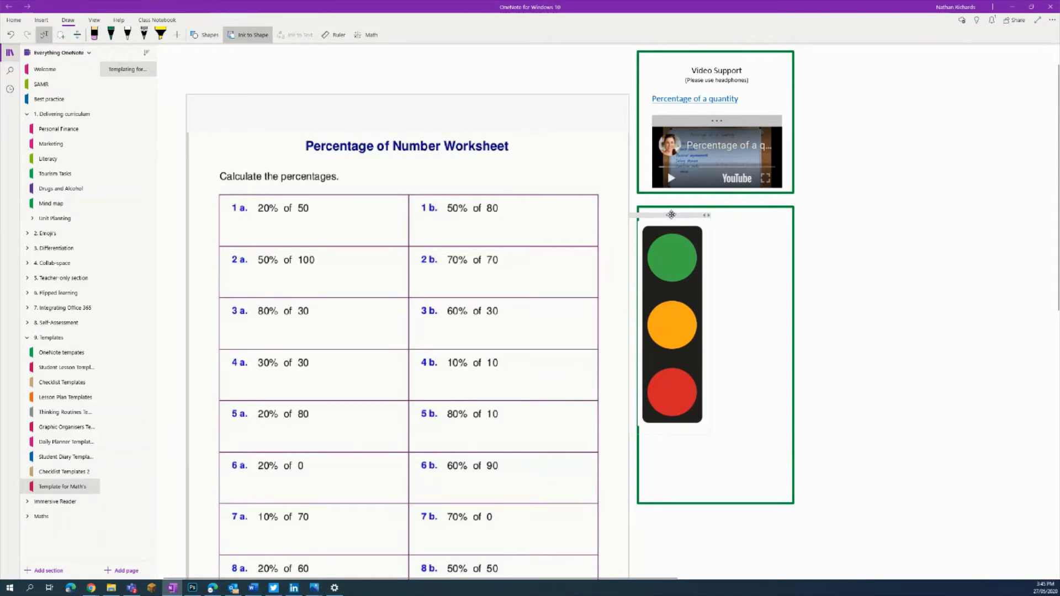
left_click_drag(671, 214, 677, 273)
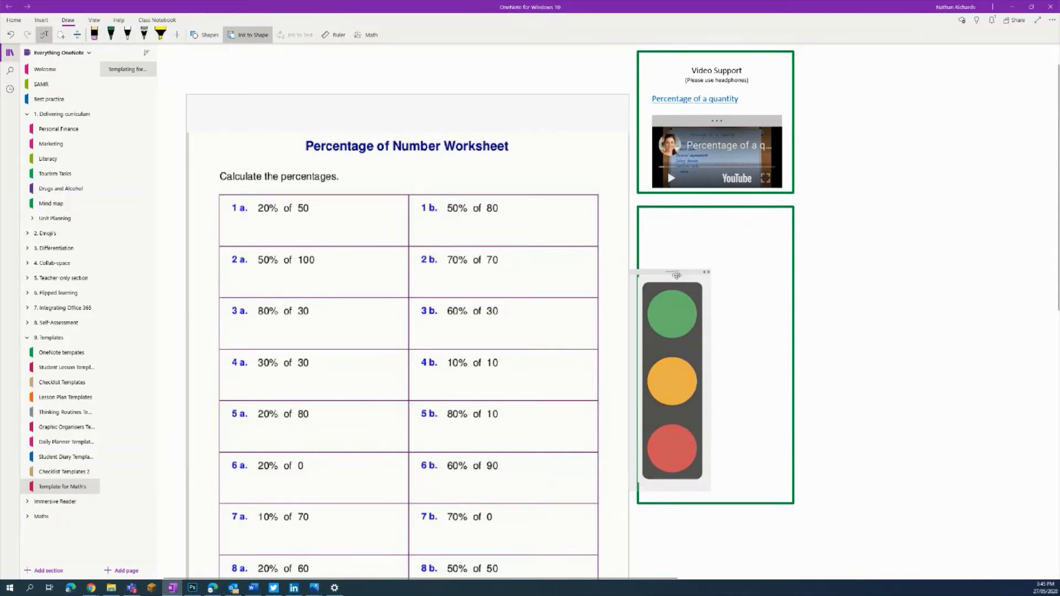
left_click(669, 272)
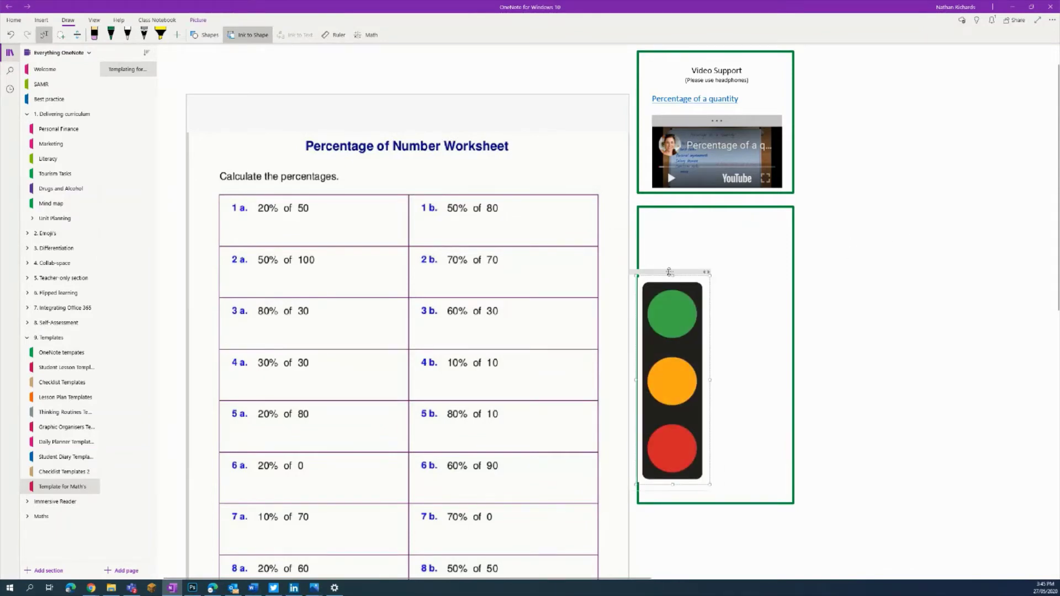
left_click(668, 271)
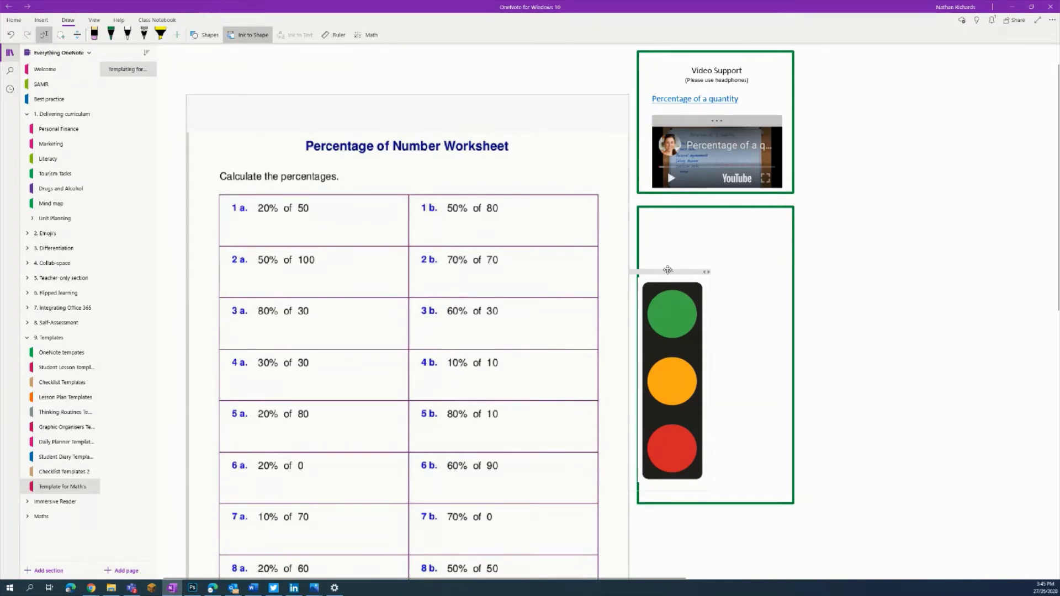
left_click_drag(672, 270, 685, 256)
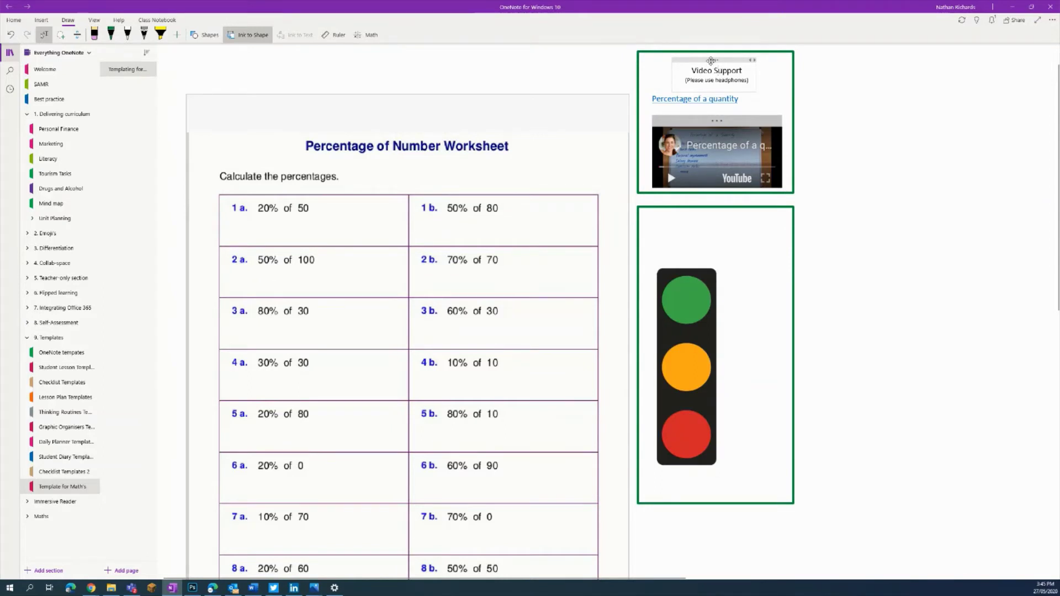
left_click(711, 59)
key("ctrl+c")
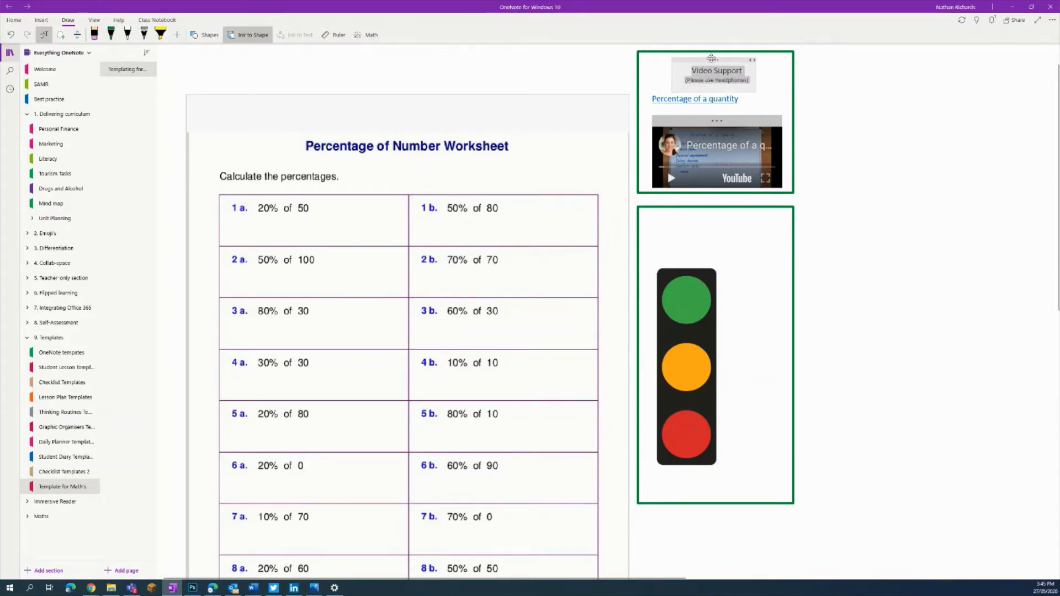
left_click(880, 250)
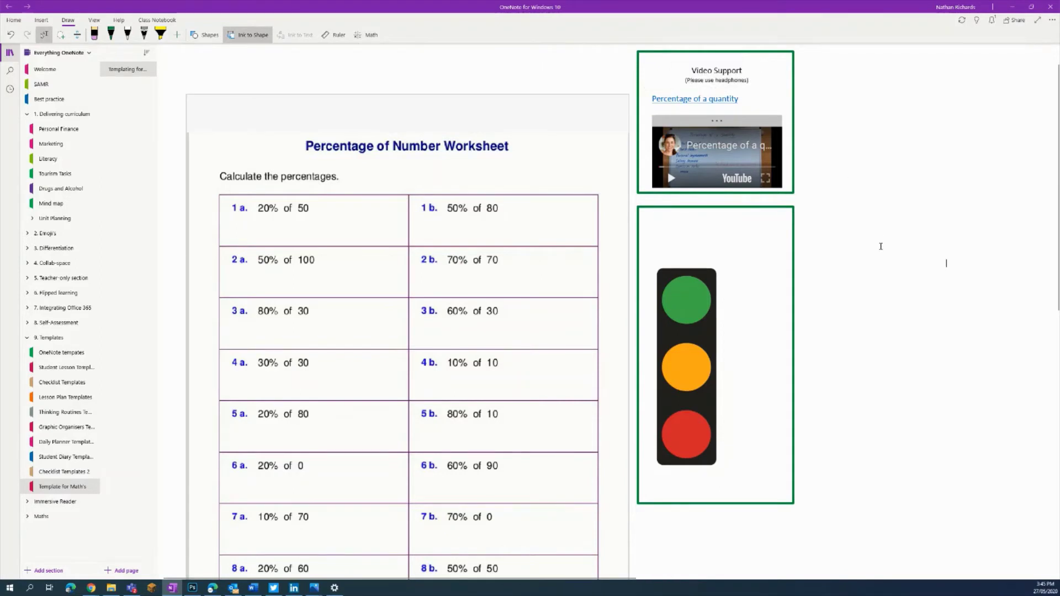
key("ctrl+v")
left_click_drag(945, 264, 859, 248)
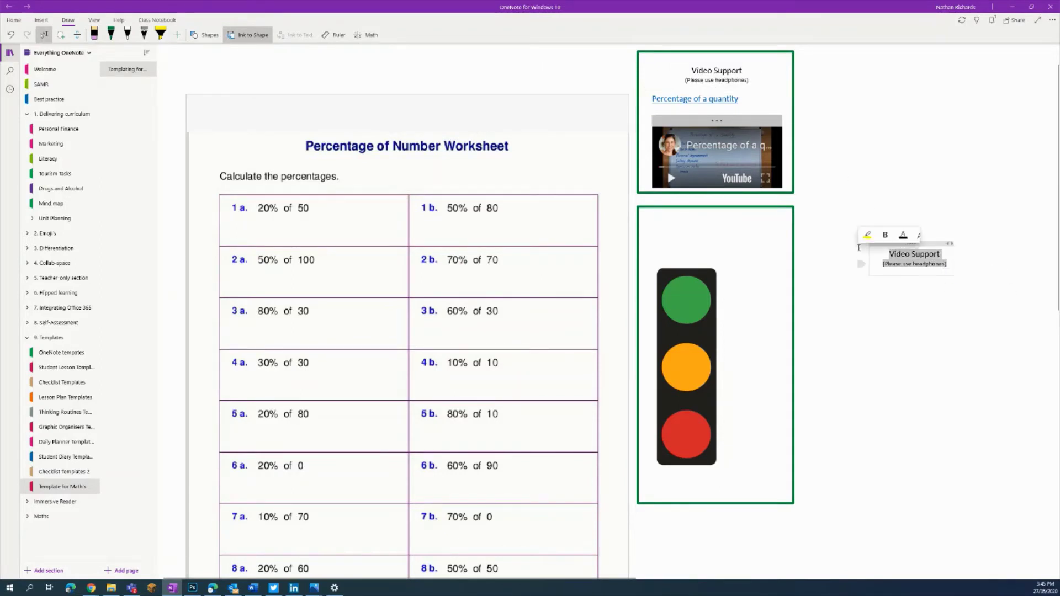
key("BackSpace")
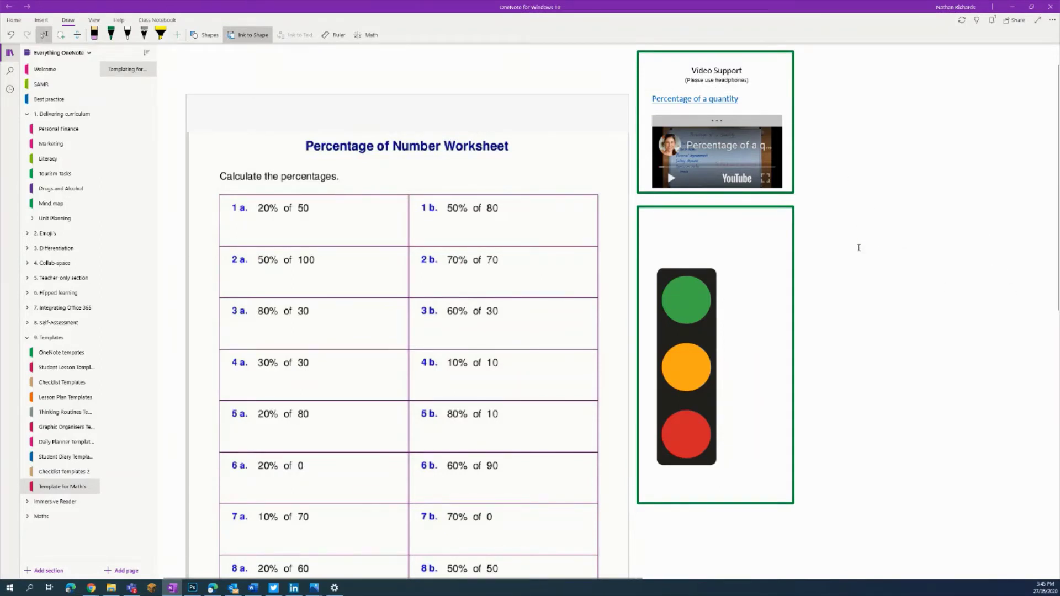
Step: Write the text "How do you feel after doing these questions" in the blank area to the right of the traffic light box
type("How")
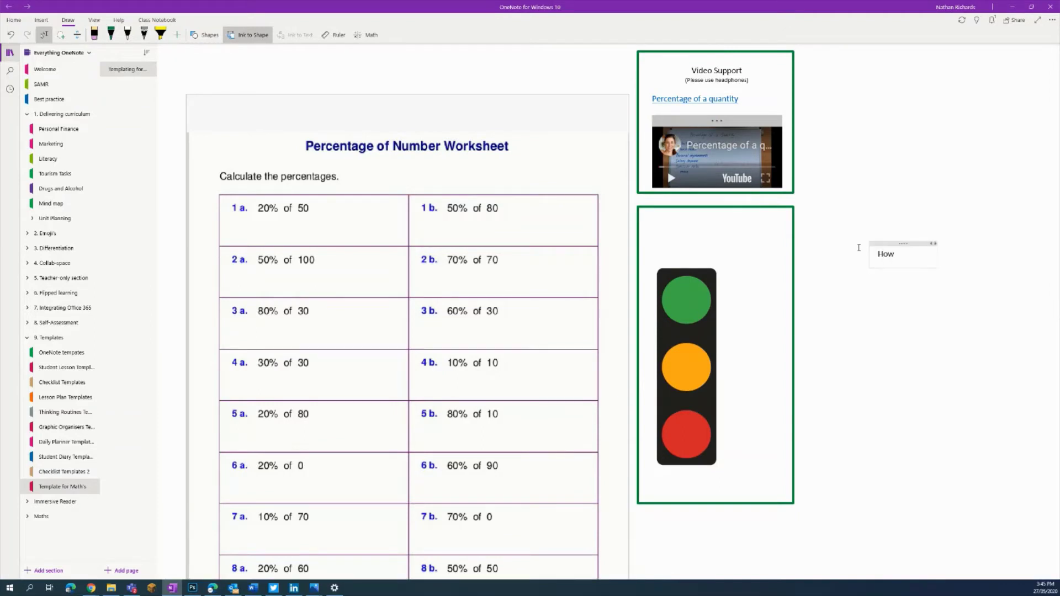
type(" do t")
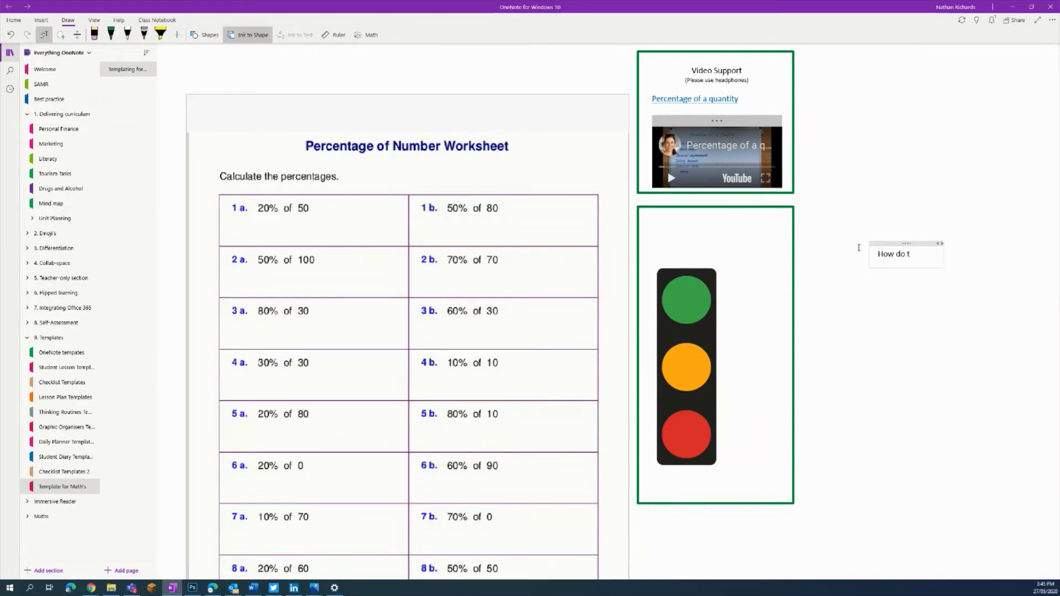
key("BackSpace")
type("you feel a")
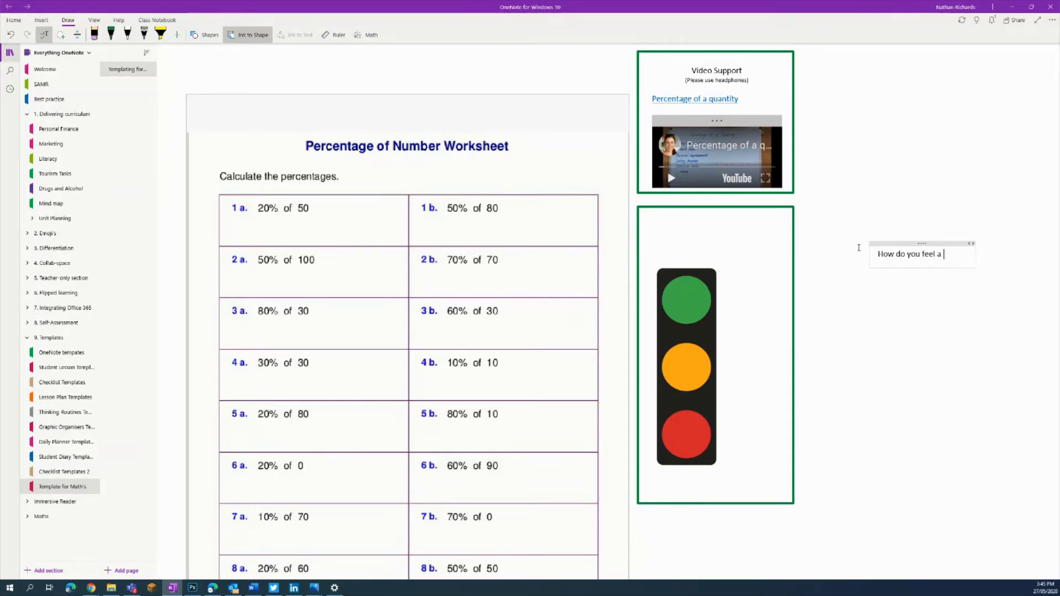
type("fter doing ths")
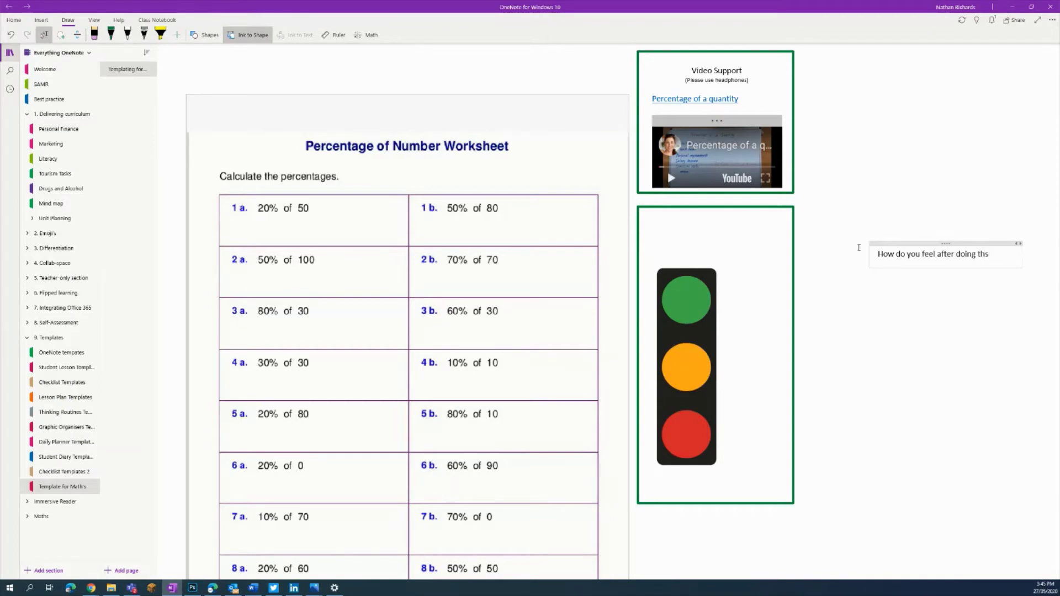
key("BackSpace")
type("ese questions")
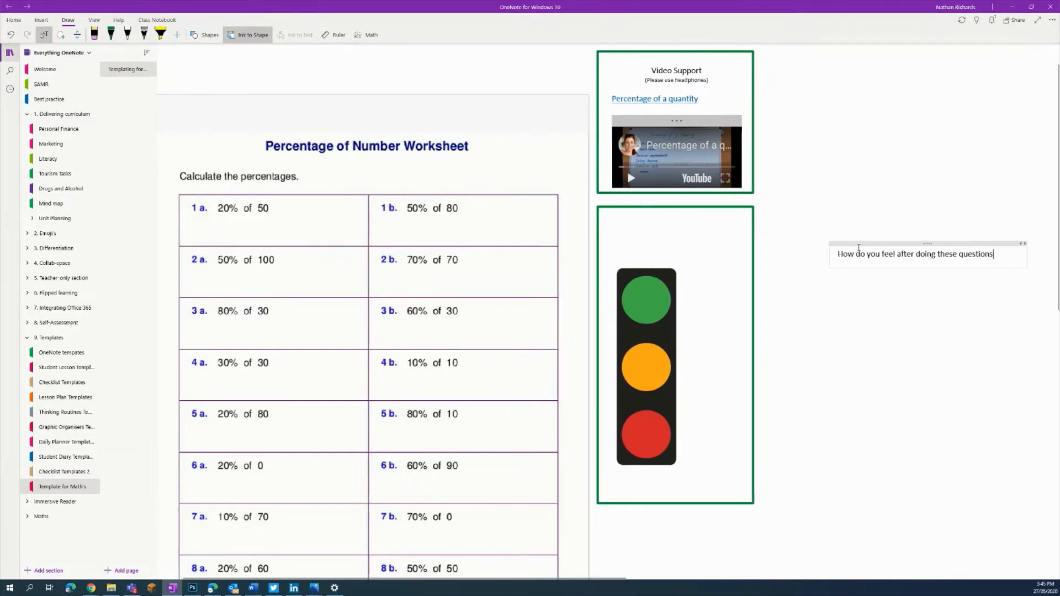
Step: Move the "How do you feel" text above the traffic light inside the green rectangle and narrow it to wrap onto two lines
left_click_drag(933, 244, 706, 217)
left_click_drag(797, 227, 671, 216)
left_click(669, 292)
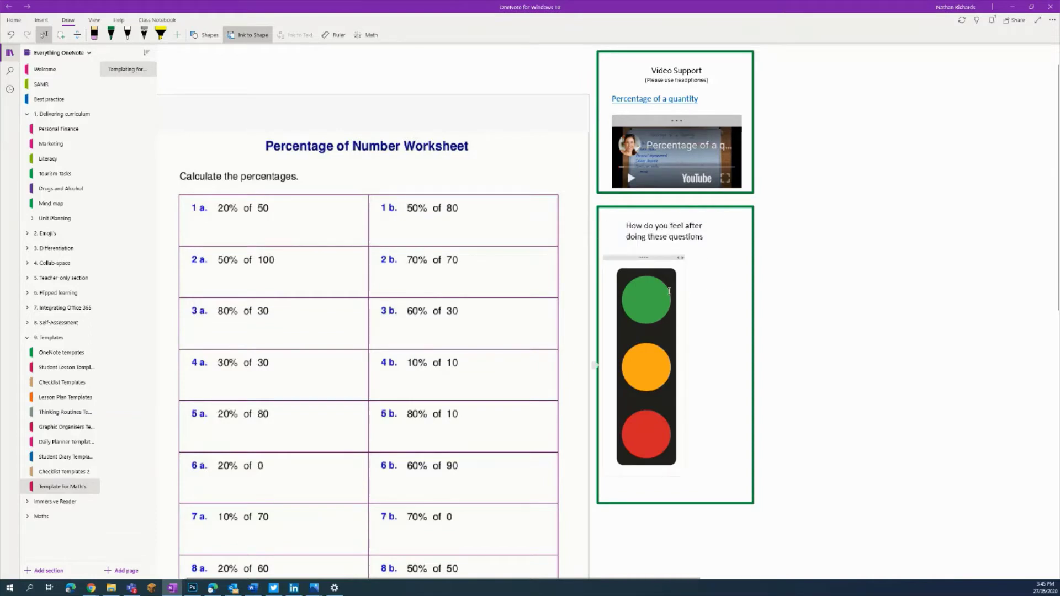
Step: Add three separate text notes outside the box, level with the lights from green to red: "I'm OK", "I'm not sure" and "I need some help"
left_click(788, 300)
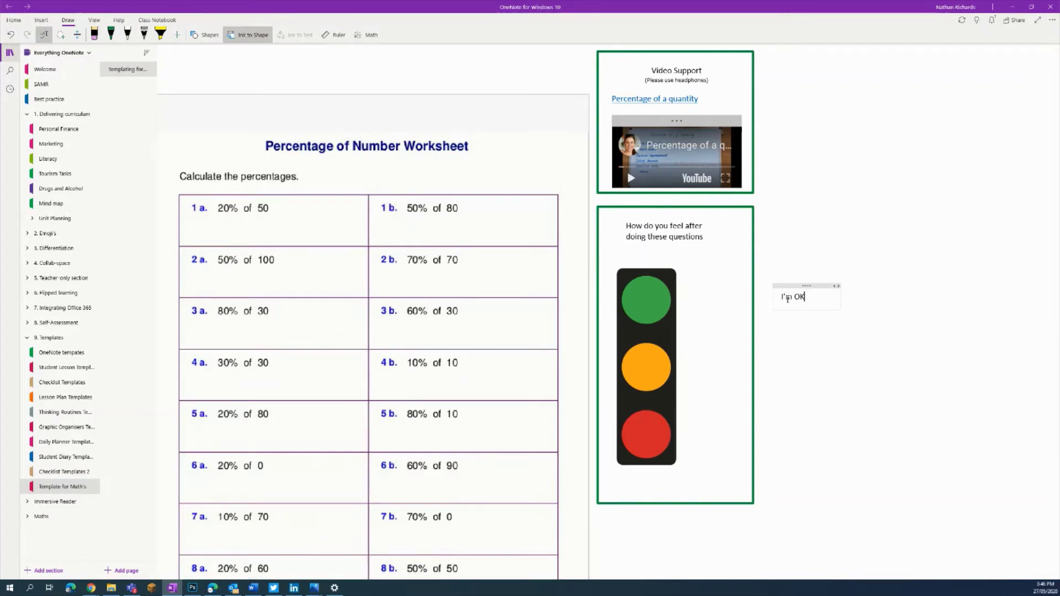
left_click(782, 366)
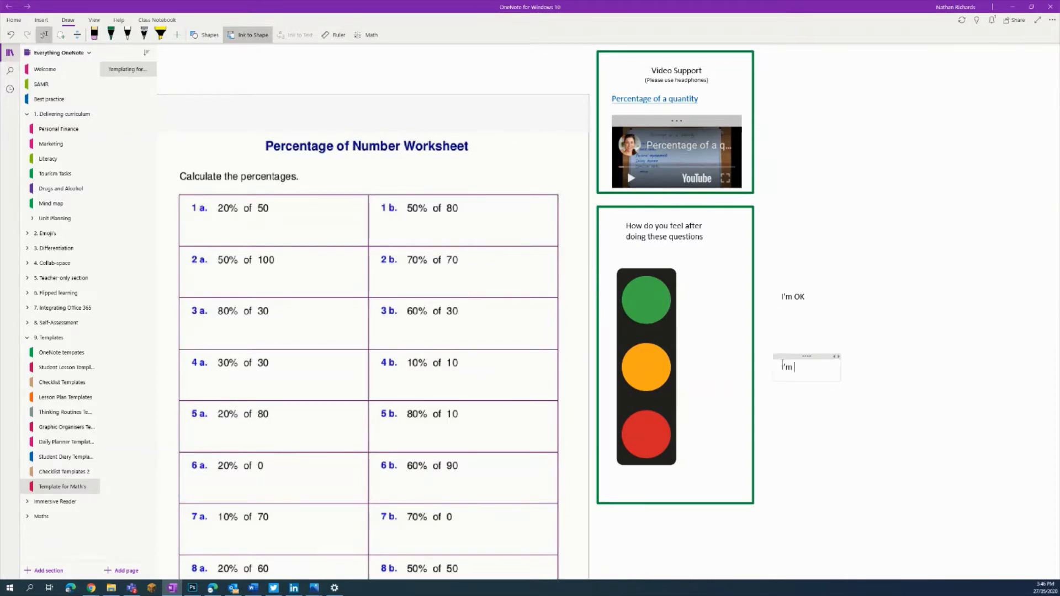
type("e")
left_click(811, 423)
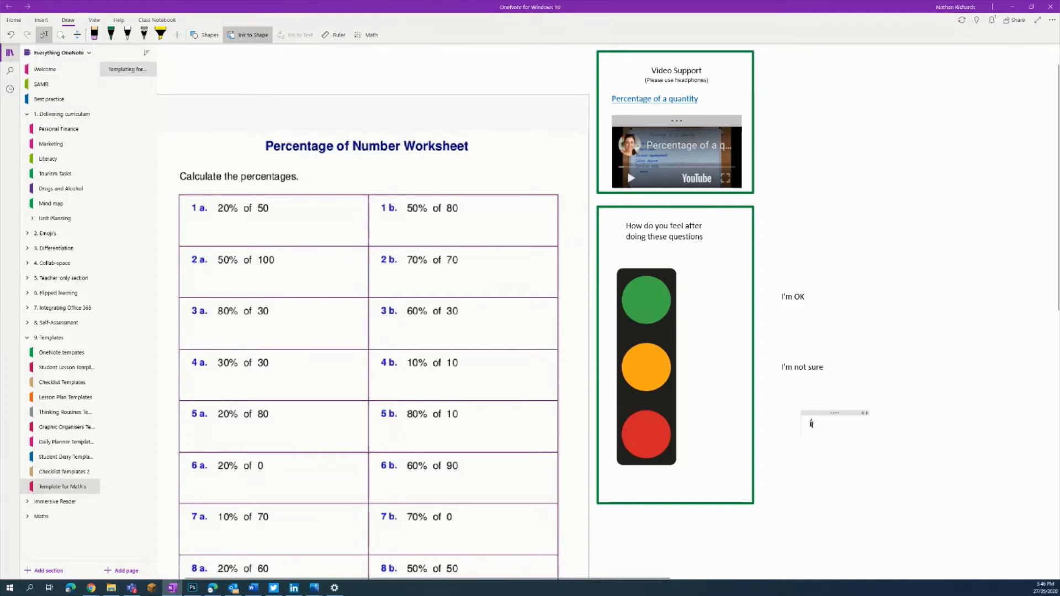
type("I'm")
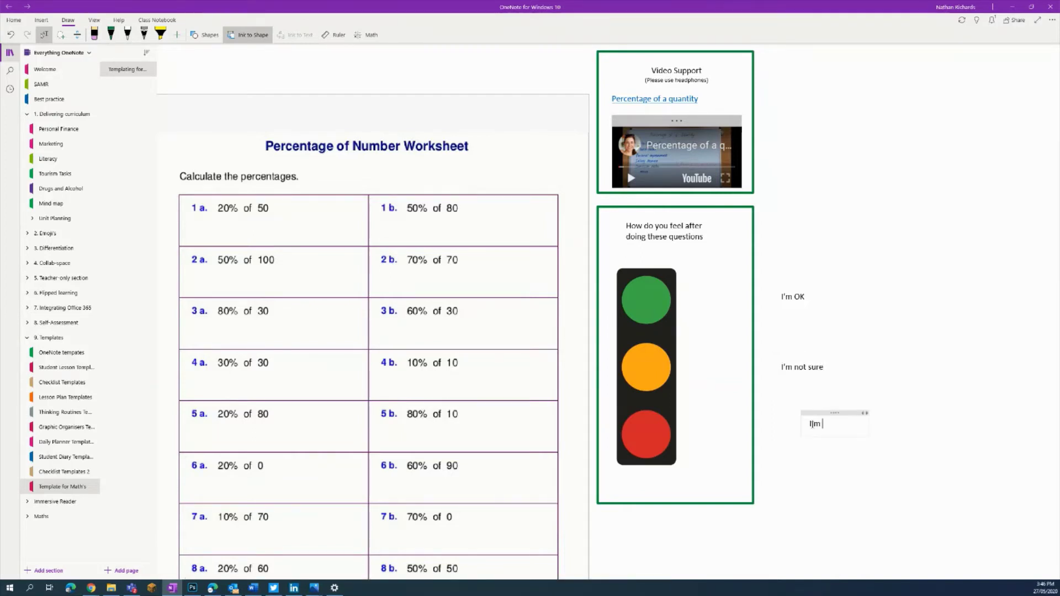
key("BackSpace")
type("needd some help")
left_click(834, 423)
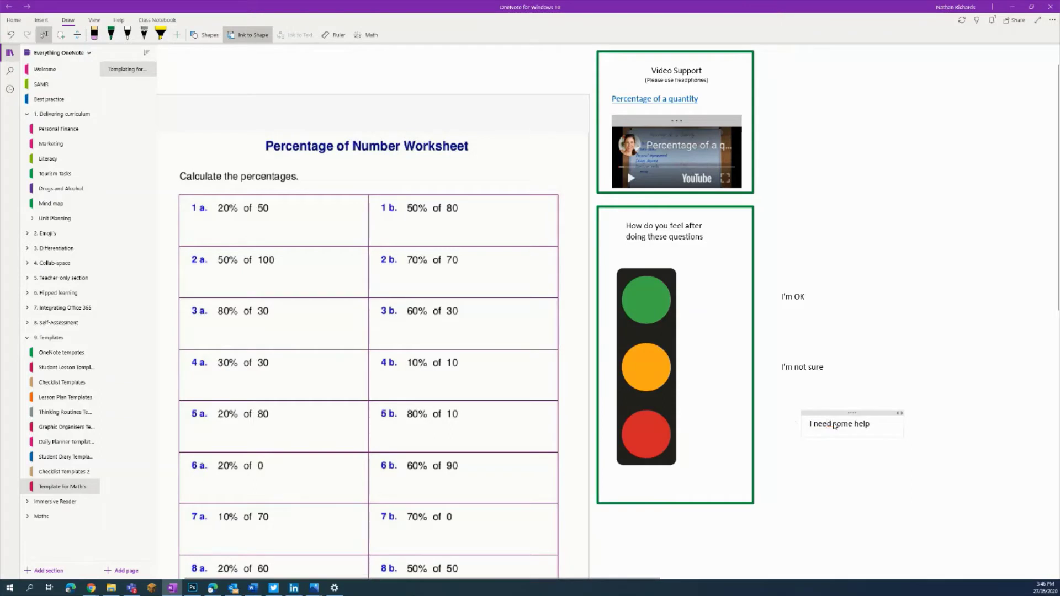
left_click(837, 508)
Step: Move the three feeling labels into the green rectangle, each beside its matching light, with "I need some help" wrapped onto two lines
left_click_drag(835, 411, 744, 442)
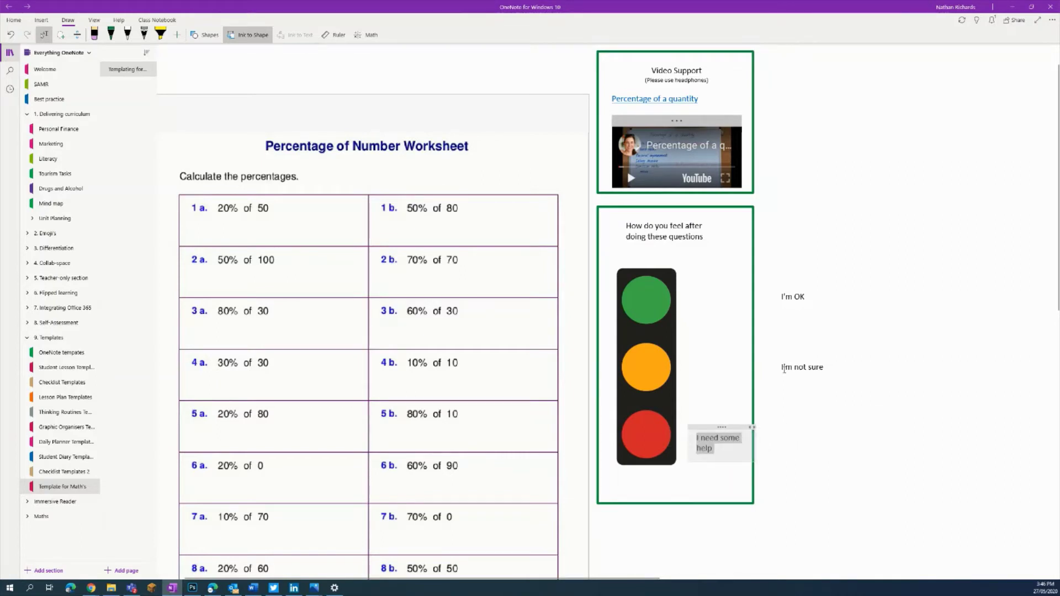
left_click_drag(810, 358, 725, 360)
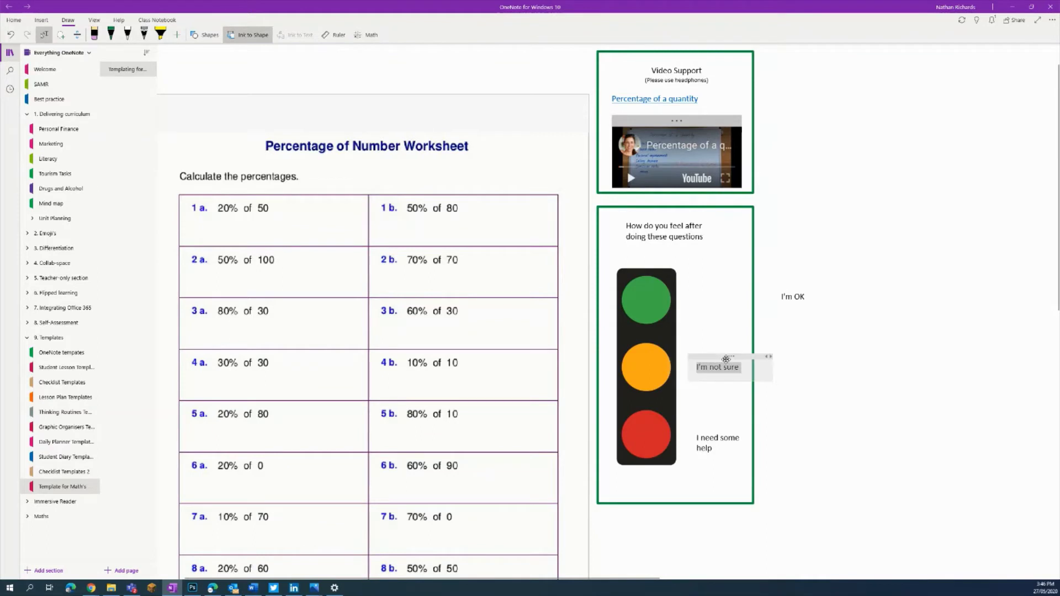
left_click_drag(804, 285, 718, 286)
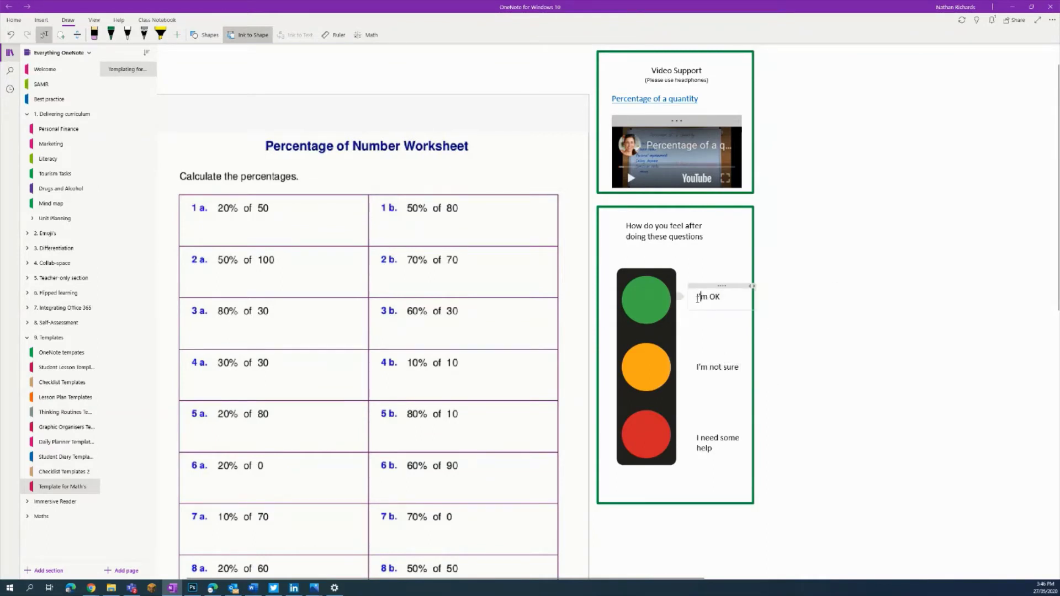
Step: Apply the To Do tag to the labels "I'm OK", "I'm not sure" and "I need some help", and tick the "I'm OK" checkbox
left_click(11, 21)
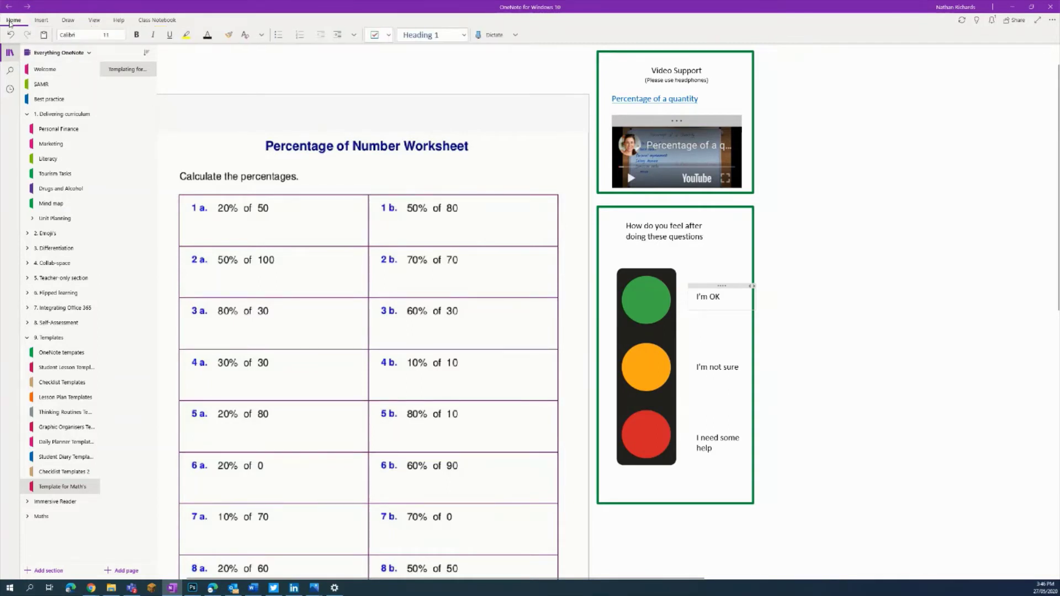
left_click(388, 35)
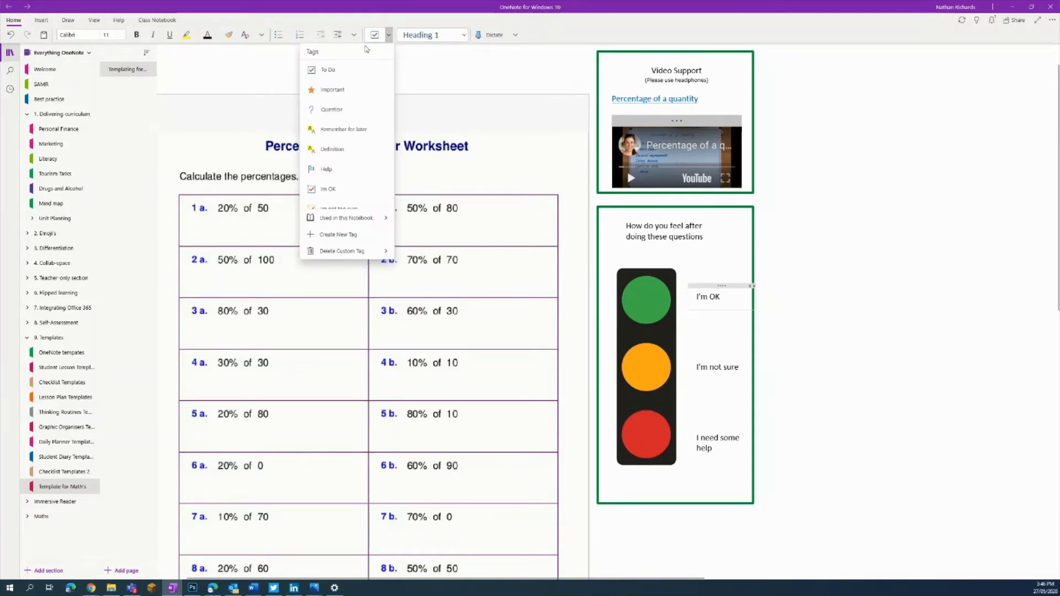
left_click(328, 70)
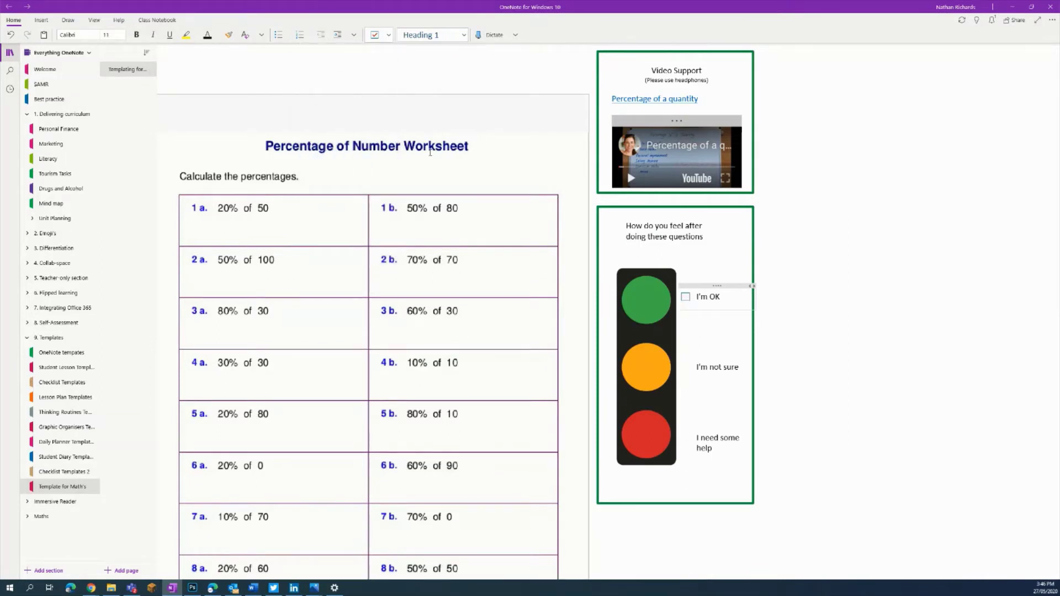
left_click(682, 366)
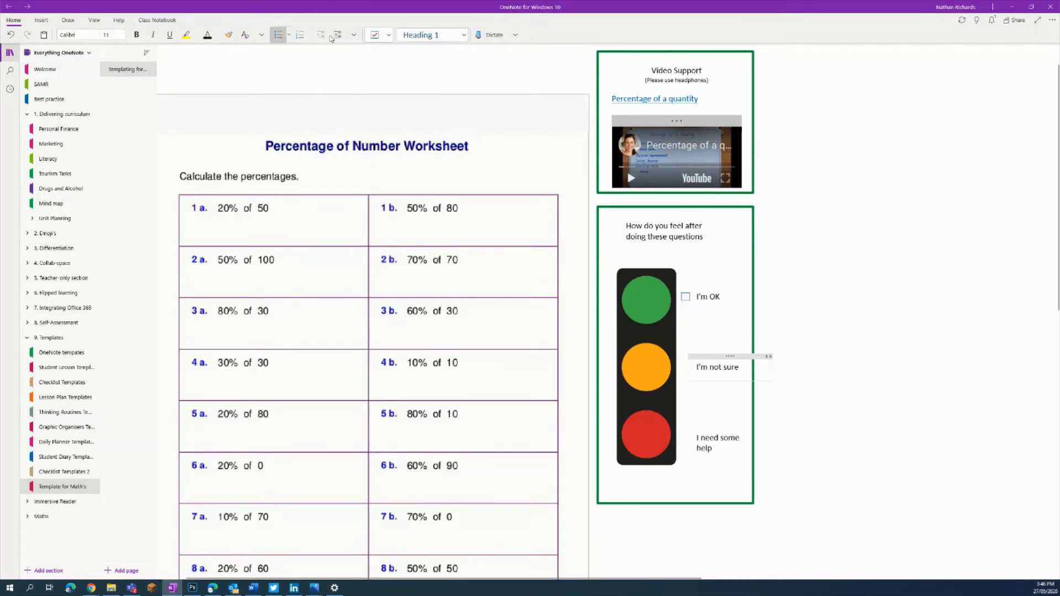
left_click(375, 34)
left_click(696, 439)
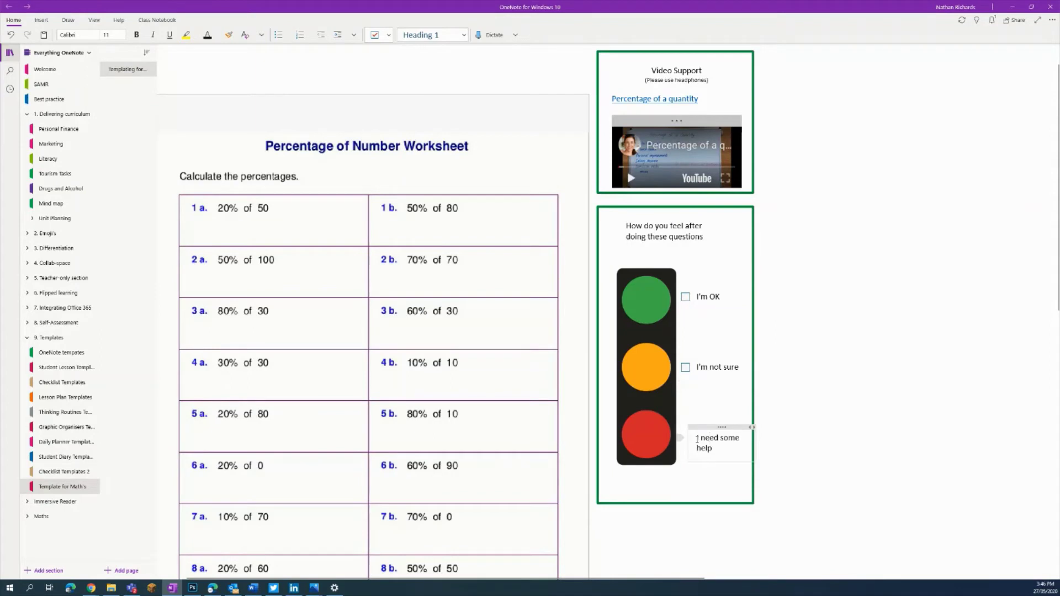
left_click(374, 35)
left_click(817, 285)
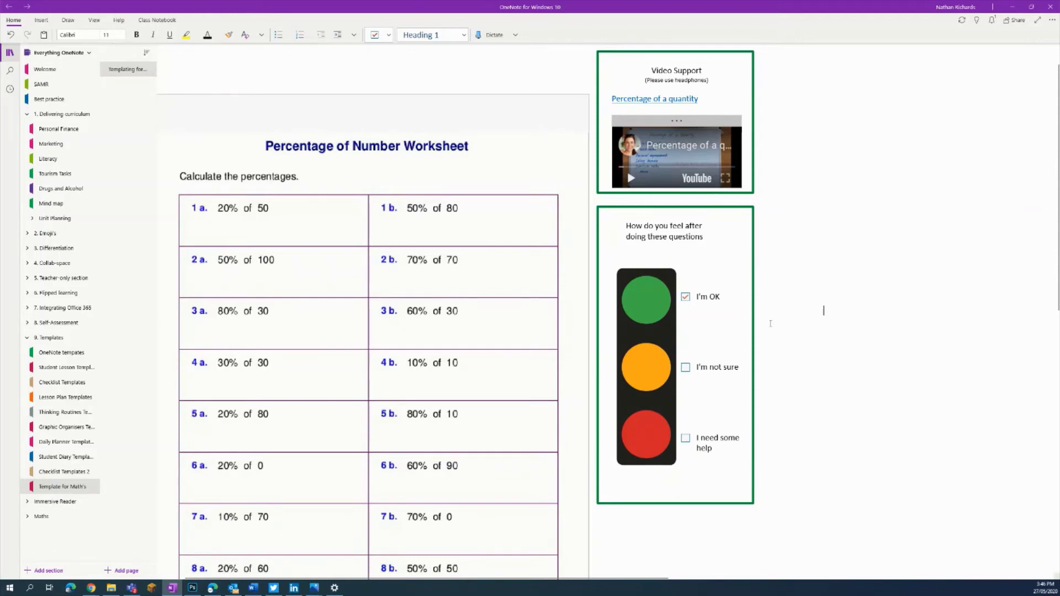
Step: Draw a green rectangle below the traffic light box, matching its width, and leave a small gap between the two boxes
scroll(770, 323, "down", 3)
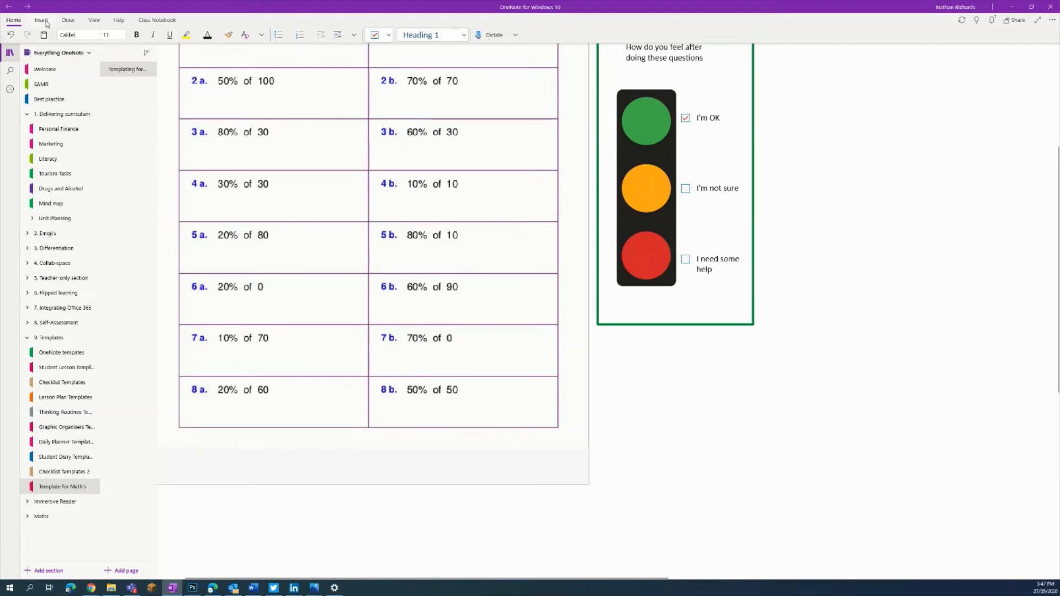
left_click(68, 21)
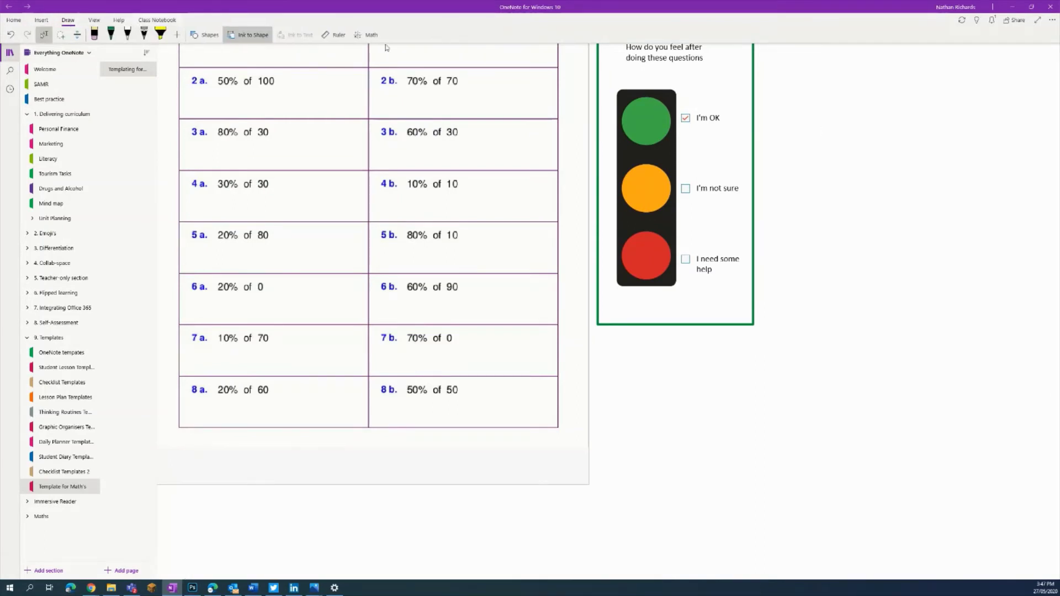
left_click(205, 35)
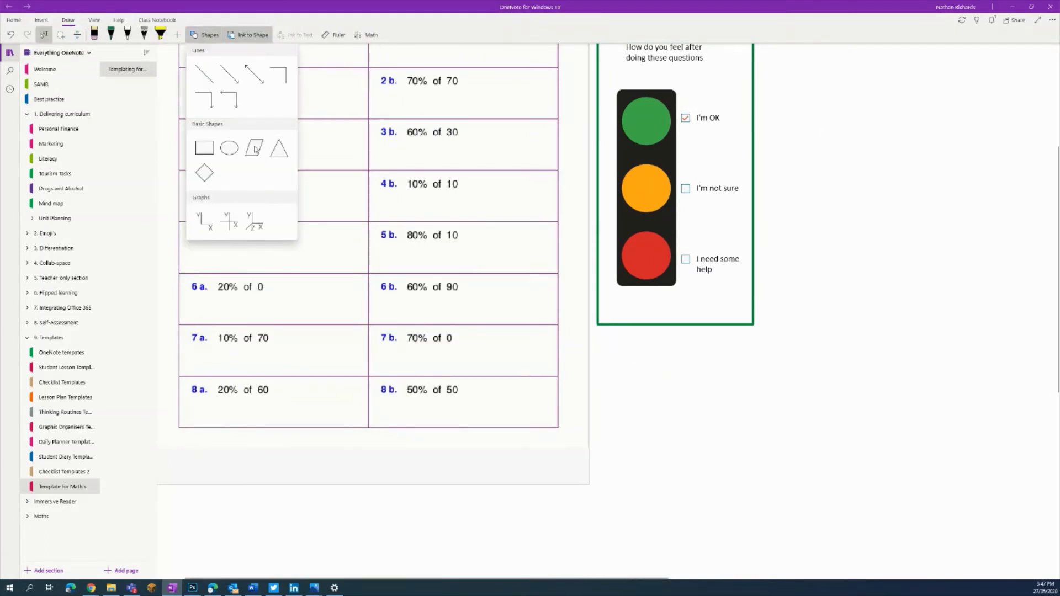
left_click(204, 147)
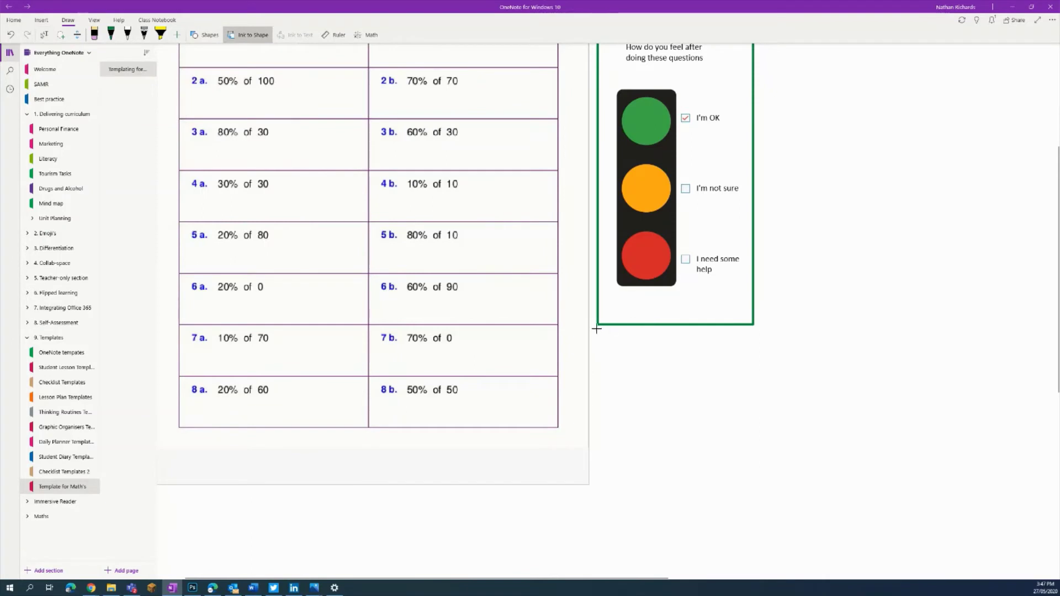
mouse_move(597, 328)
left_mouse_down()
mouse_move(613, 419)
mouse_move(705, 488)
mouse_move(736, 485)
mouse_move(752, 470)
mouse_move(754, 483)
left_mouse_up()
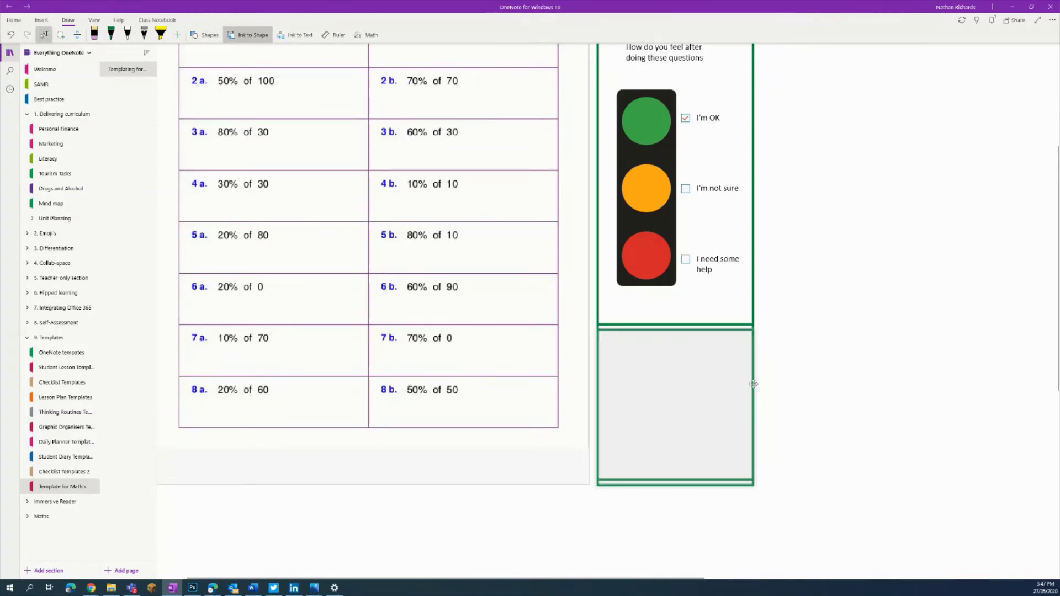
left_click_drag(754, 384, 749, 392)
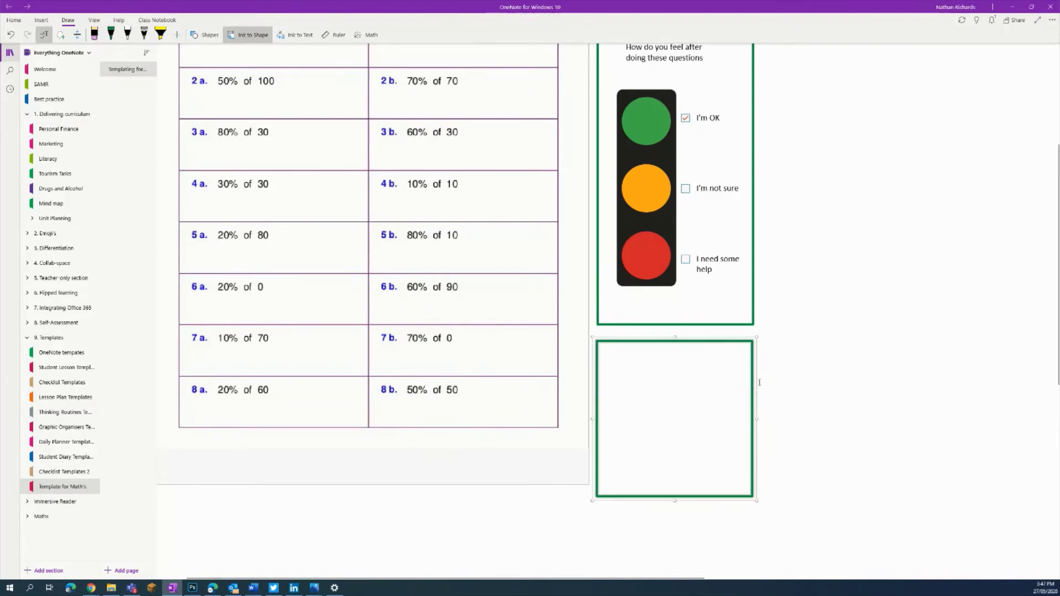
Step: Add a text note reading "Questions" and place it centred near the top inside the empty green rectangle
left_click(782, 357)
type("Question")
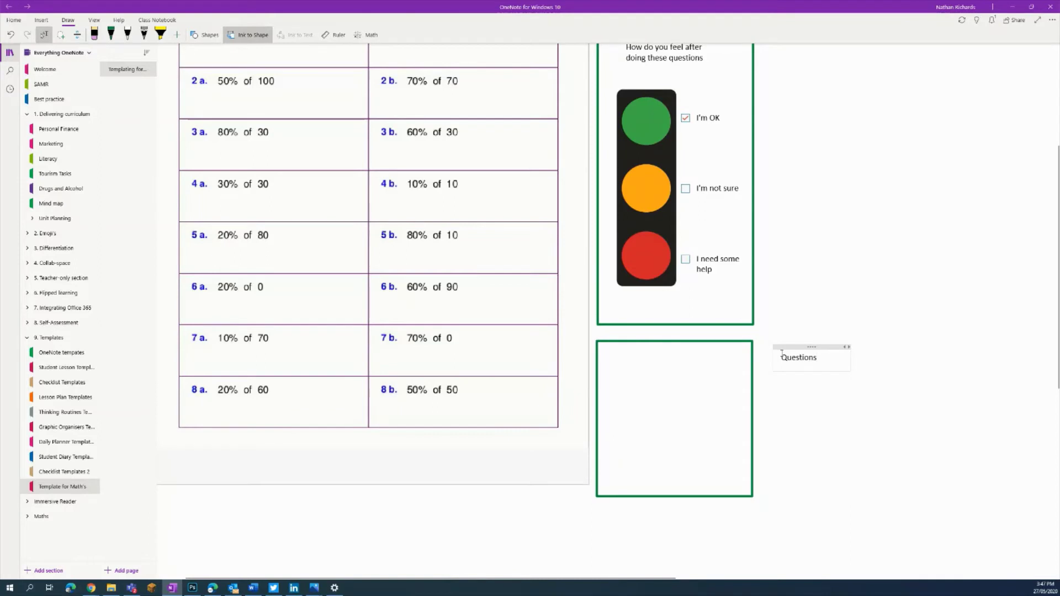
type("s")
left_click_drag(807, 348, 675, 351)
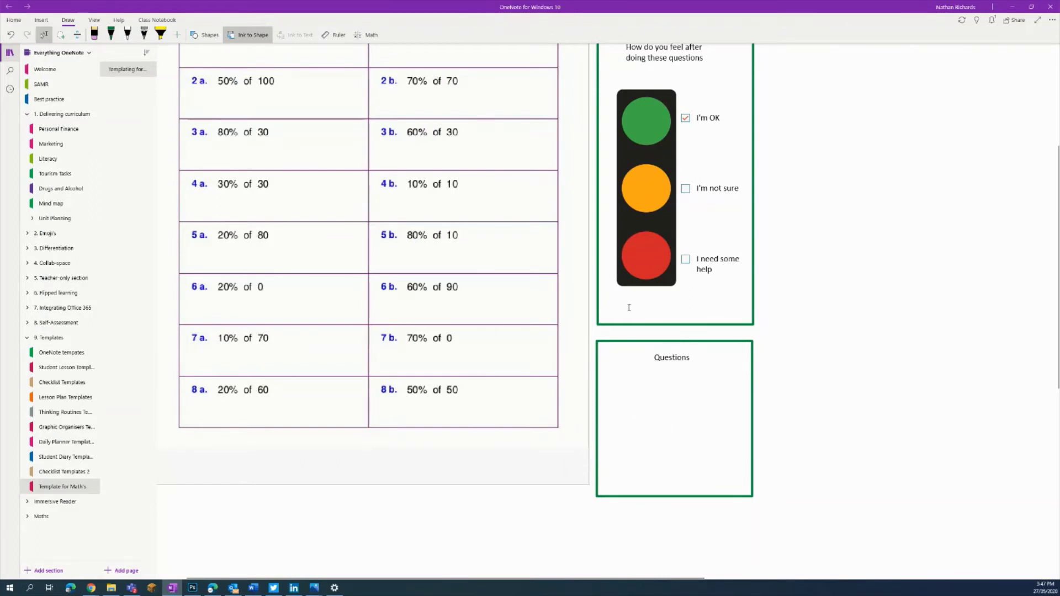
Step: Draw another green rectangle of the same width, slightly shorter, just below the "Questions" box
scroll(628, 308, "down", 3)
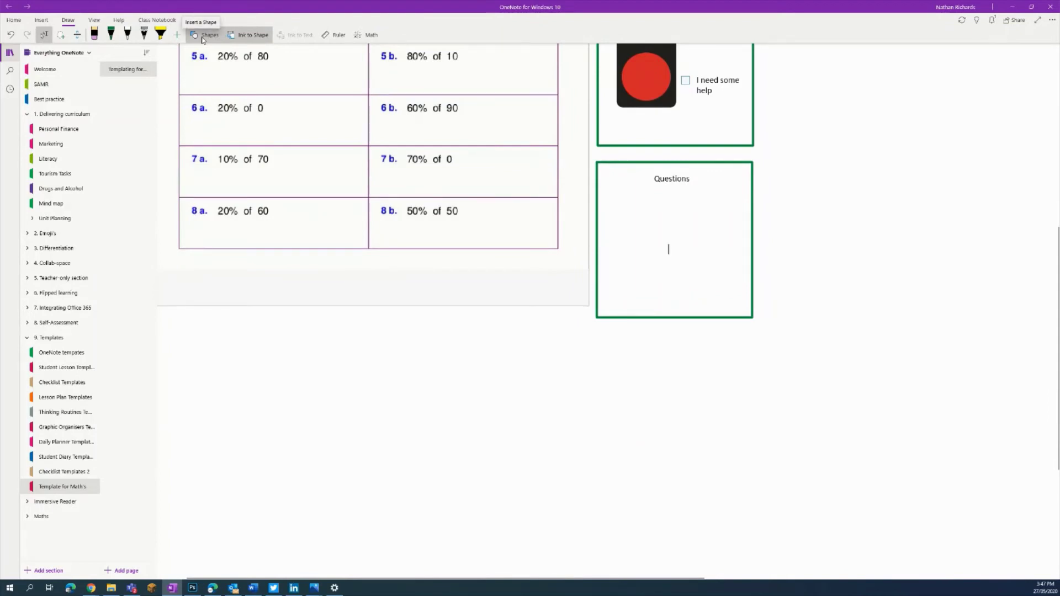
left_click(203, 37)
left_click(201, 145)
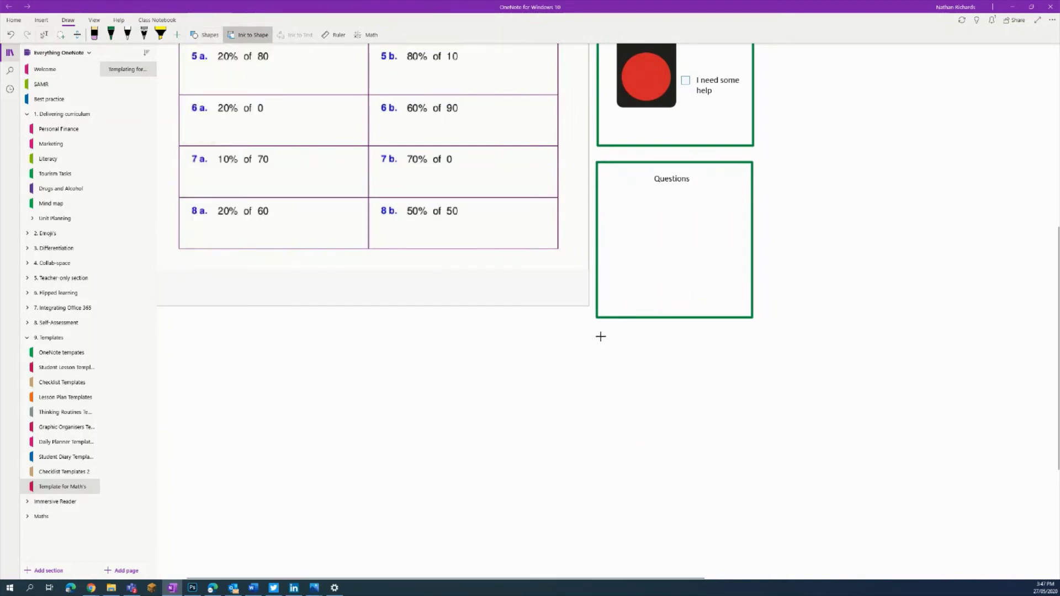
mouse_move(598, 330)
left_mouse_down()
mouse_move(759, 431)
mouse_move(757, 383)
mouse_move(753, 456)
left_mouse_up()
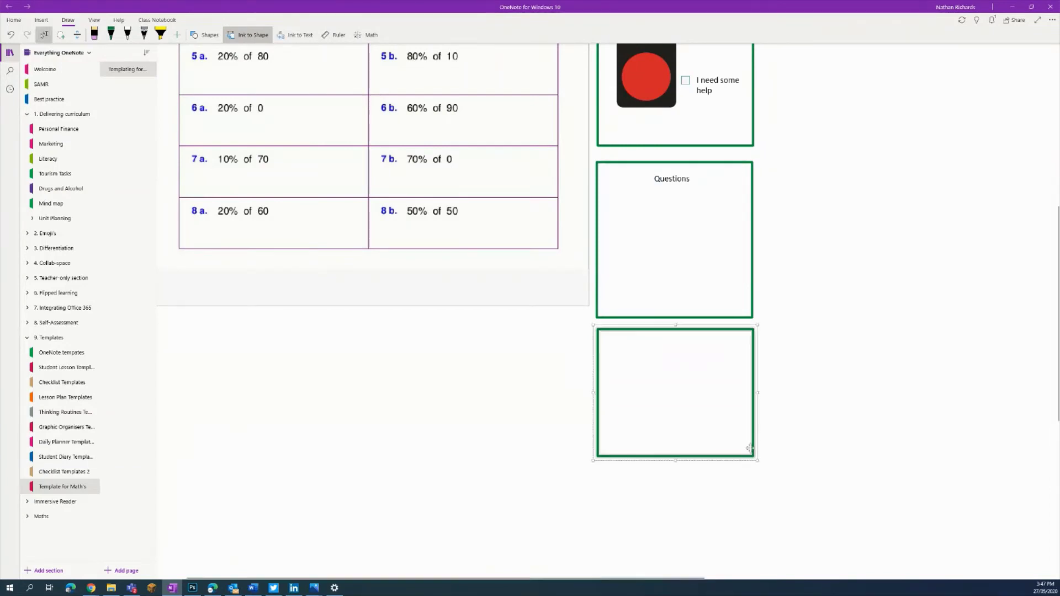
Step: Add a two-line text note beside the empty green rectangle: "Make you own quiz" and "(10 questions)"
left_click(795, 337)
type("Mkae ")
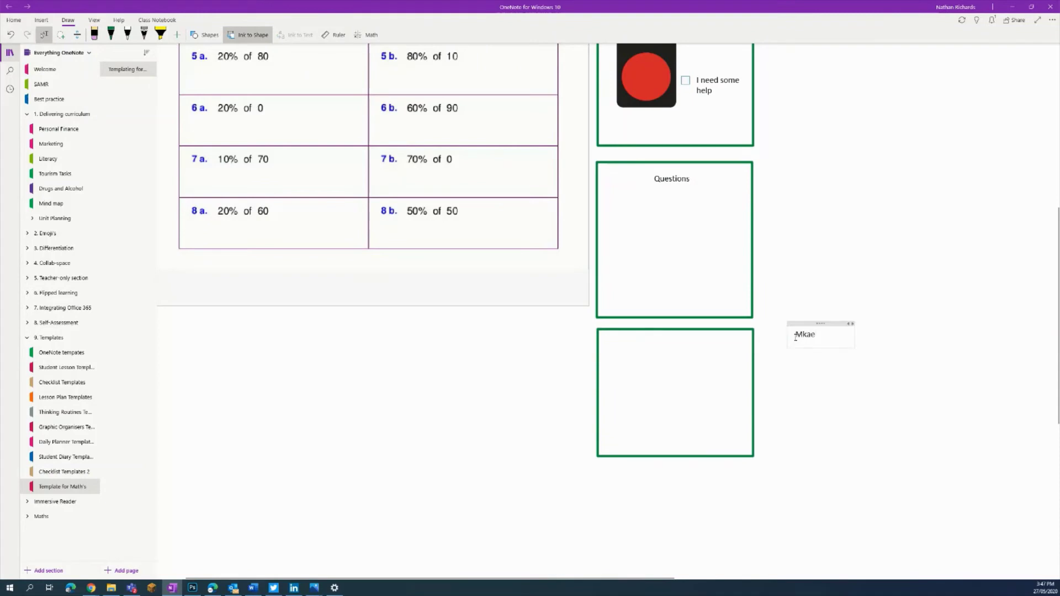
type("e ")
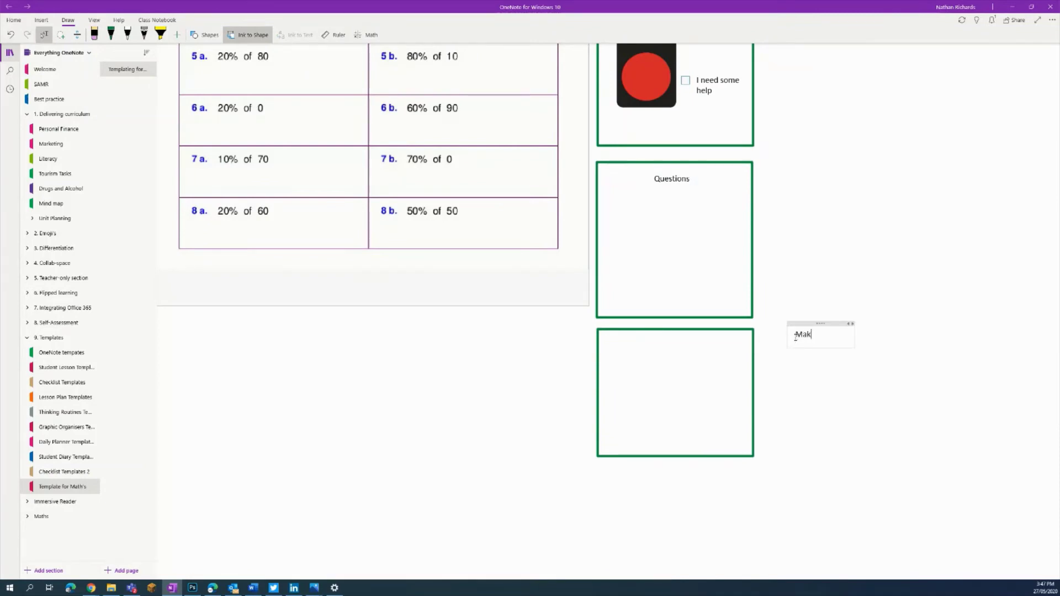
type("you own quiz")
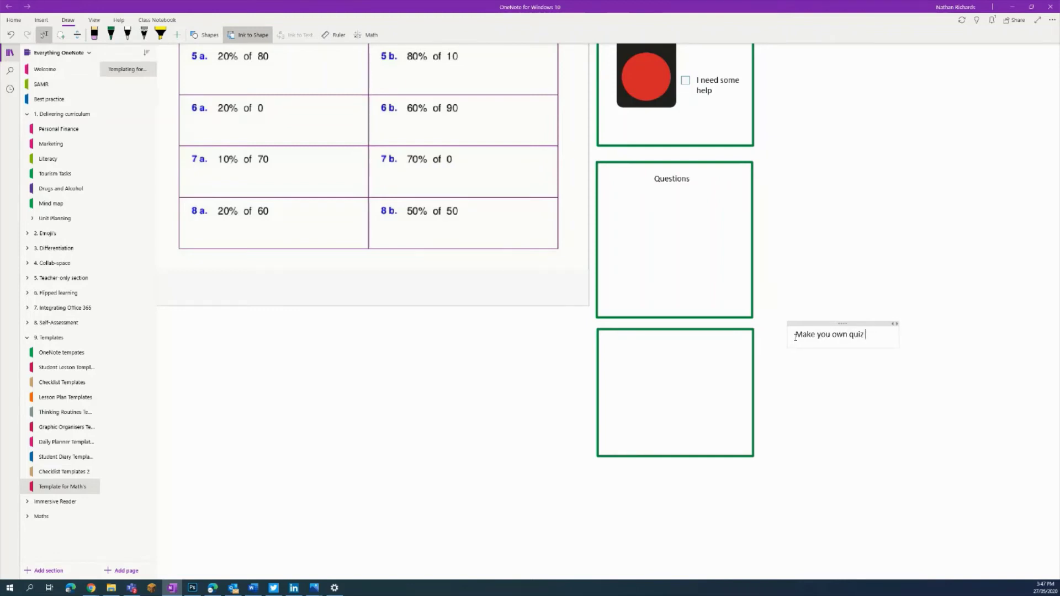
key("BackSpace")
type("(10 que")
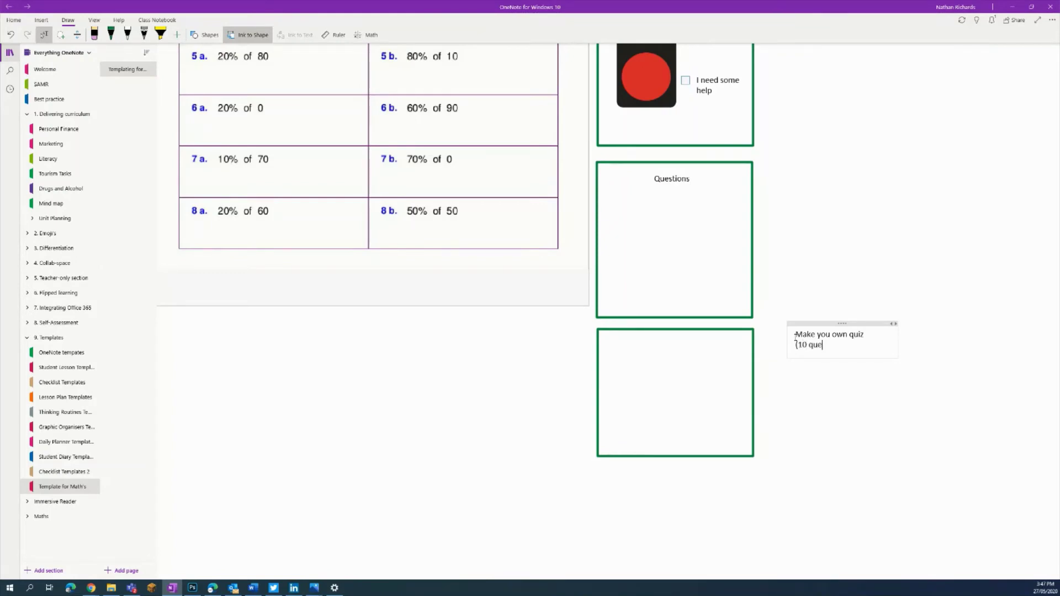
type("stions")
Step: Centre-align both lines of the quiz note and fit it inside the top of the lowest green rectangle
left_click_drag(849, 345, 796, 334)
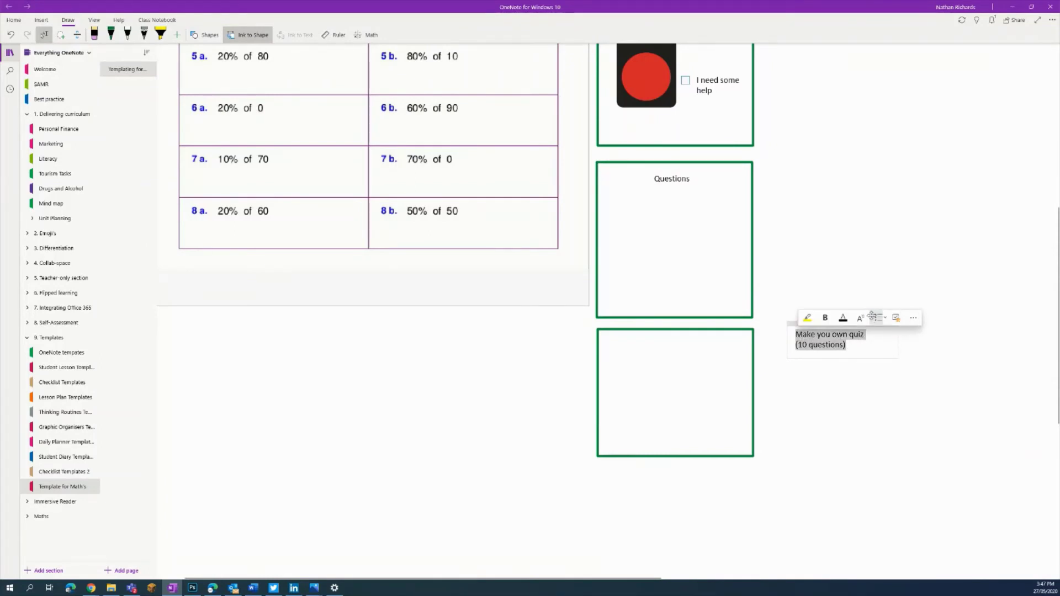
left_click(882, 318)
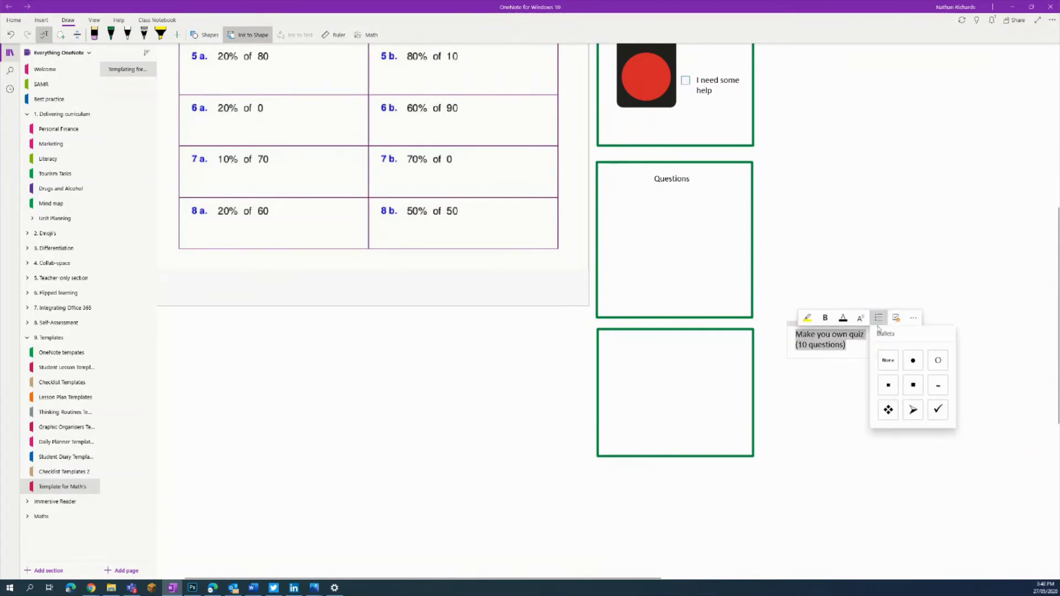
mouse_move(849, 345)
left_mouse_down()
mouse_move(787, 345)
mouse_move(796, 334)
left_mouse_up()
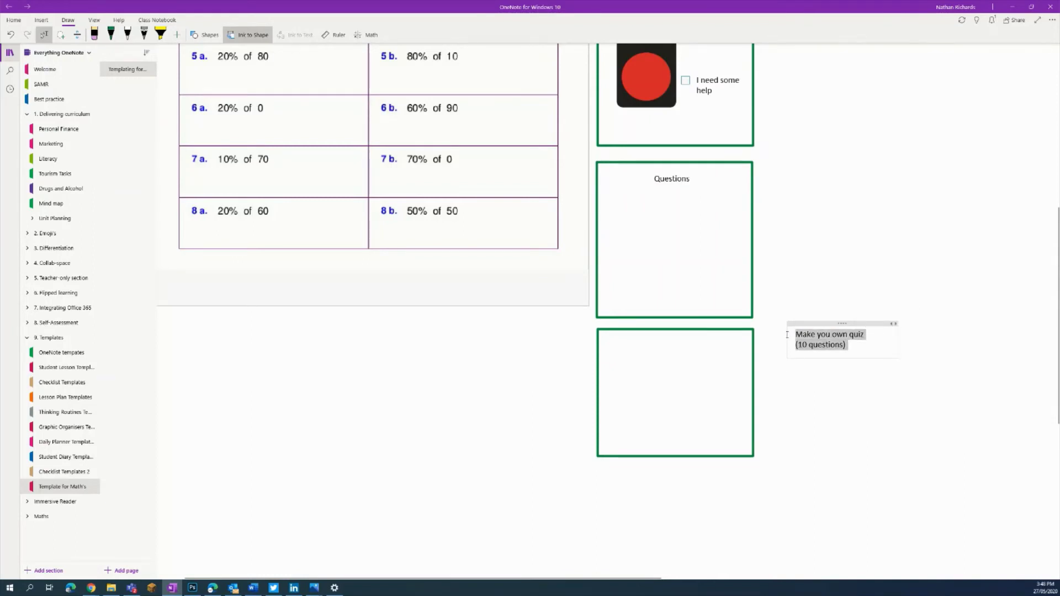
left_click(13, 20)
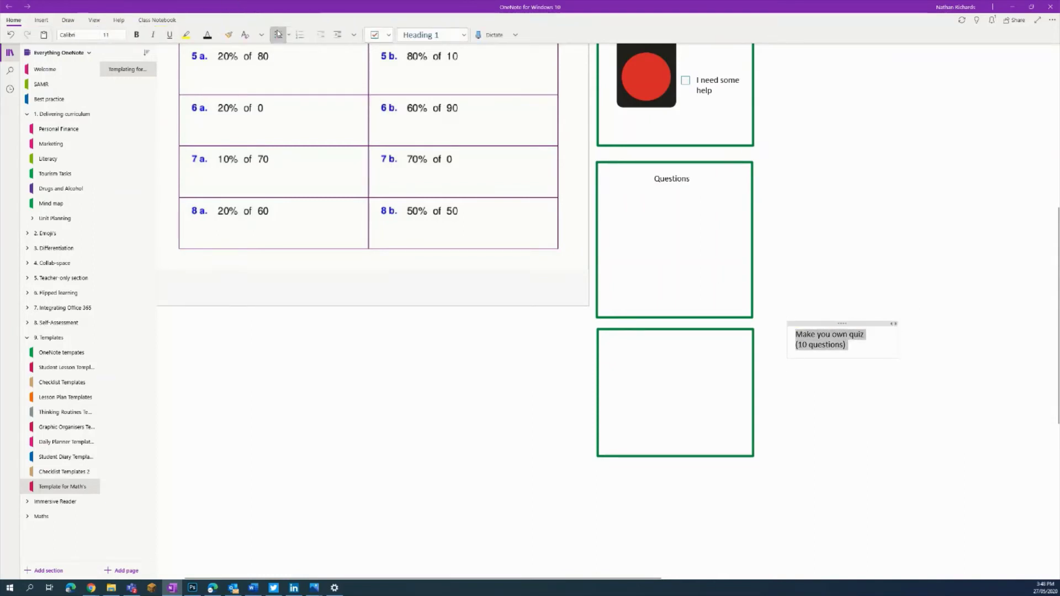
left_click(353, 35)
left_click(378, 69)
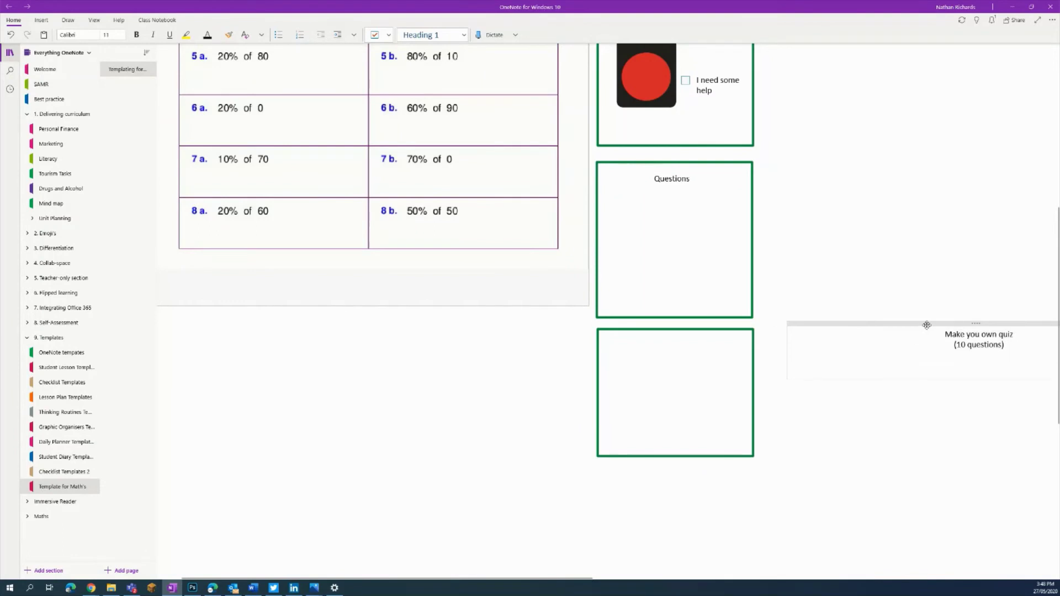
left_click_drag(928, 324, 631, 337)
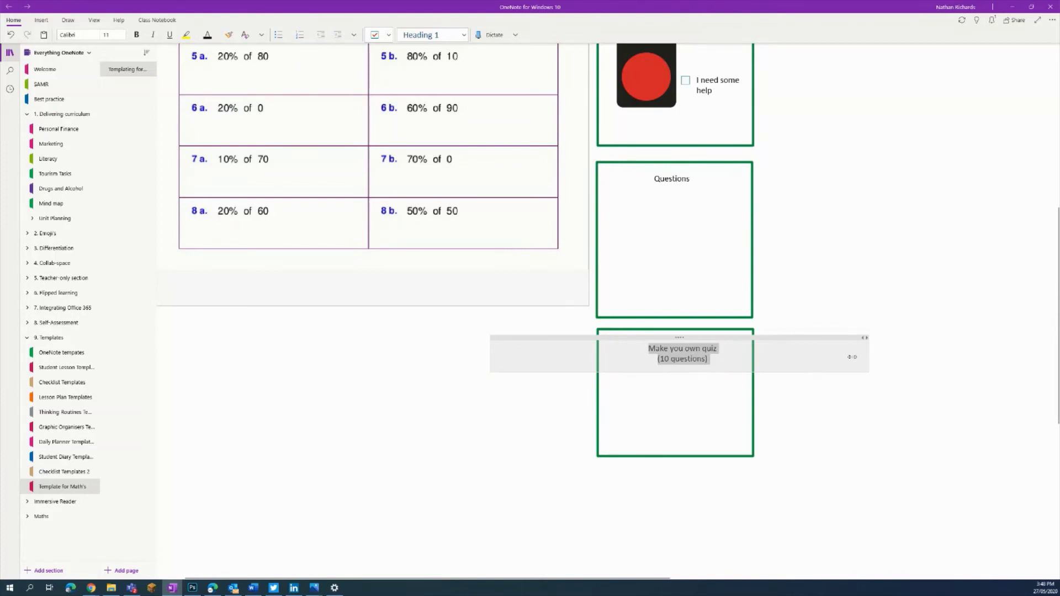
left_click_drag(852, 357, 690, 342)
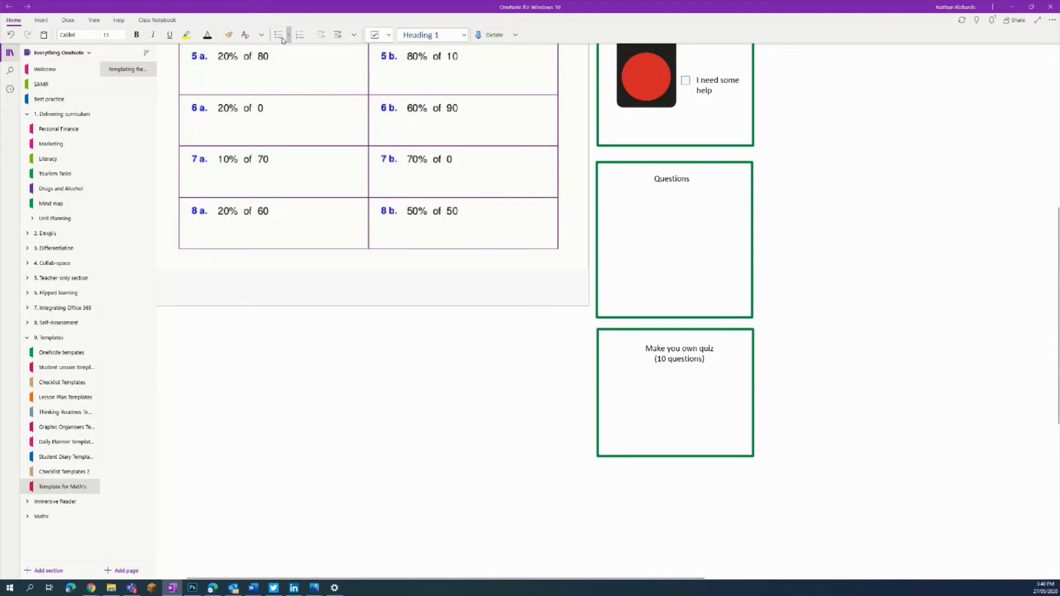
Step: Insert an equation in the quiz box below its heading: the fraction 30/100 multiplied by 220
left_click(42, 20)
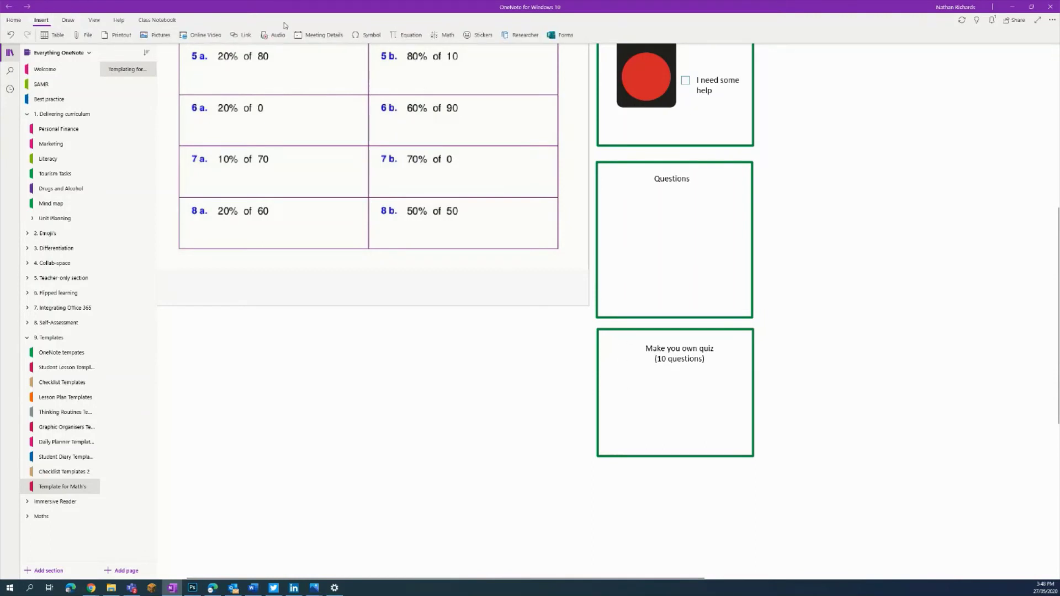
left_click(411, 35)
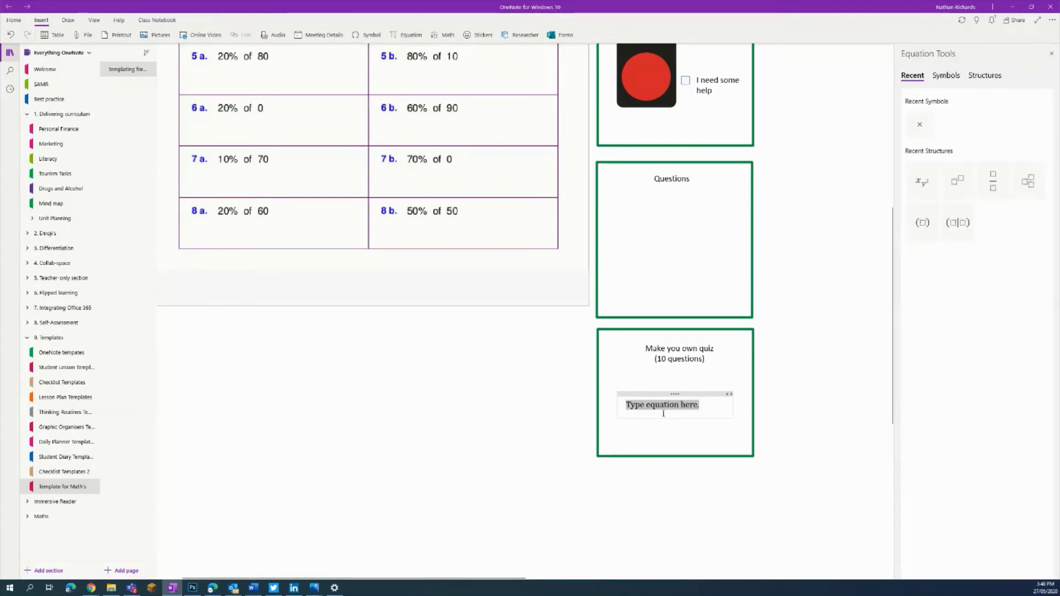
type("30")
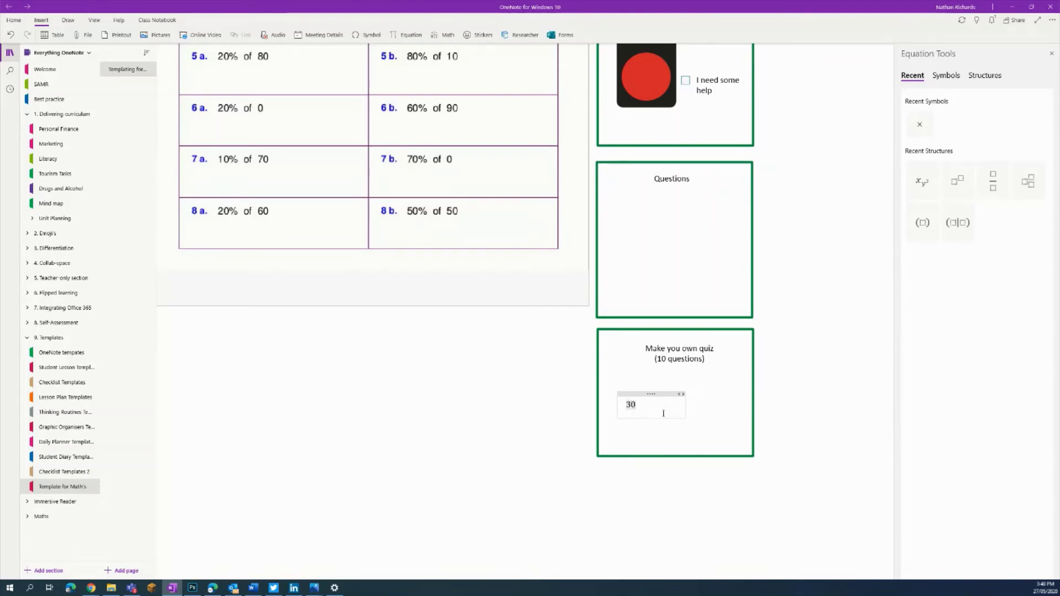
type("/100")
key("space")
left_click(920, 126)
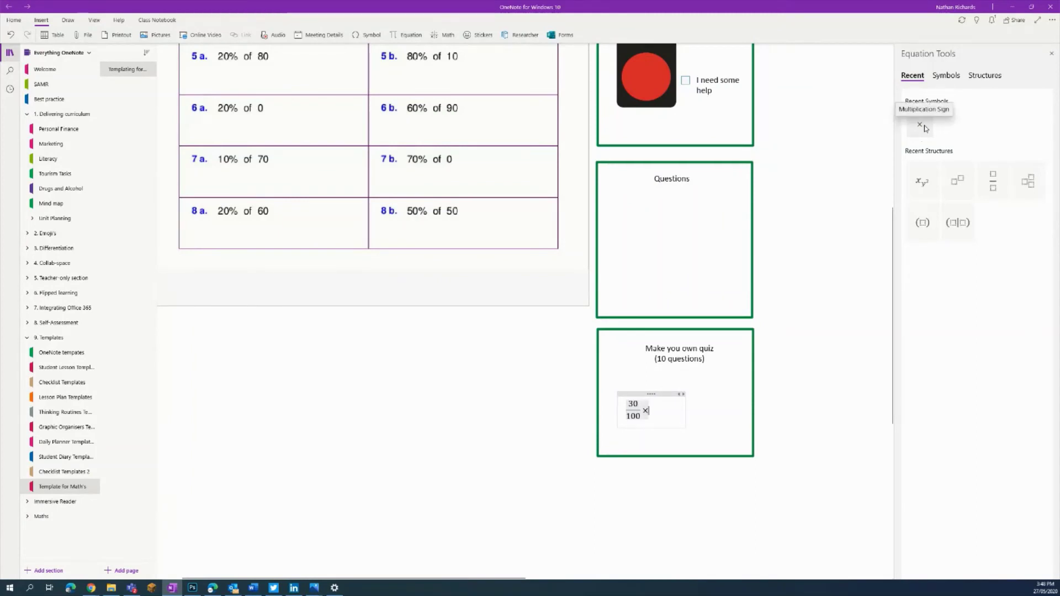
type("202")
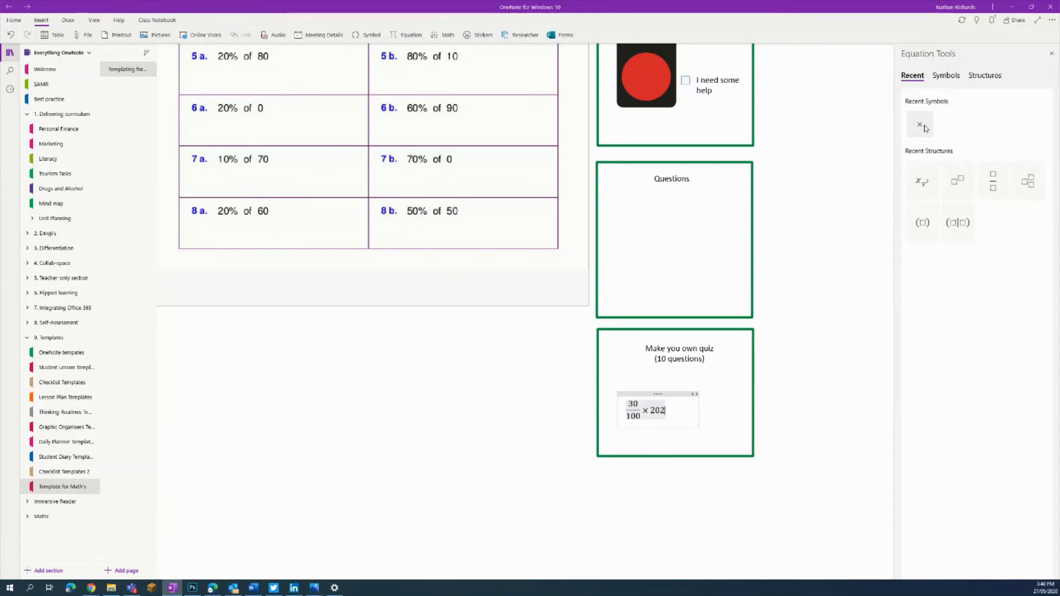
key("BackSpace")
key("BackSpace")
type("20")
left_click(796, 377)
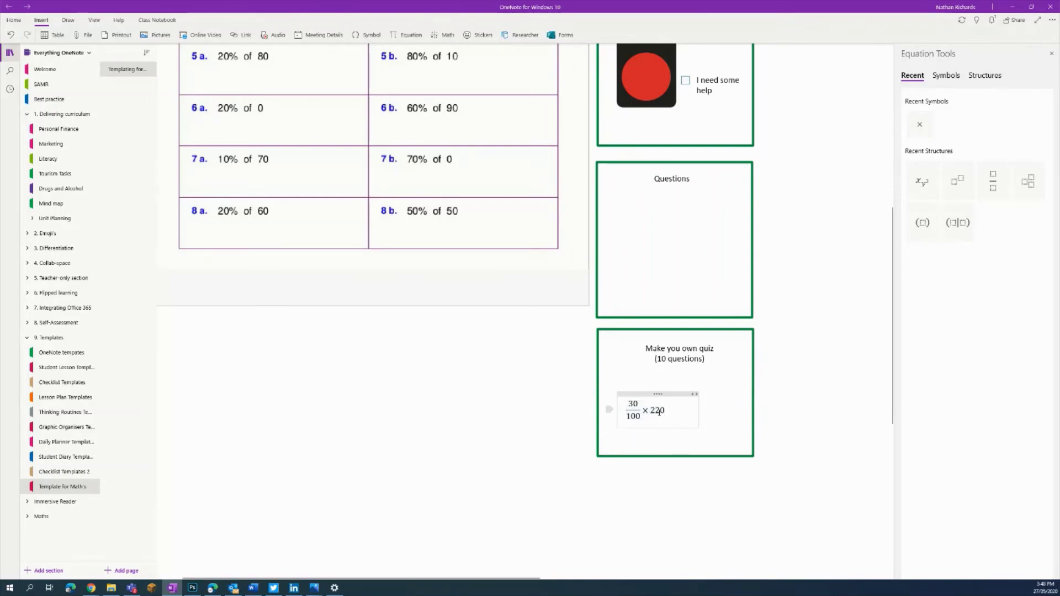
Step: Move the equation up under the quiz heading and evaluate it with the Math assistant, closing the Equation Tools
left_click_drag(679, 384, 655, 393)
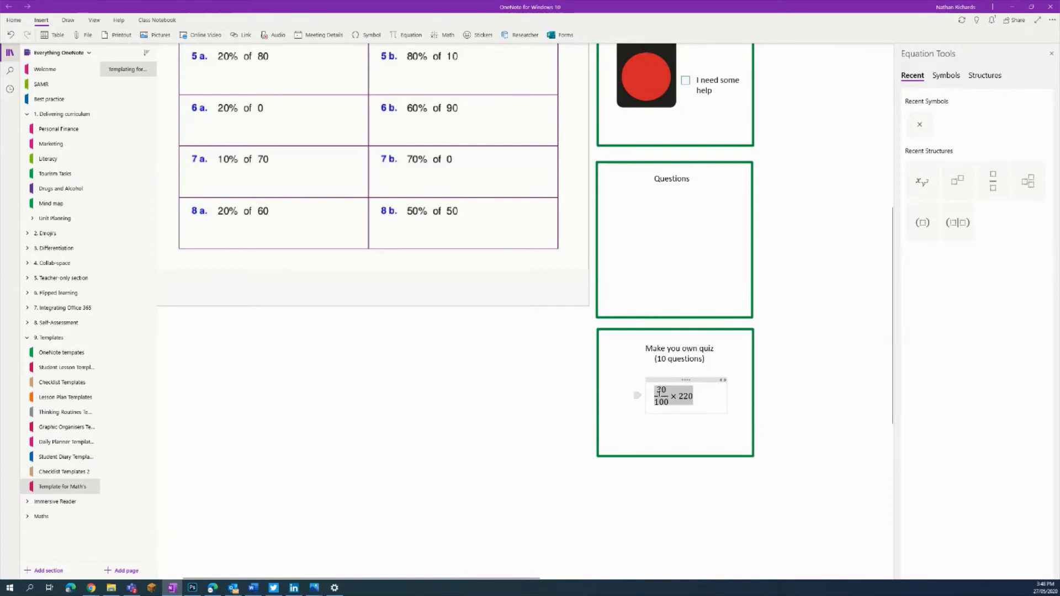
left_click(444, 35)
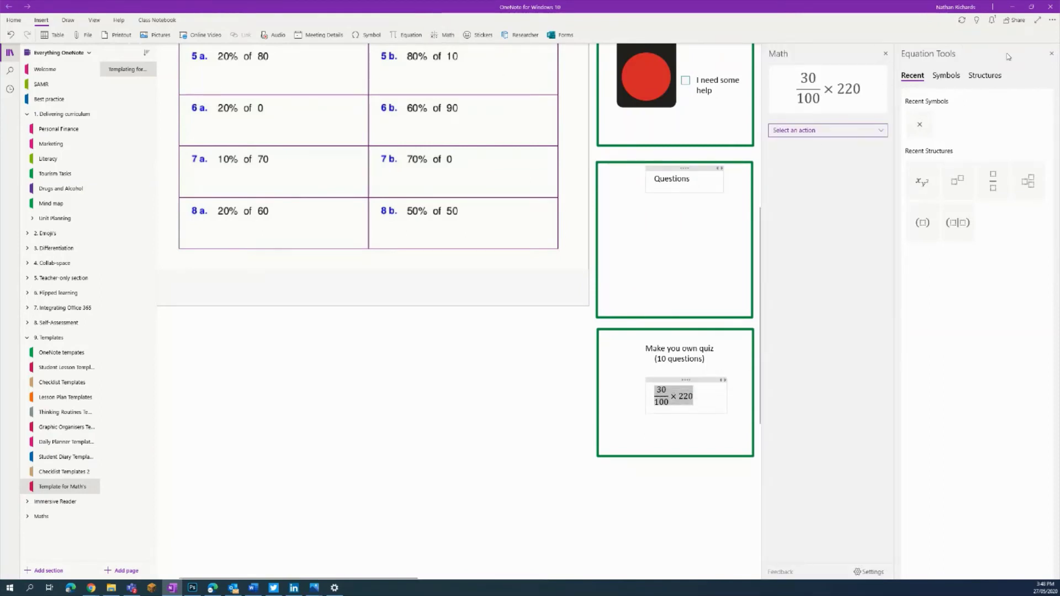
left_click(1052, 53)
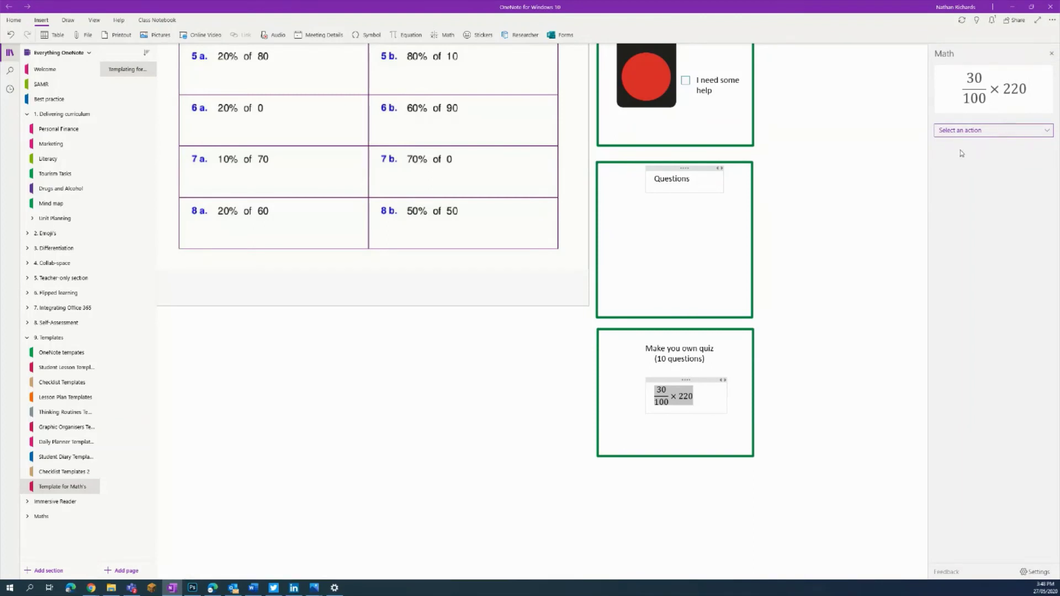
left_click(957, 132)
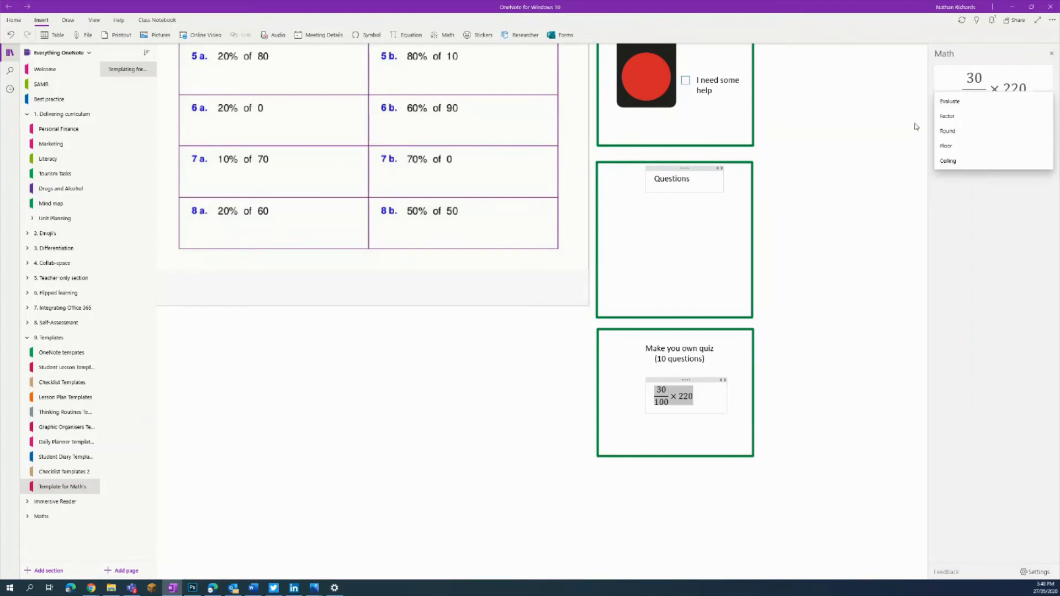
left_click(959, 145)
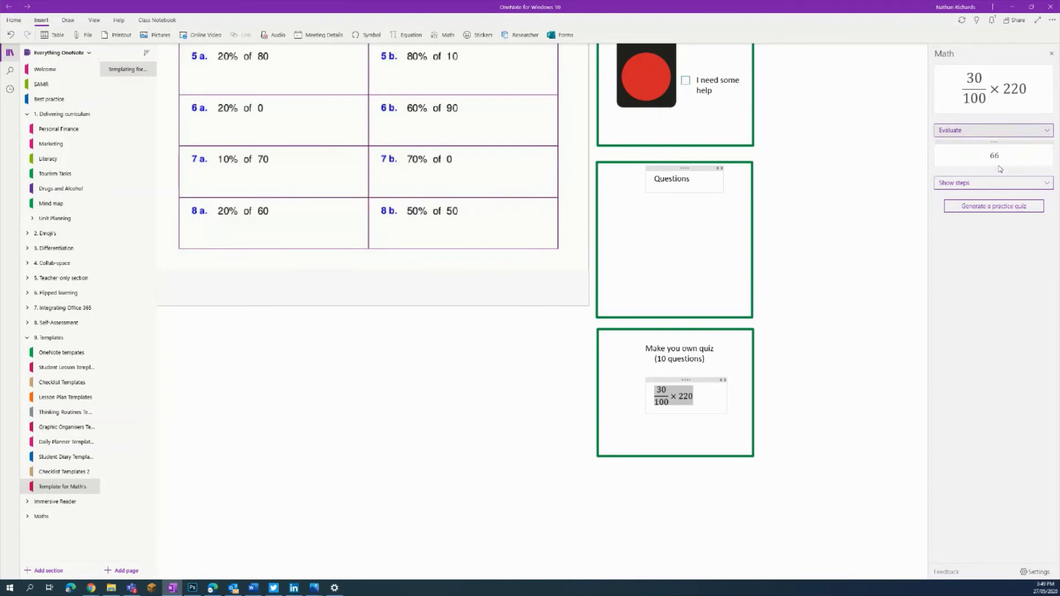
Step: Show the solution steps for the evaluated equation and generate a practice quiz with 10 questions from it
left_click(1000, 183)
left_click(981, 188)
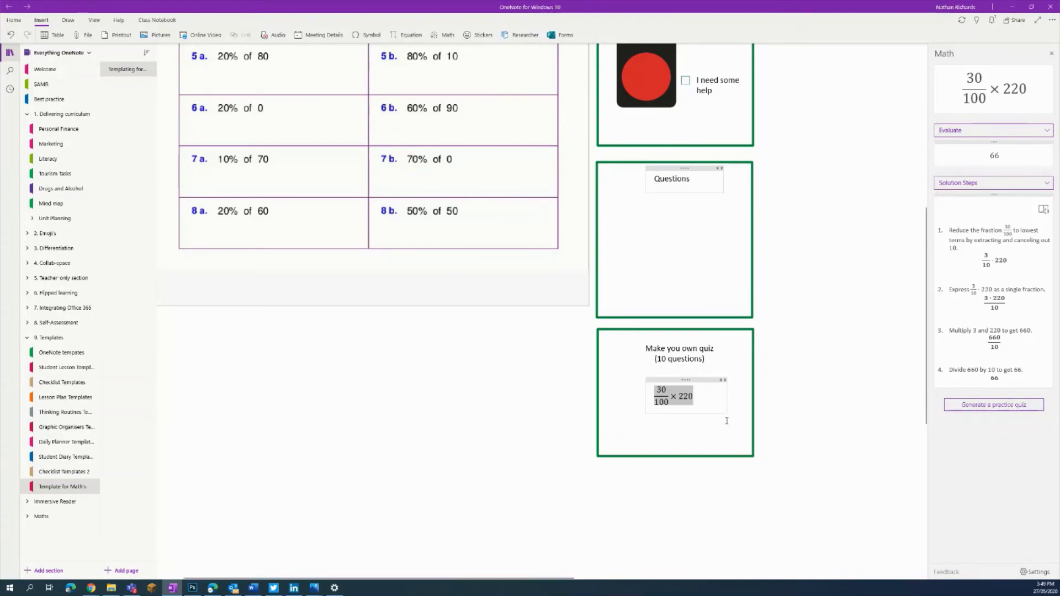
left_click(994, 405)
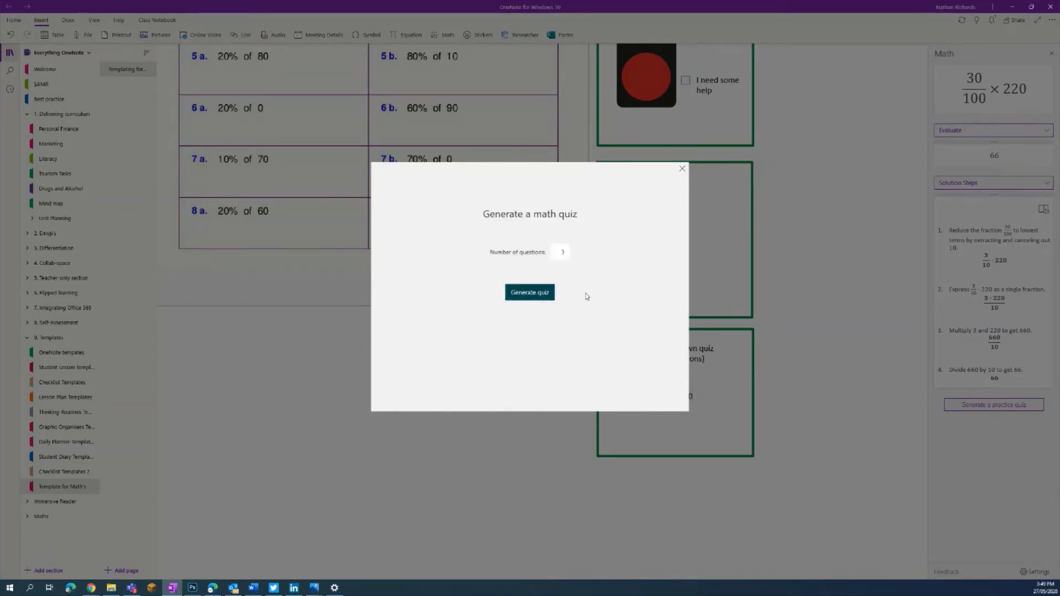
double_click(564, 253)
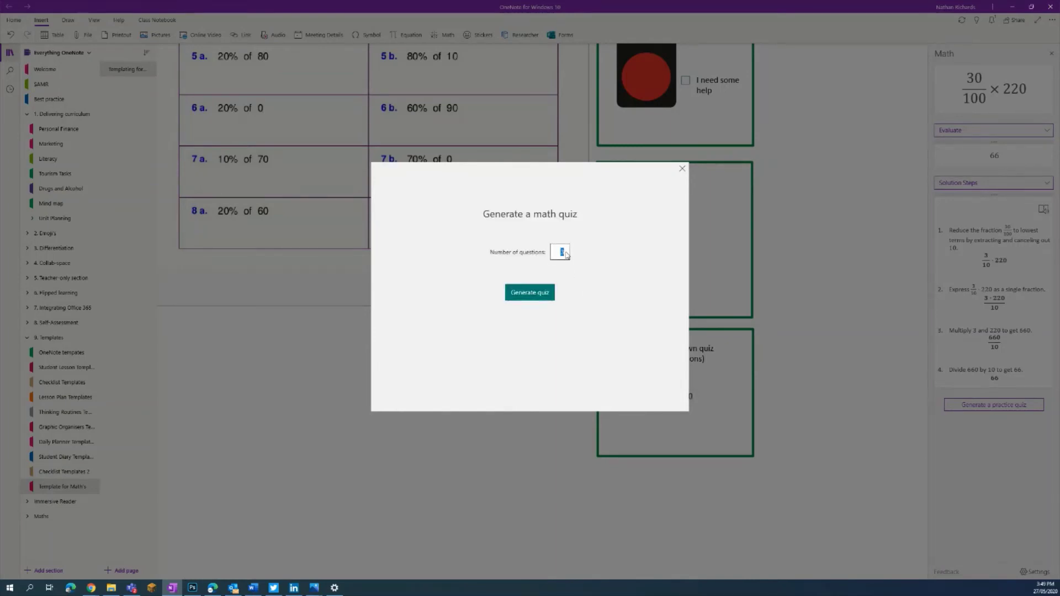
left_click(539, 299)
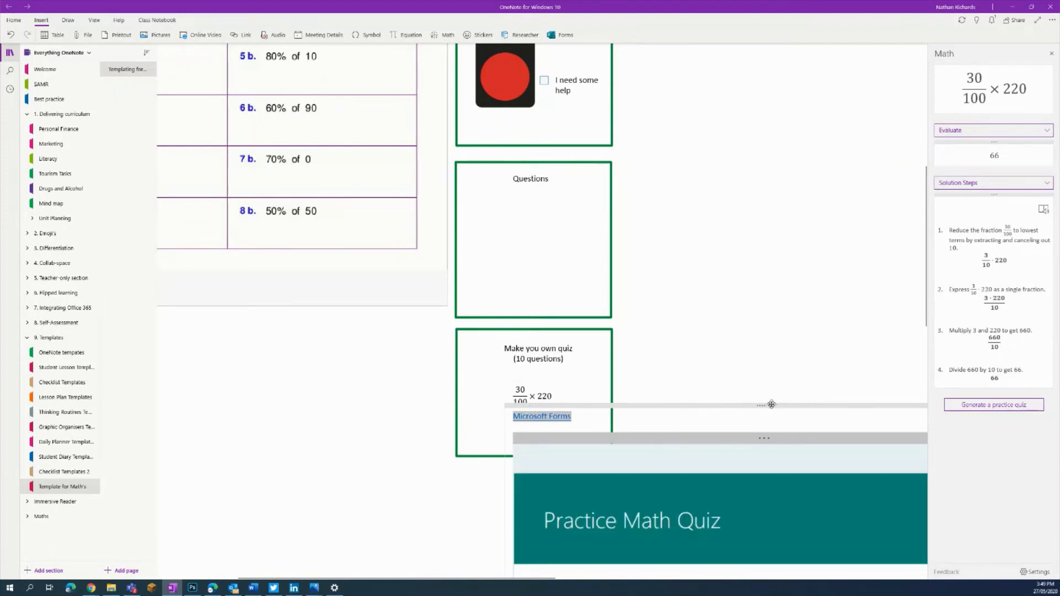
Step: Move the embedded practice quiz off the quiz box into the empty space below the percentages worksheet
left_click_drag(769, 405, 328, 326)
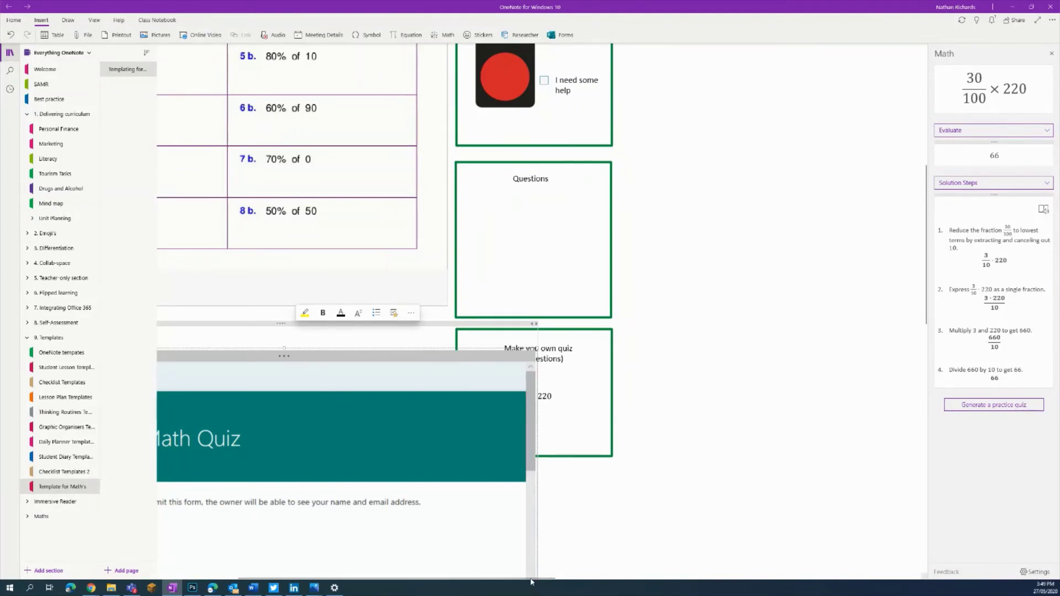
scroll(361, 462, "left", 3)
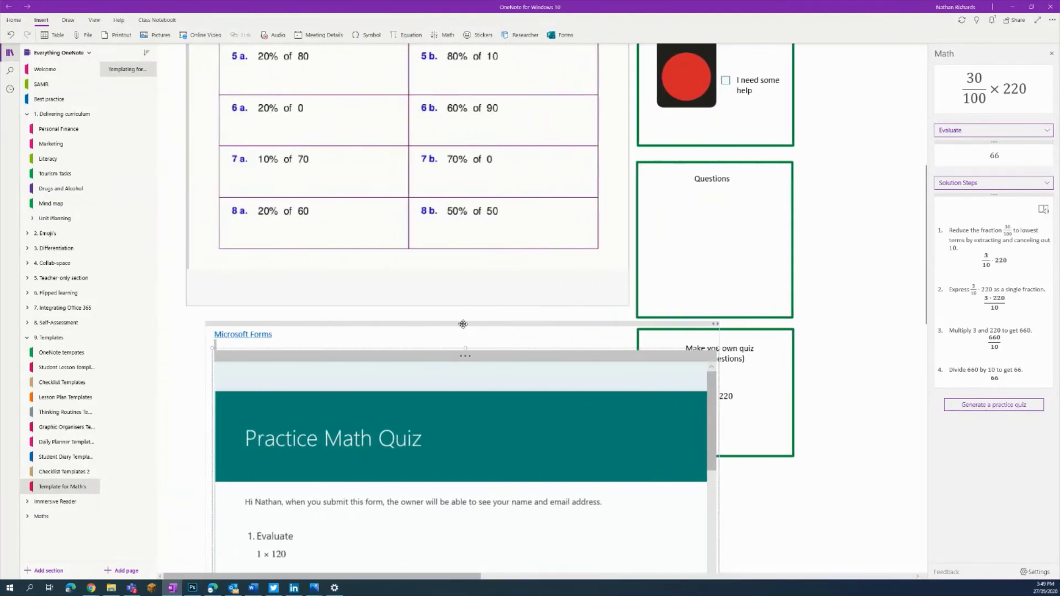
left_click_drag(463, 324, 424, 323)
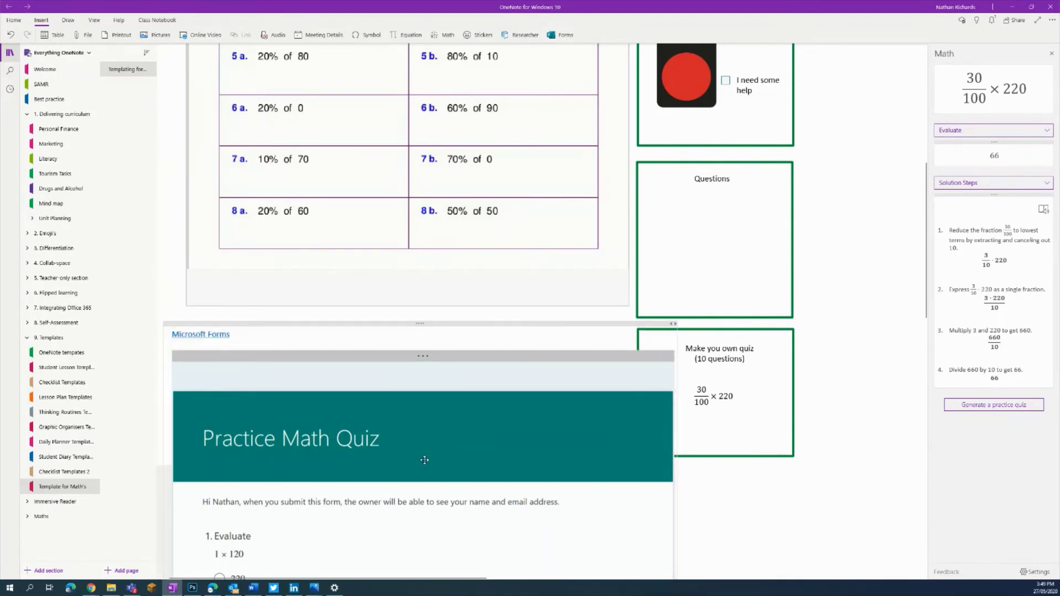
left_click_drag(425, 460, 423, 471)
left_click(406, 412)
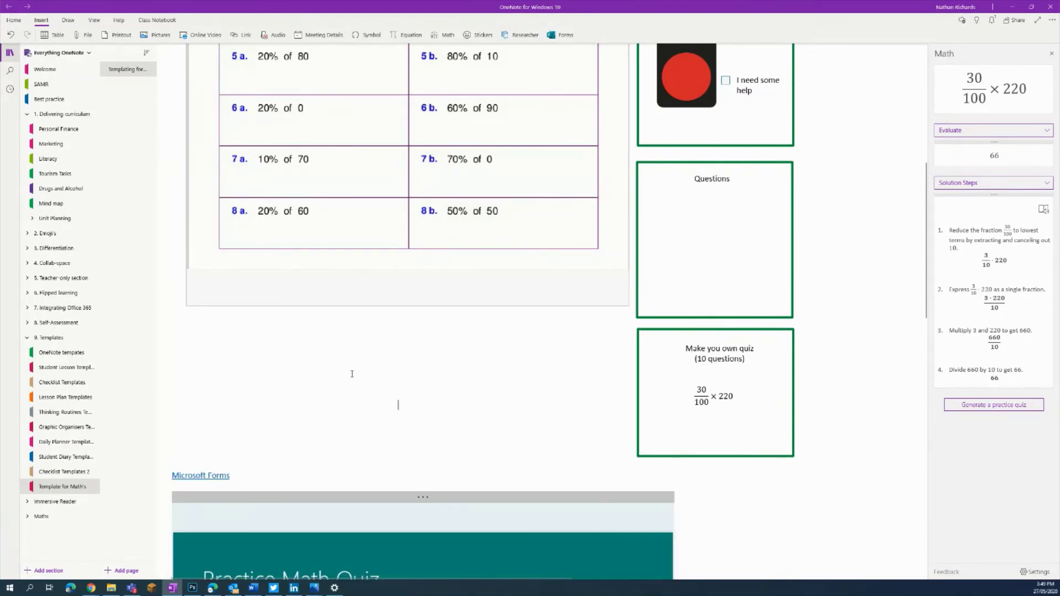
Step: Answer practice quiz questions 1 to 5 with the last option of each: 182, 1200, 445, 1265/4 and 2432/13
scroll(404, 326, "down", 5)
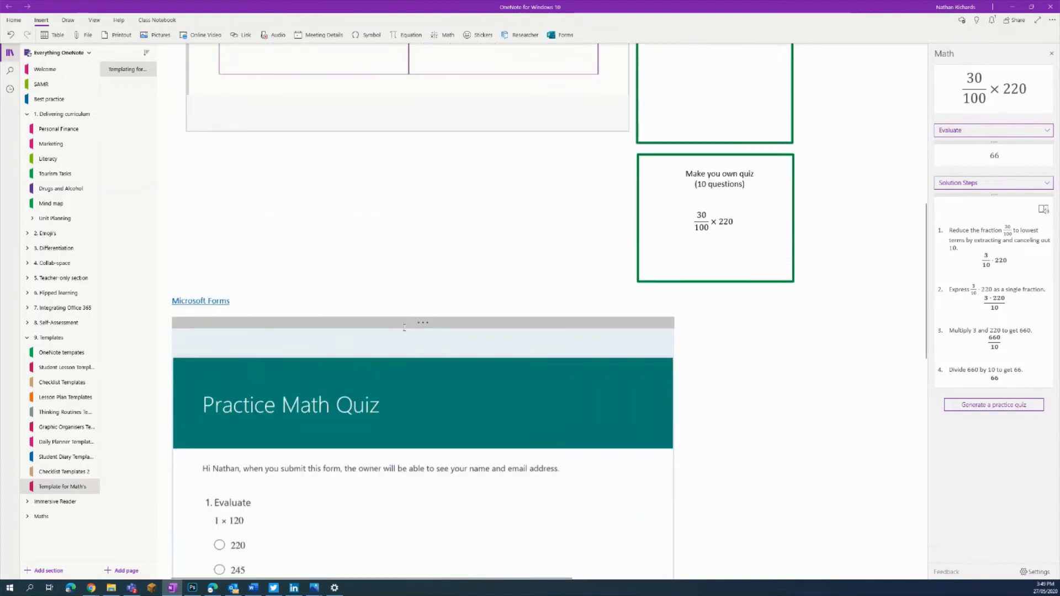
scroll(805, 339, "down", 3)
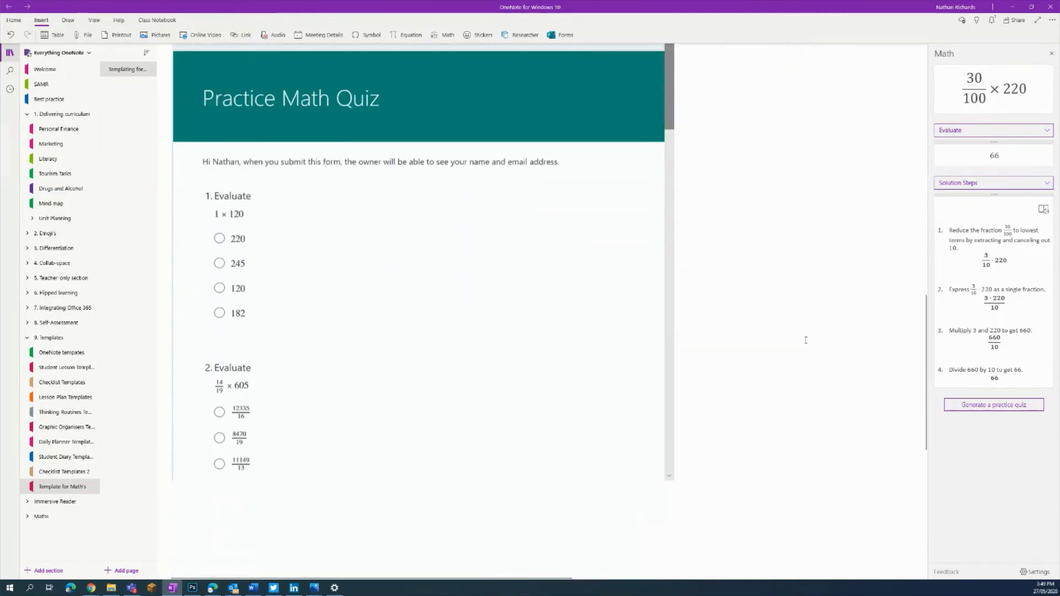
scroll(189, 280, "down", 1)
left_click(218, 258)
scroll(218, 272, "down", 3)
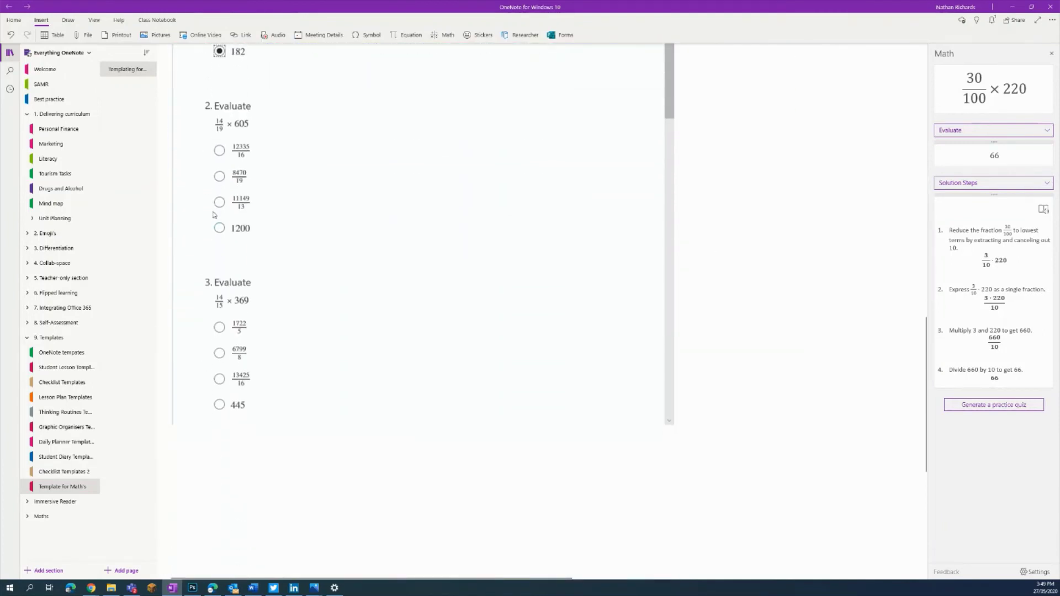
left_click(219, 227)
scroll(213, 218, "down", 4)
left_click(220, 198)
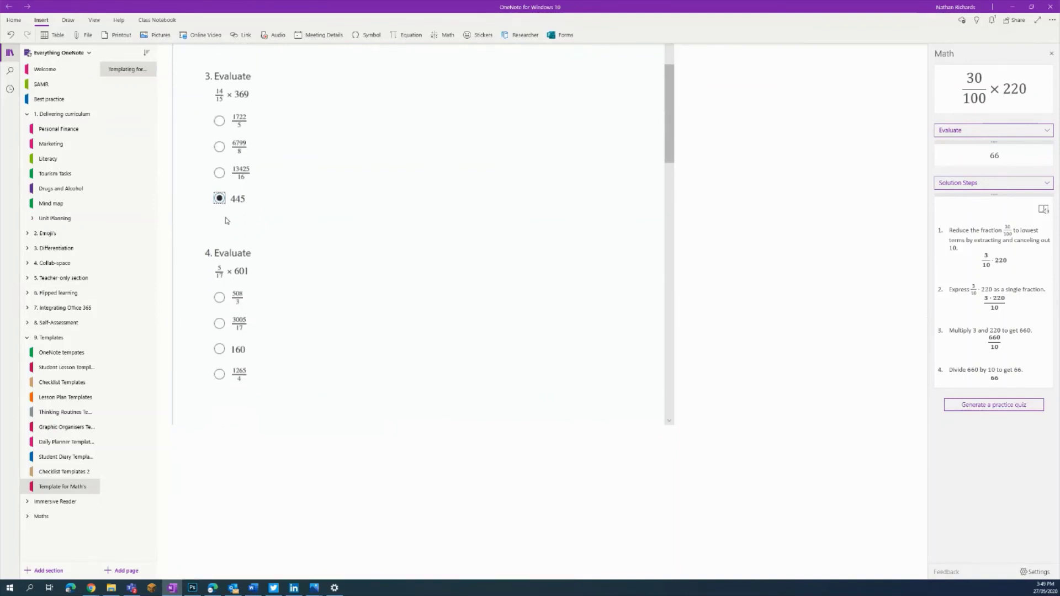
scroll(219, 199, "down", 3)
left_click(219, 167)
left_click(219, 343)
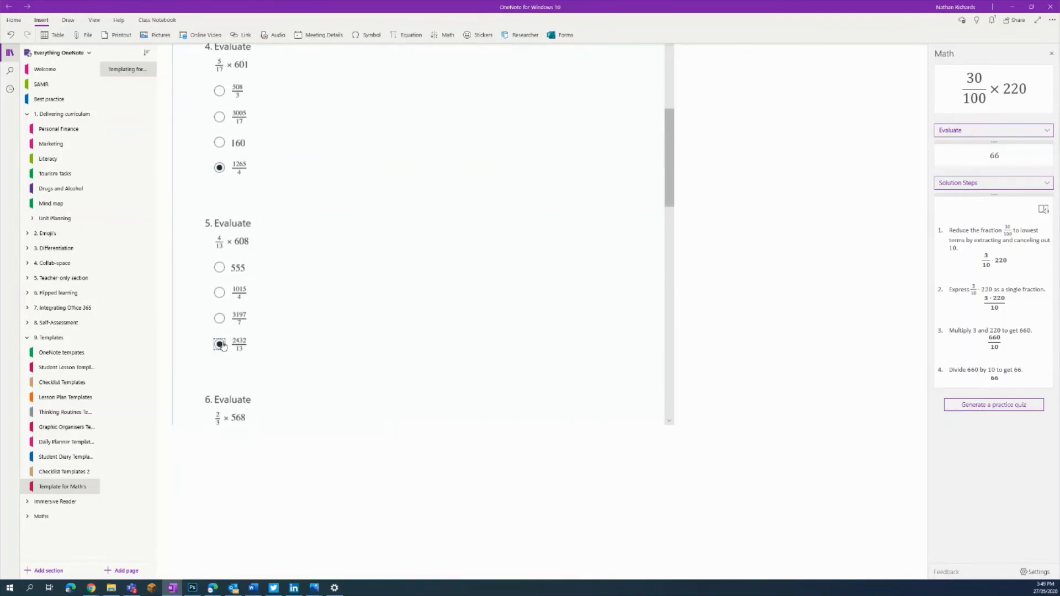
Step: Answer practice quiz questions 6 to 10 with the last option of each, including 715 for question 9 and 146 for question 10
scroll(219, 331, "down", 3)
left_click(219, 315)
scroll(220, 324, "down", 3)
left_click(219, 286)
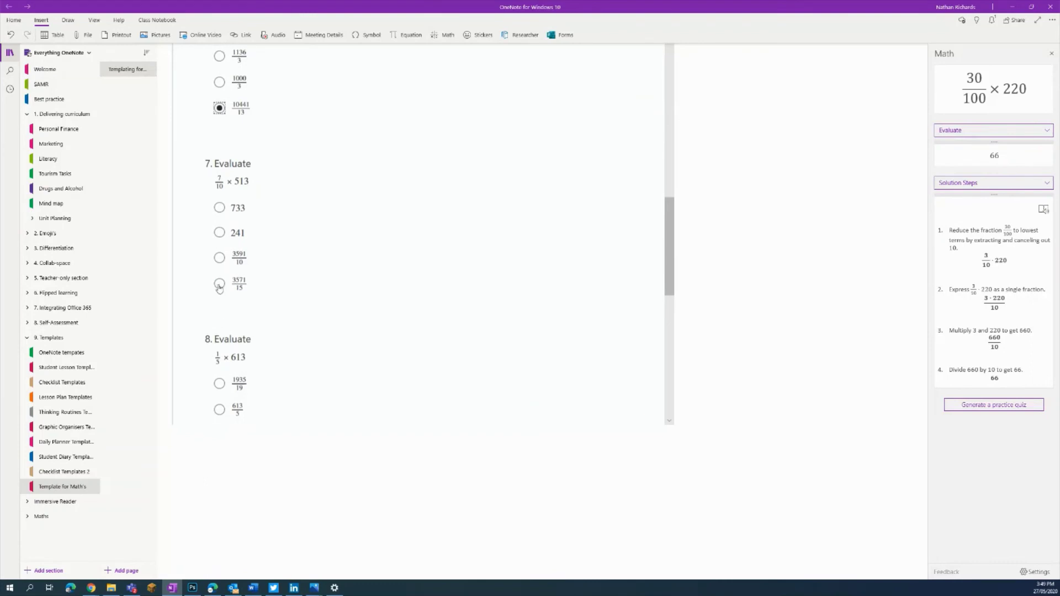
scroll(220, 298, "down", 3)
left_click(219, 324)
scroll(223, 326, "down", 4)
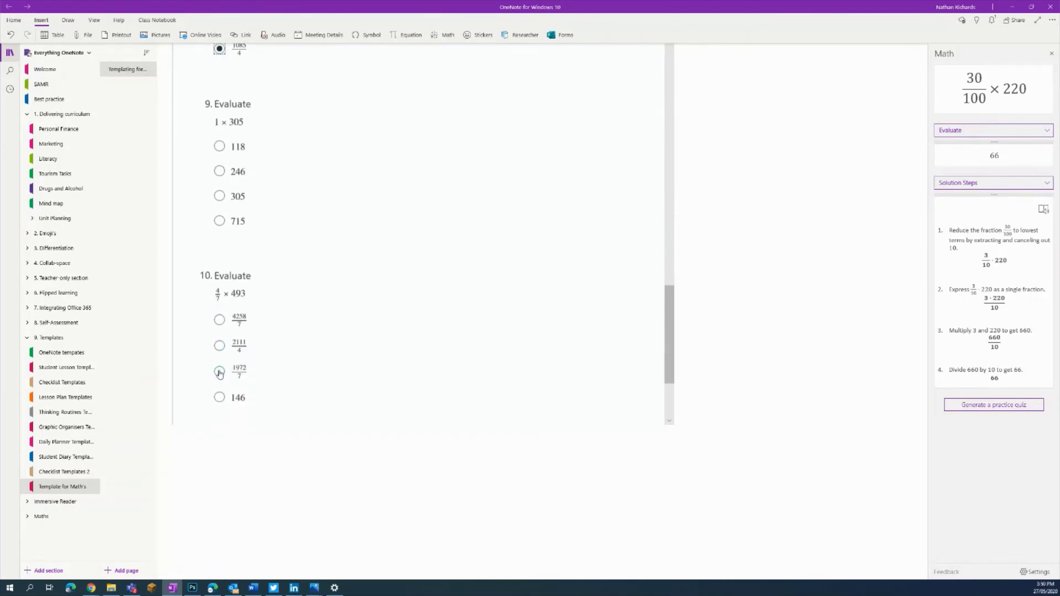
left_click(219, 221)
left_click(220, 398)
Step: Submit the practice quiz and view its marked results
scroll(313, 198, "down", 3)
left_click(287, 309)
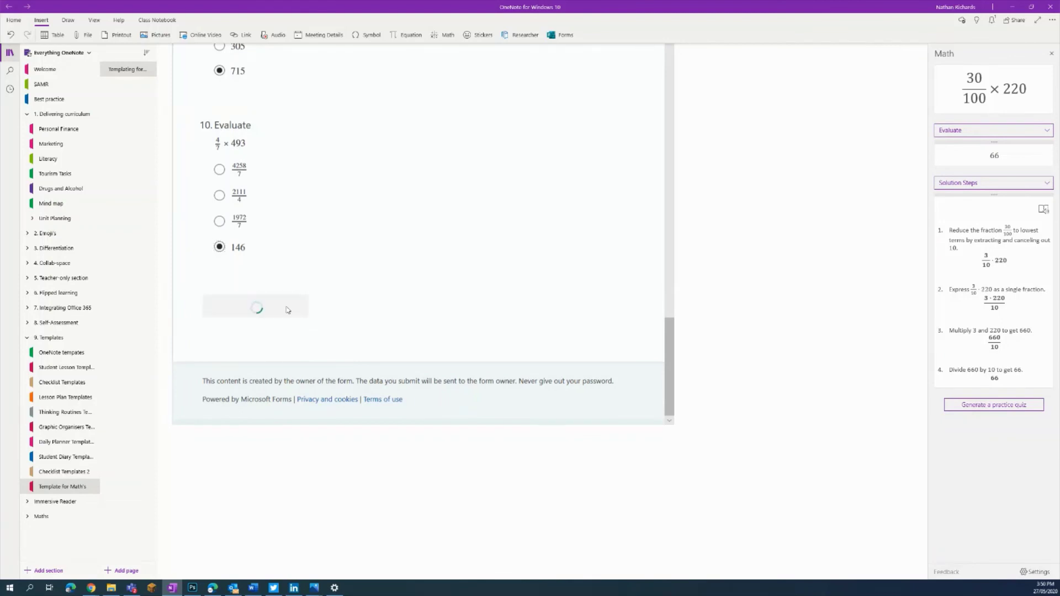
left_click(280, 189)
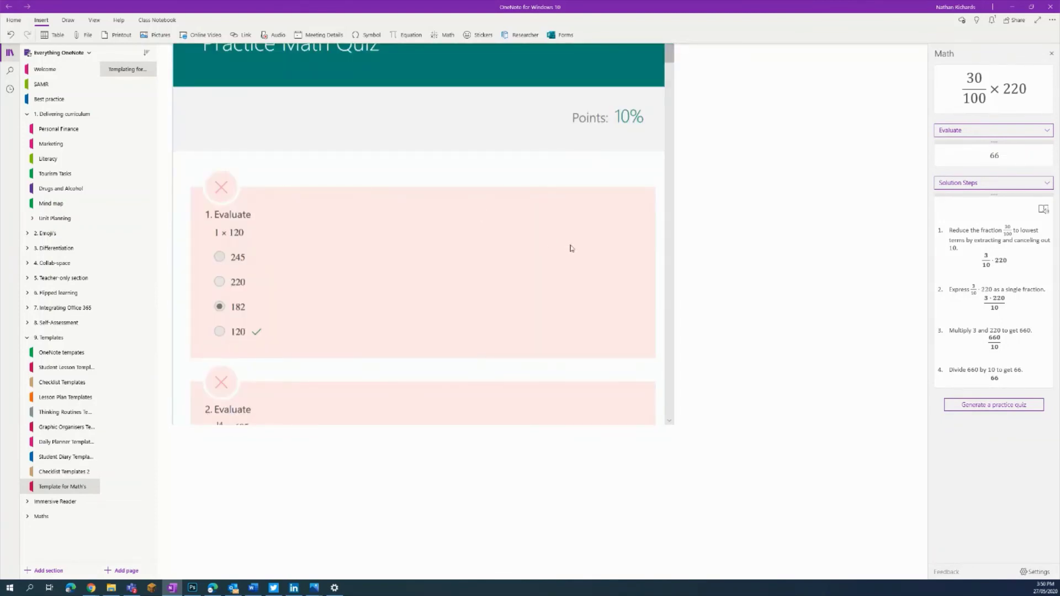
scroll(571, 247, "down", 8)
scroll(571, 247, "up", 8)
scroll(752, 221, "up", 10)
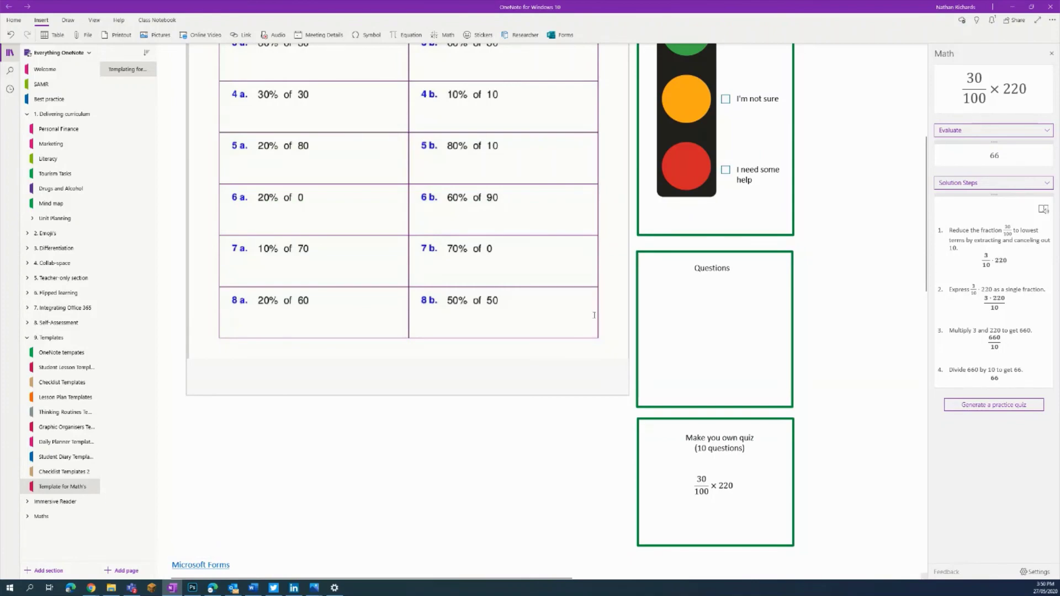
Step: Review the whole template page from the worksheet and video support down to the quiz, highlighting the points score
scroll(594, 315, "up", 6)
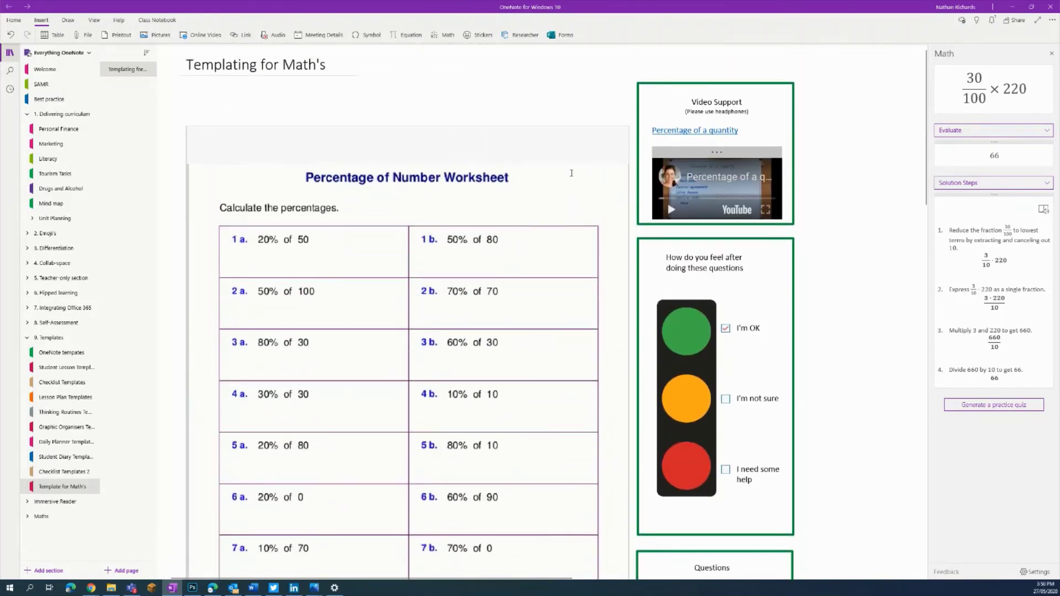
scroll(482, 351, "down", 3)
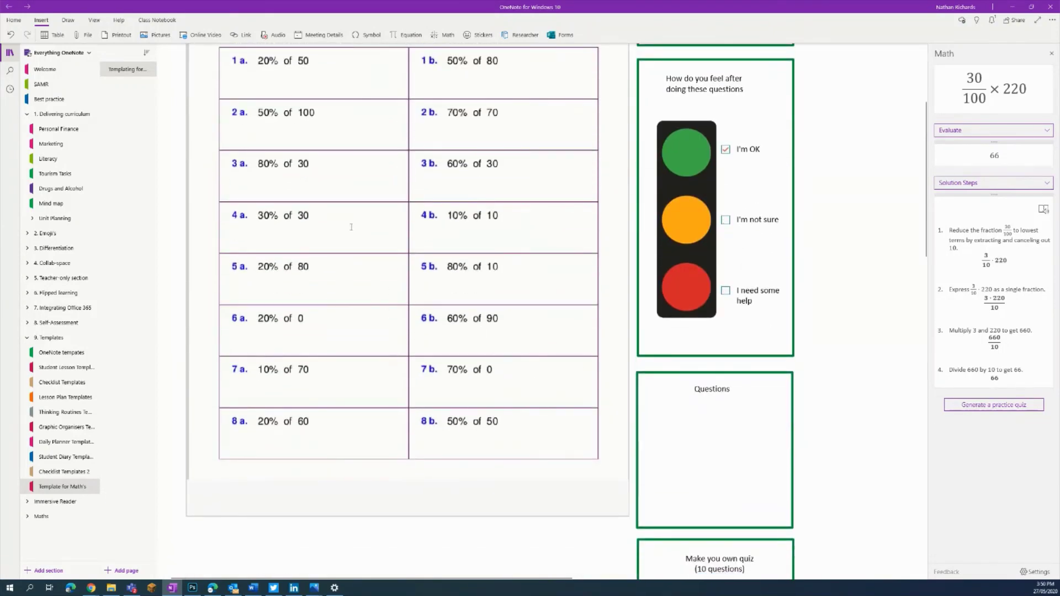
scroll(634, 218, "up", 3)
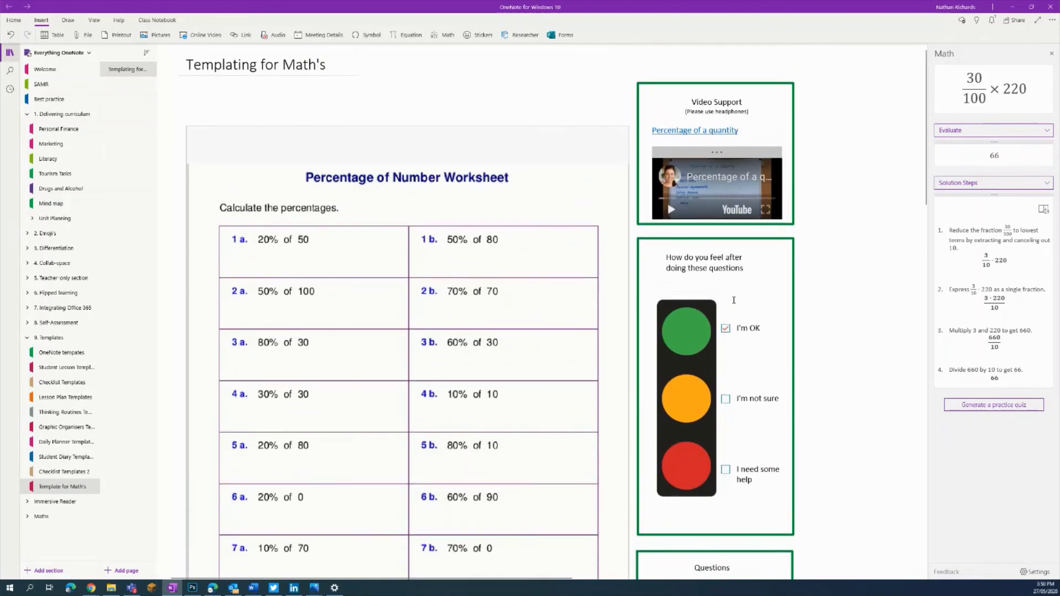
scroll(773, 307, "down", 6)
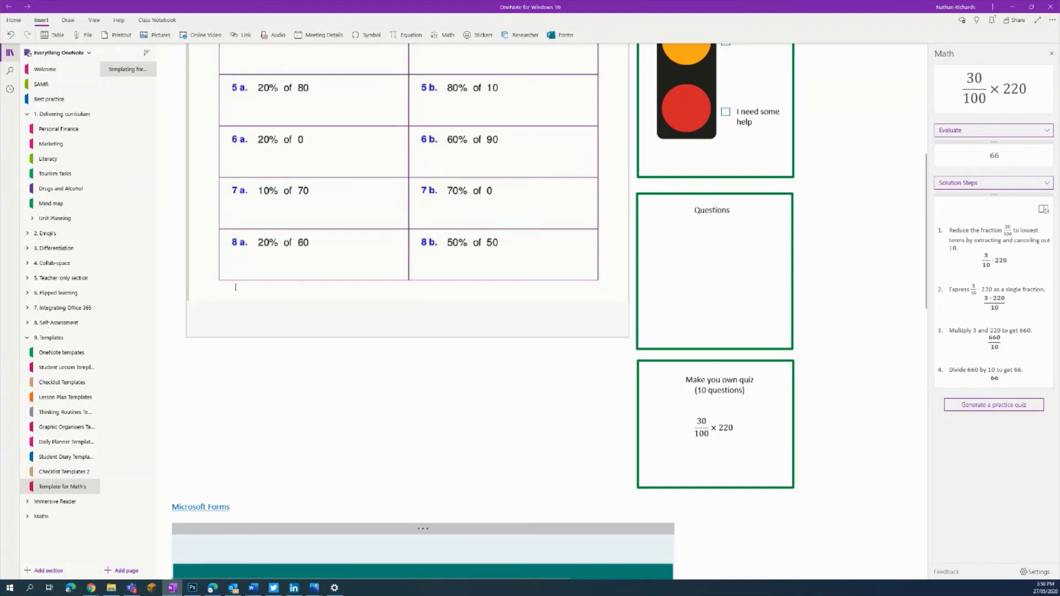
scroll(236, 287, "down", 6)
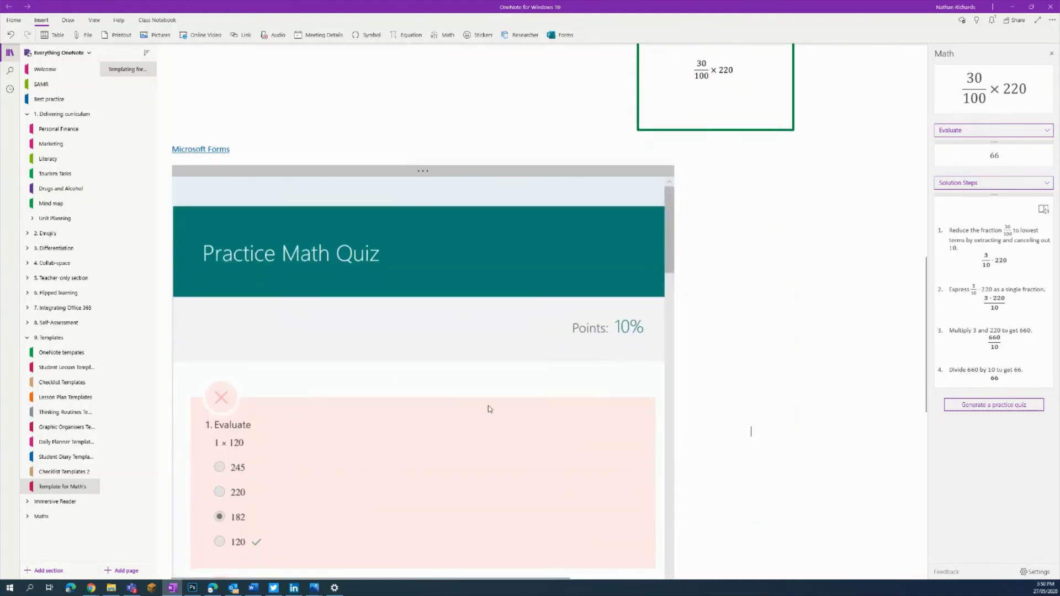
double_click(640, 329)
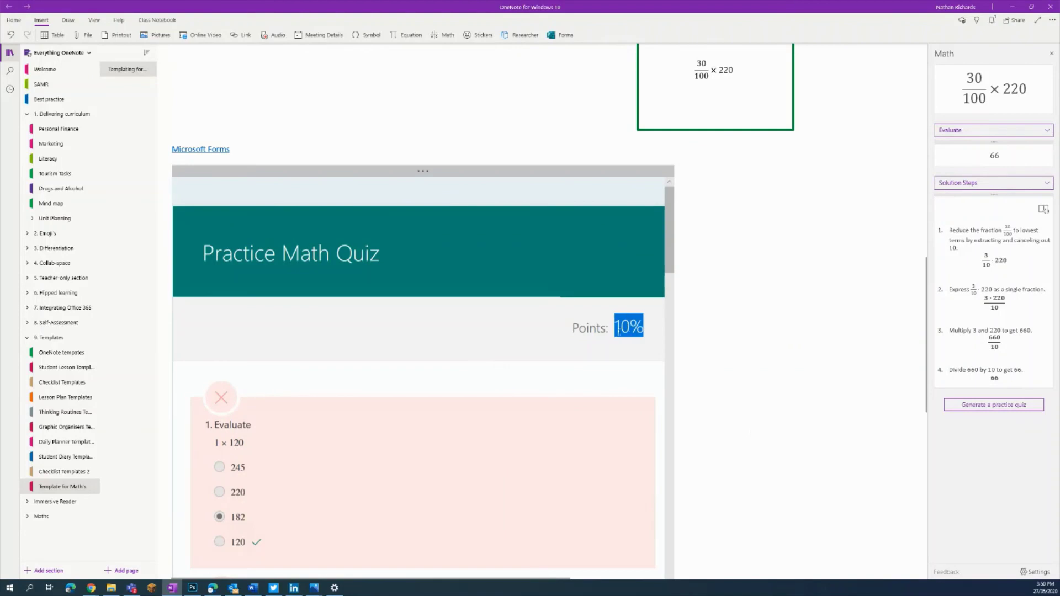
left_click(628, 328)
left_click_drag(644, 329, 630, 329)
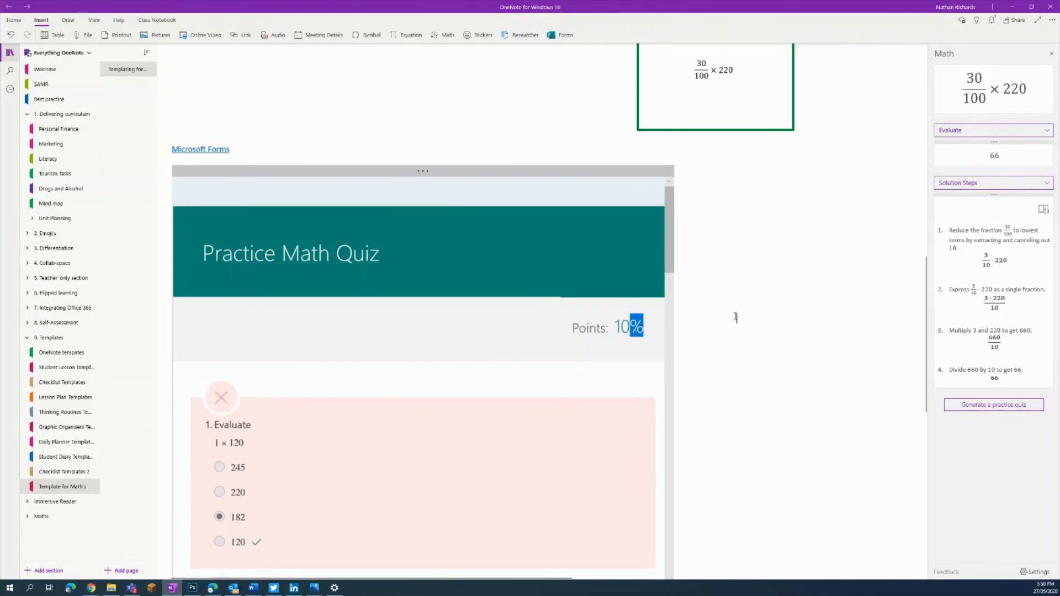
Step: Tick the "I need some help" checkbox beside the red traffic light
scroll(736, 317, "up", 10)
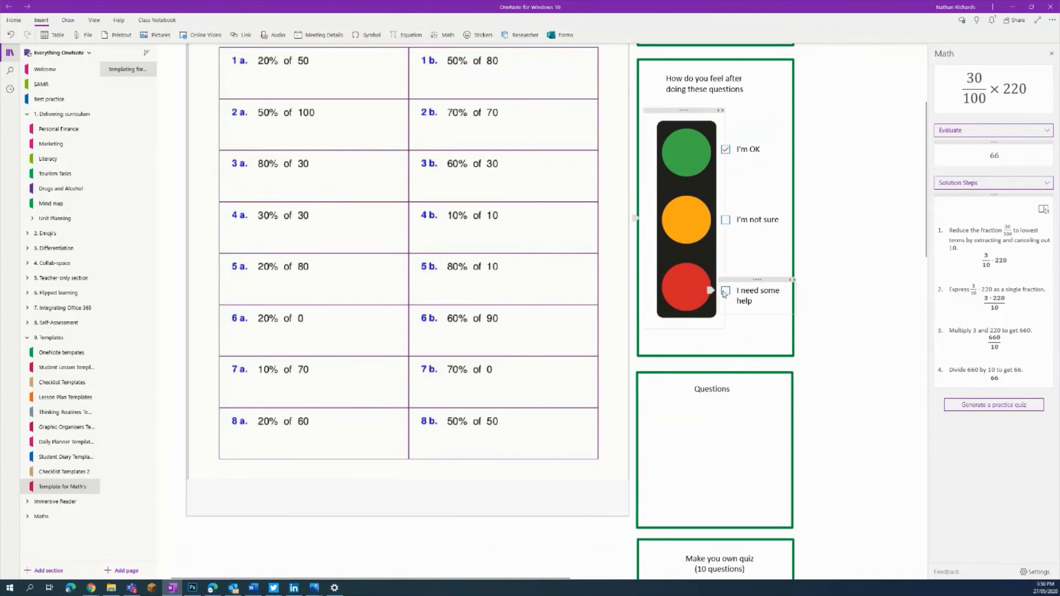
left_click(726, 291)
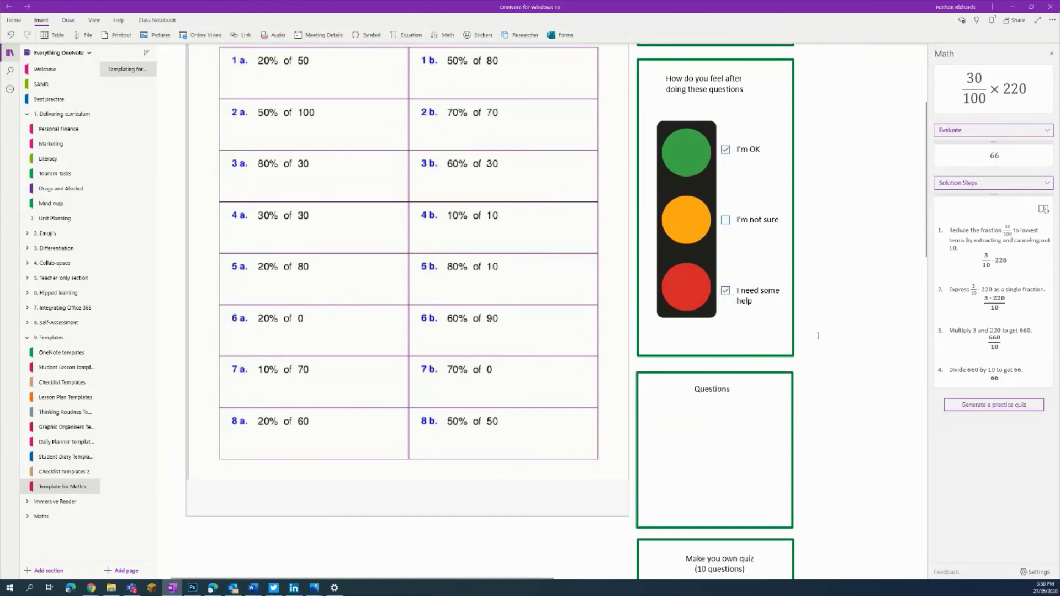
scroll(817, 335, "up", 3)
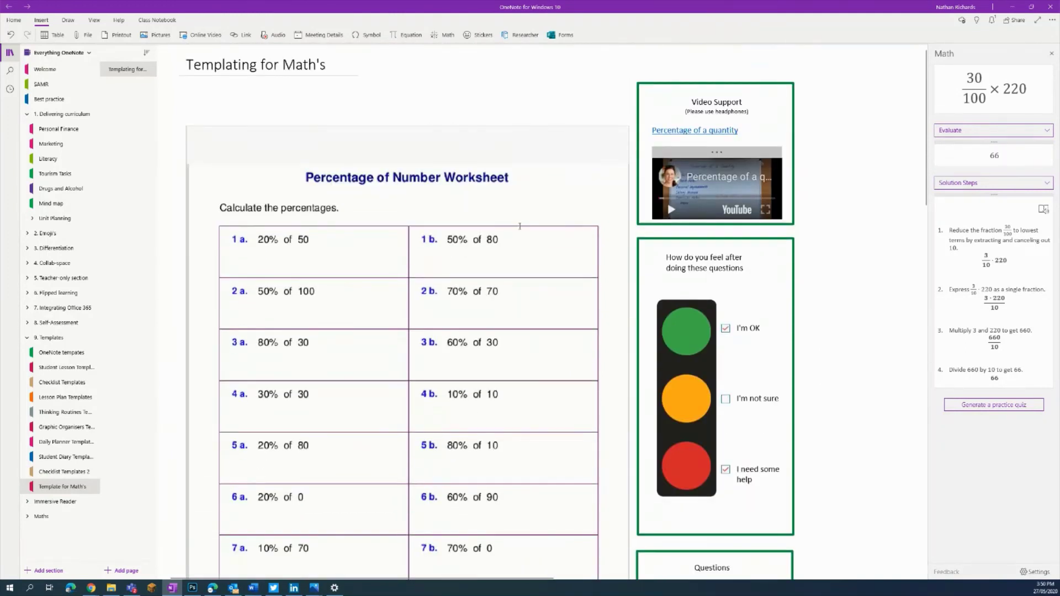
Step: Clear the "I'm OK" and "I need some help" checkboxes beside the traffic light
scroll(520, 226, "down", 4)
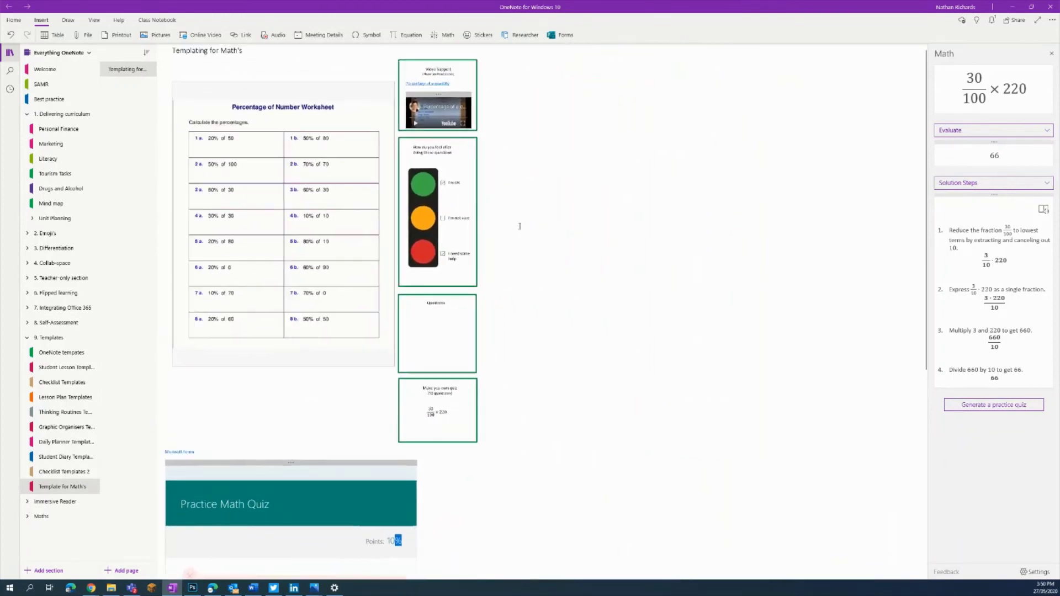
scroll(519, 226, "up", 2)
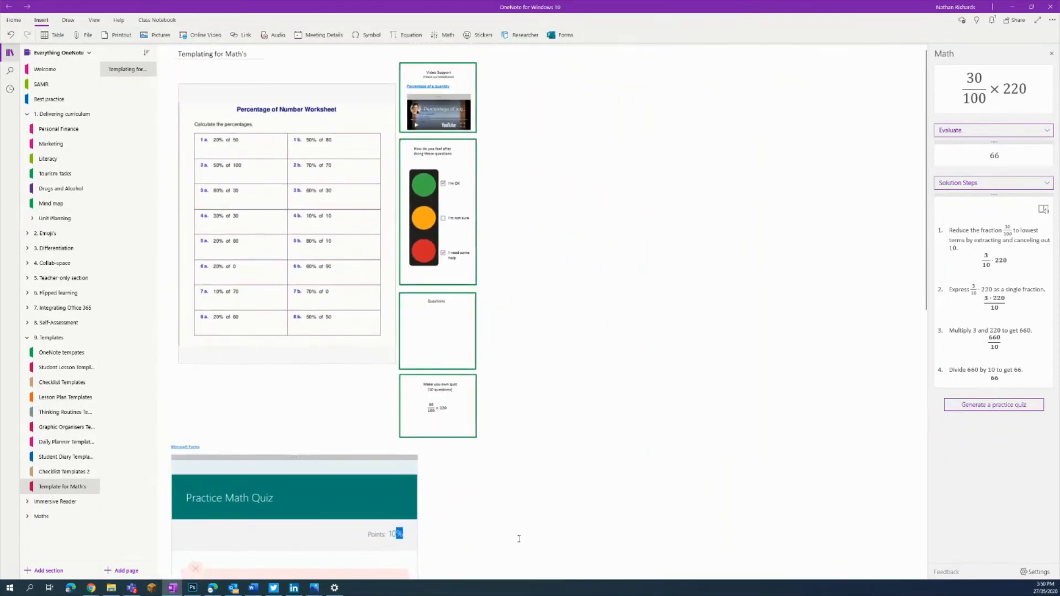
scroll(519, 539, "down", 1)
scroll(372, 331, "up", 1)
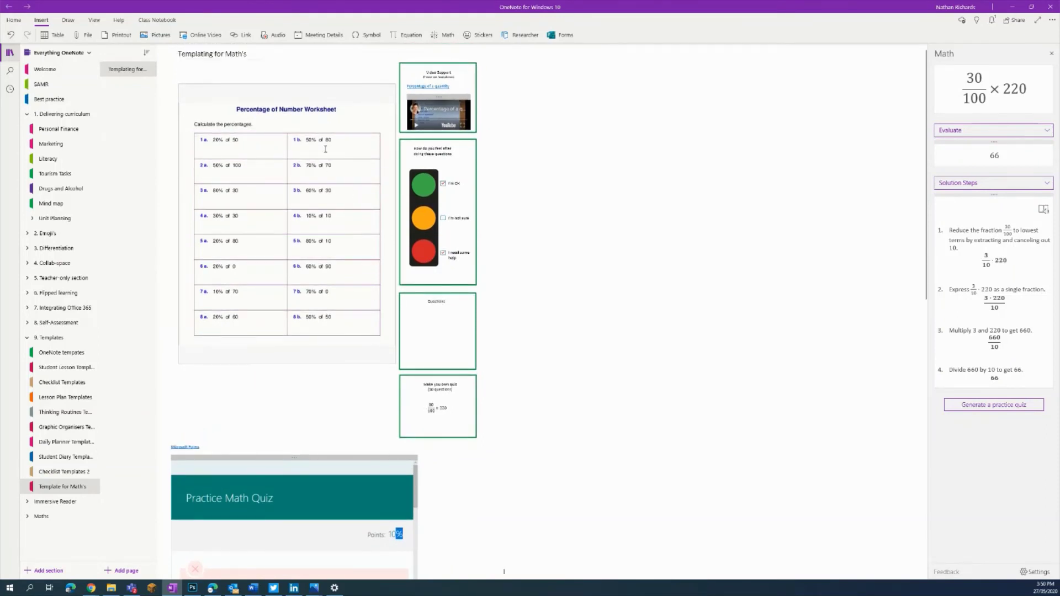
left_click(443, 184)
left_click(443, 253)
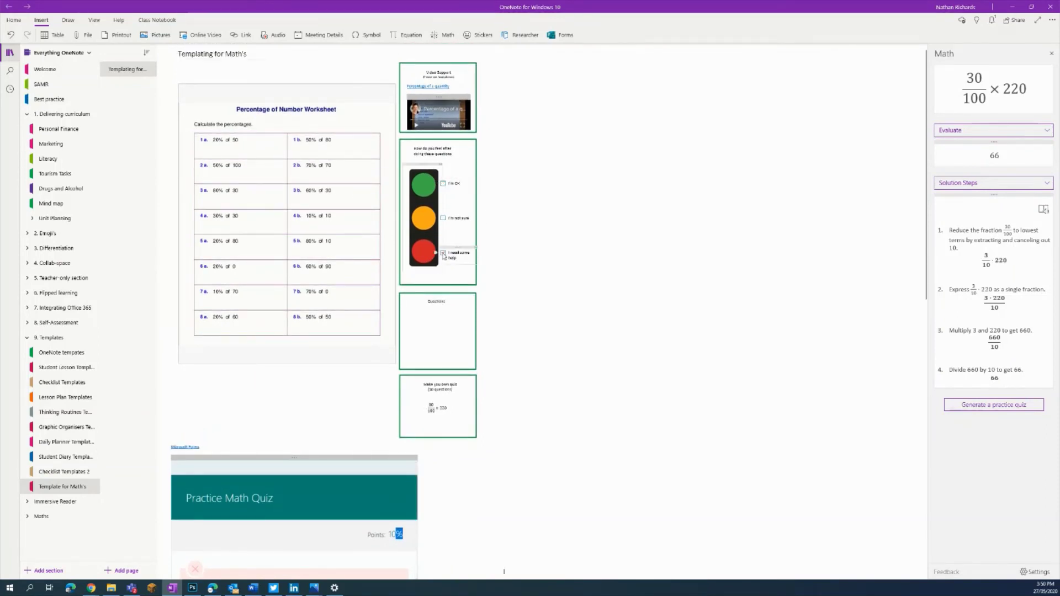
left_click(443, 253)
Step: Release the percentages worksheet picture from the page background and delete it
key("shift+F10")
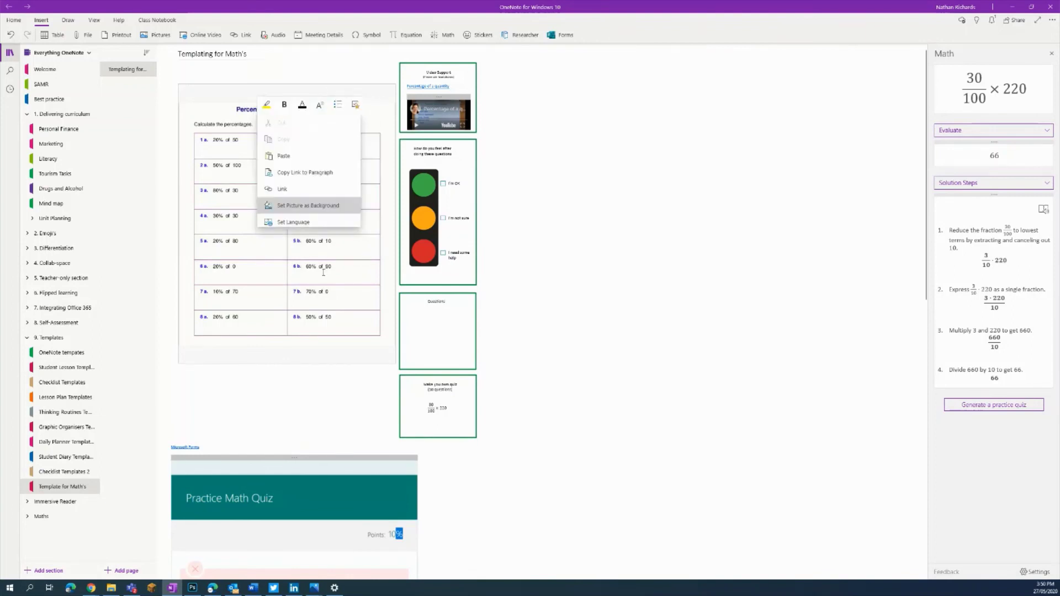
key("Escape")
right_click(325, 247)
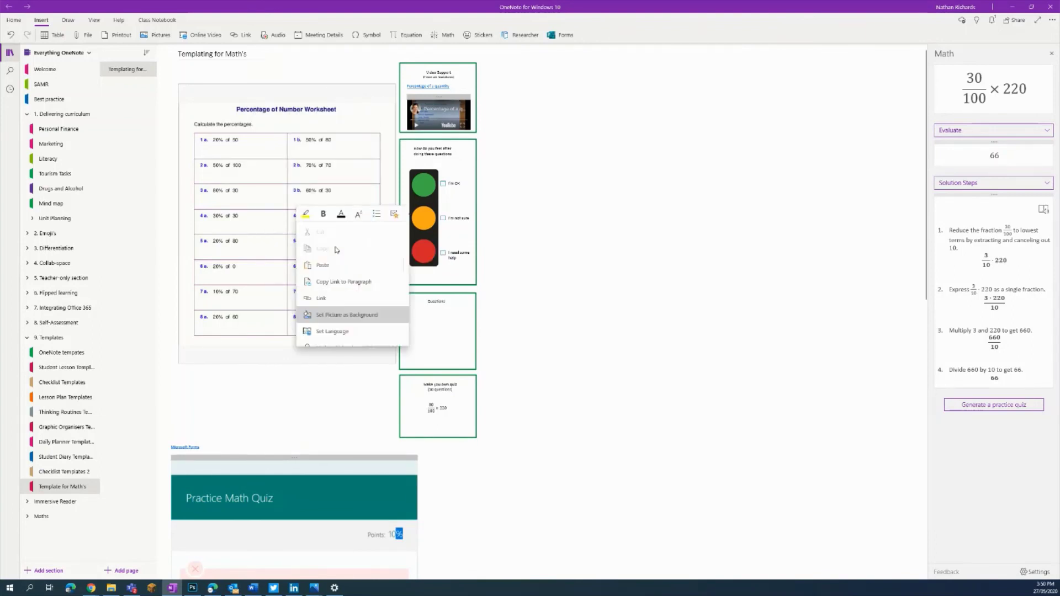
left_click(330, 315)
key("Delete")
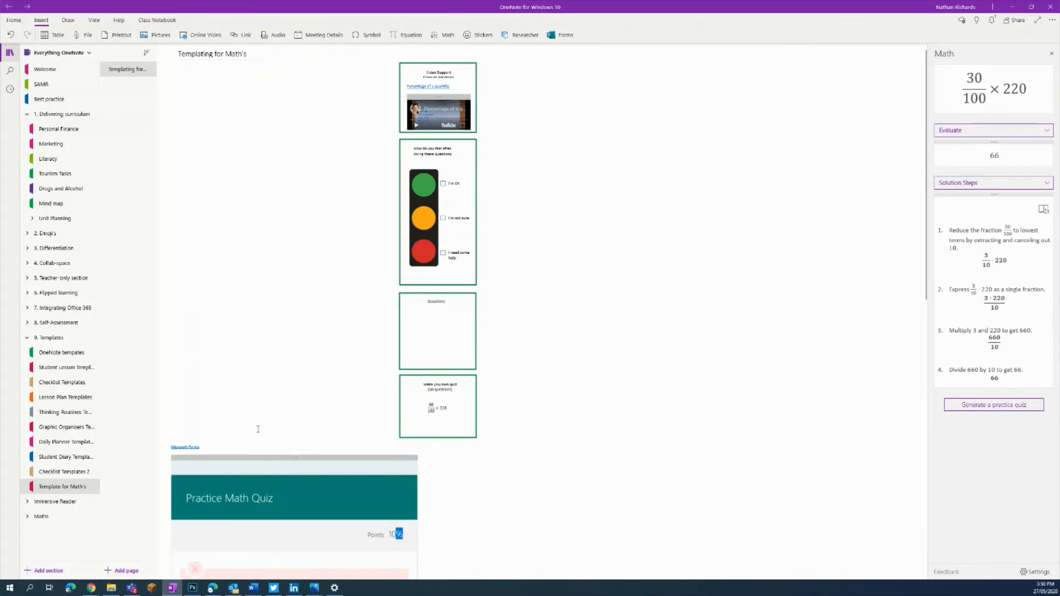
Step: Delete the embedded Practice Math Quiz and its Microsoft Forms link from below the template boxes
left_click(268, 442)
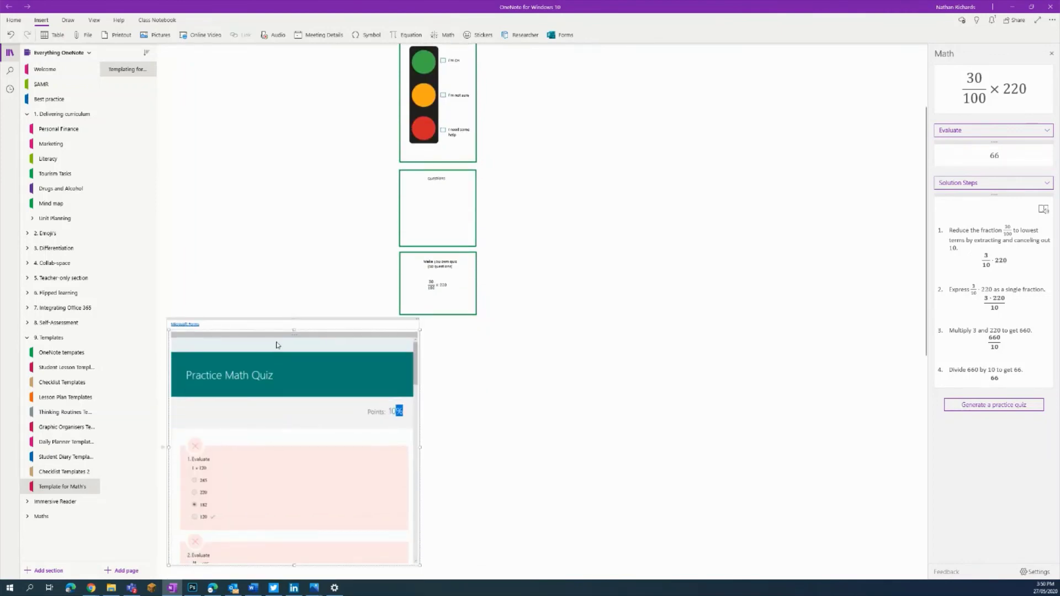
key("Delete")
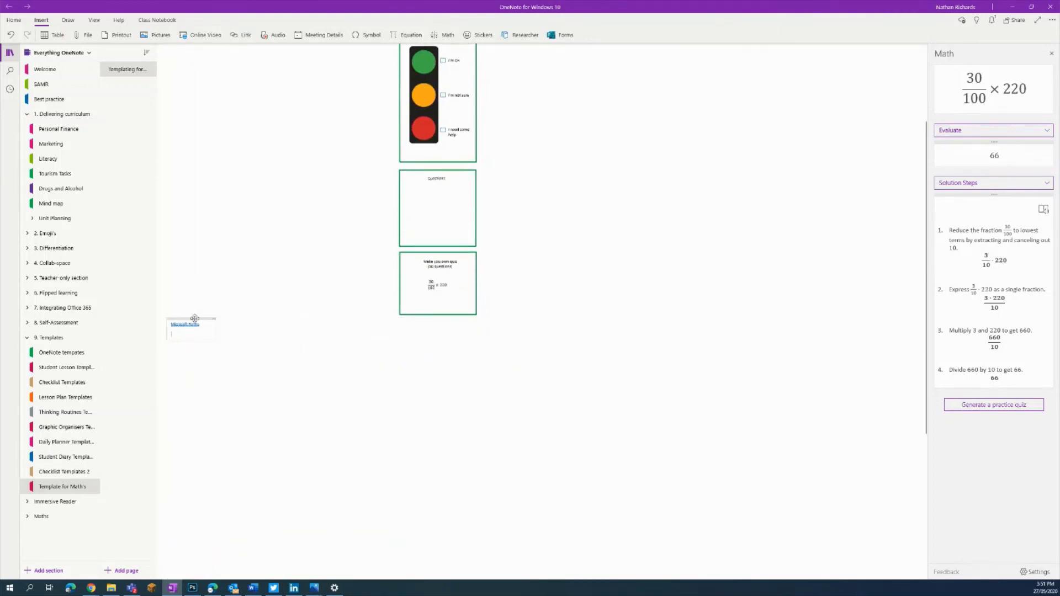
key("Delete")
scroll(256, 312, "up", 2)
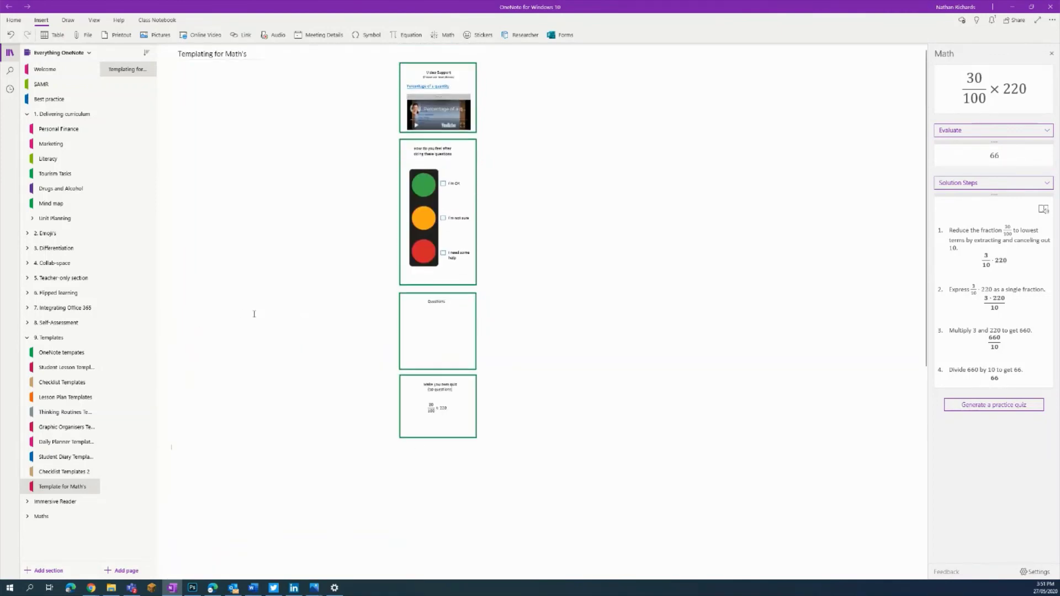
Step: Delete the sample equation from the make-your-own-quiz box and the percentage video with its link from the Video Support box
left_click(435, 399)
key("Delete")
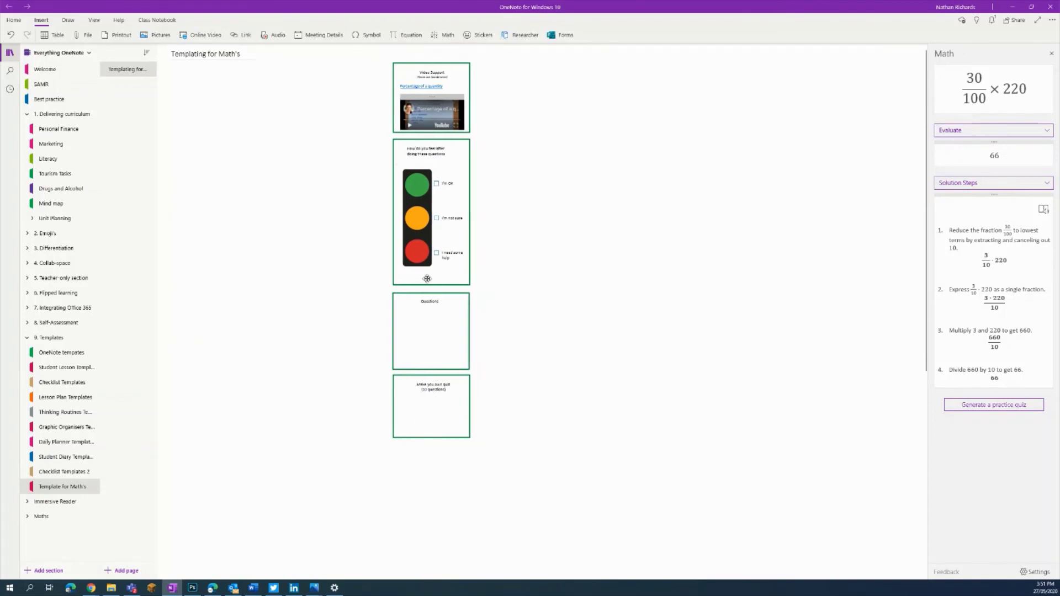
left_click(436, 82)
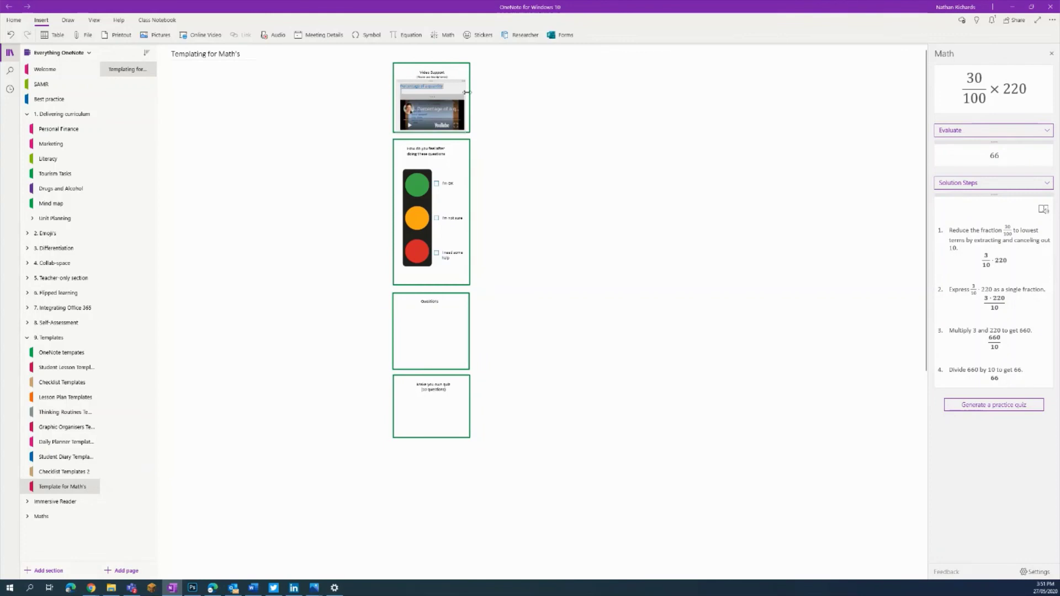
key("Delete")
key("Delete")
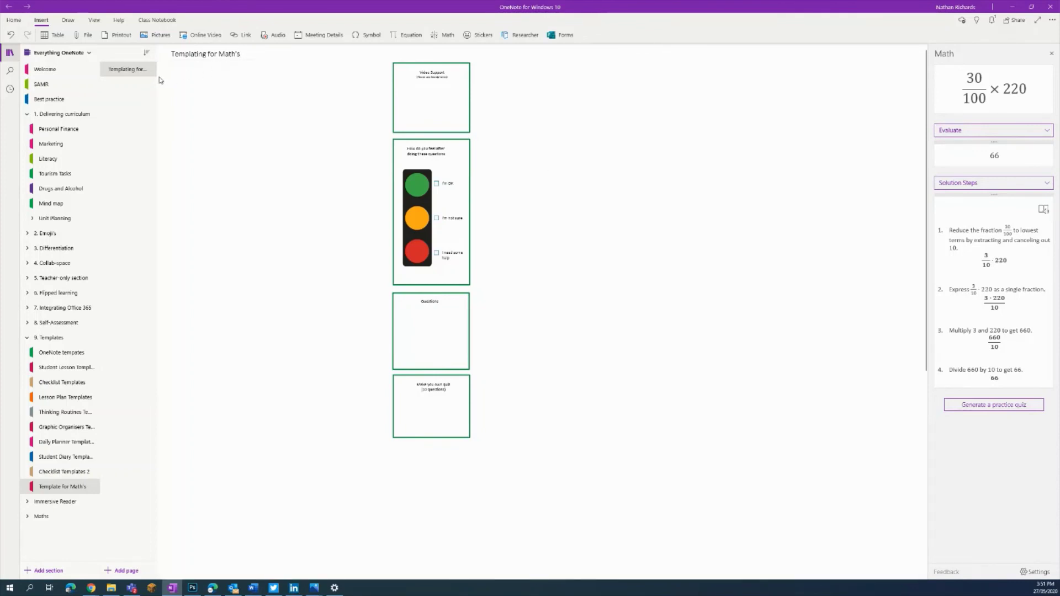
Step: Copy the cleared Templating for Math's page and paste the duplicate into the same Template for Math's section
right_click(131, 75)
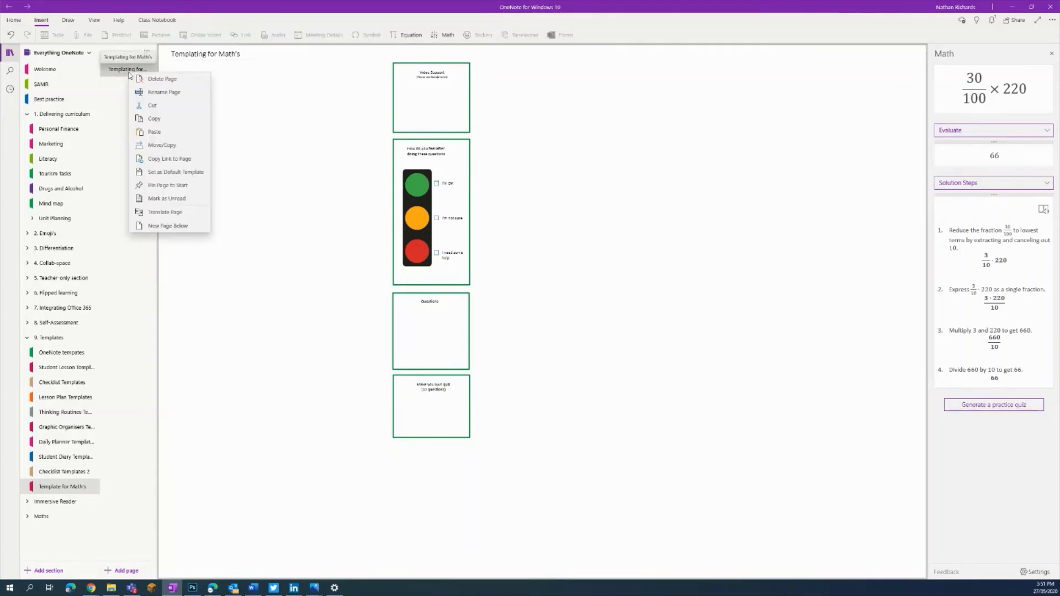
left_click(128, 105)
right_click(127, 104)
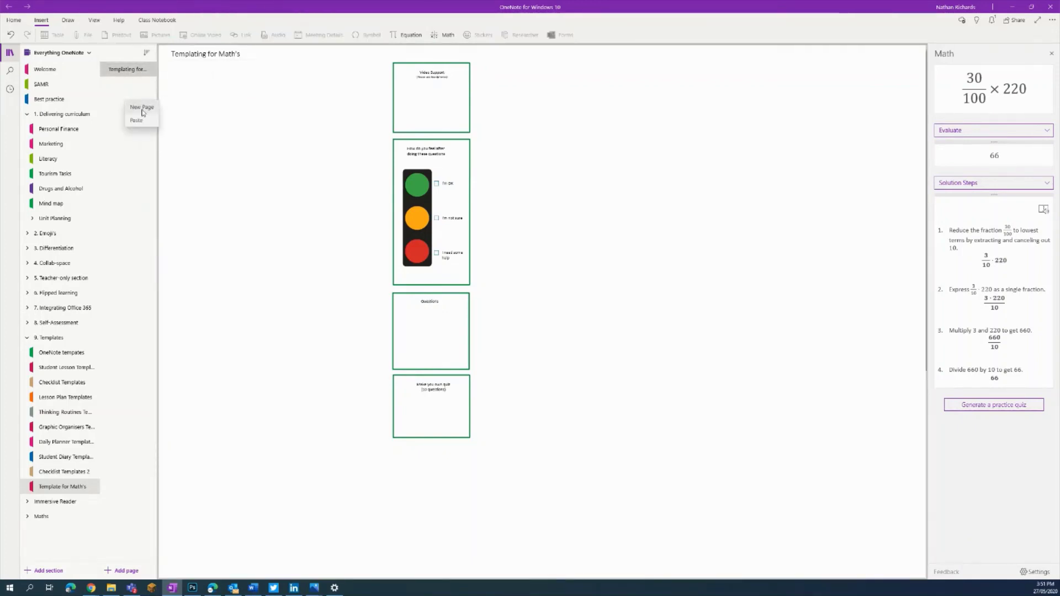
left_click(145, 119)
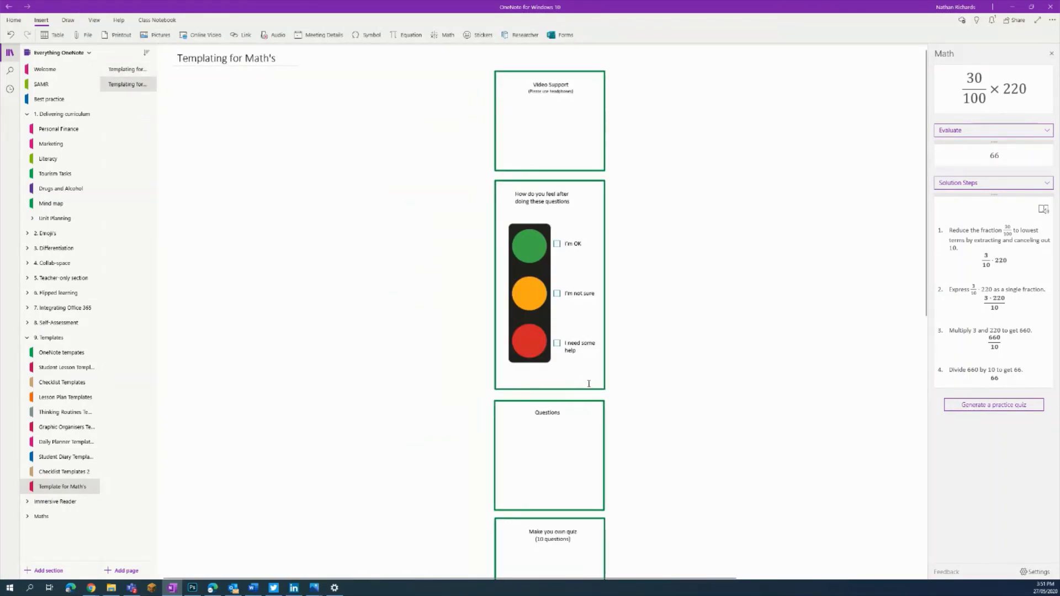
scroll(591, 381, "down", 3)
scroll(596, 382, "up", 3)
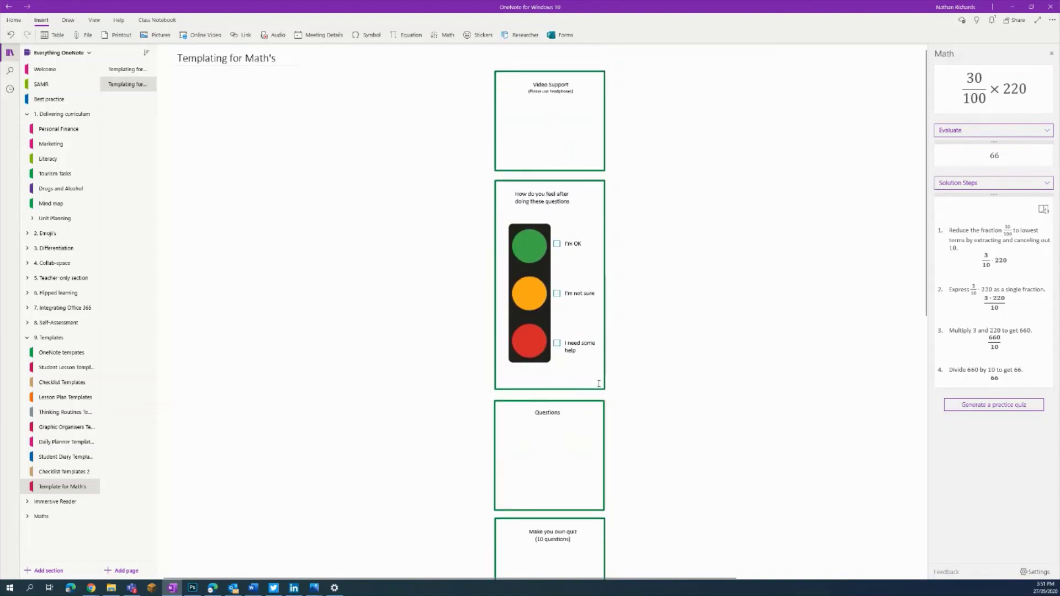